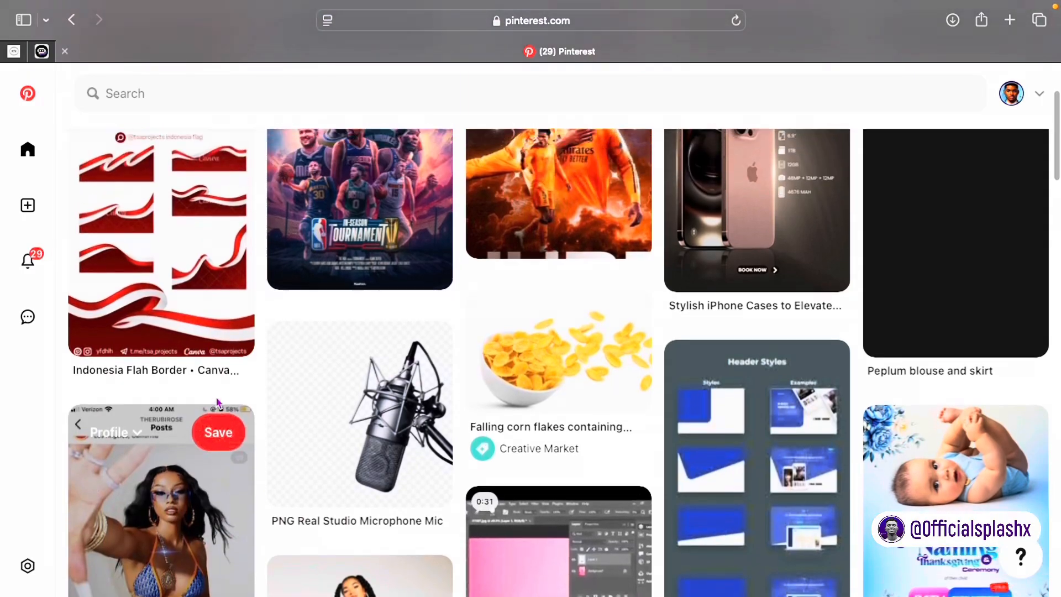
Step: Scroll through the Pinterest home feed looking for flyer design ideas
scroll(433, 133, up, 3)
Step: Reload the Pinterest feed and scroll down to find the birthday flyer pin
click(738, 21)
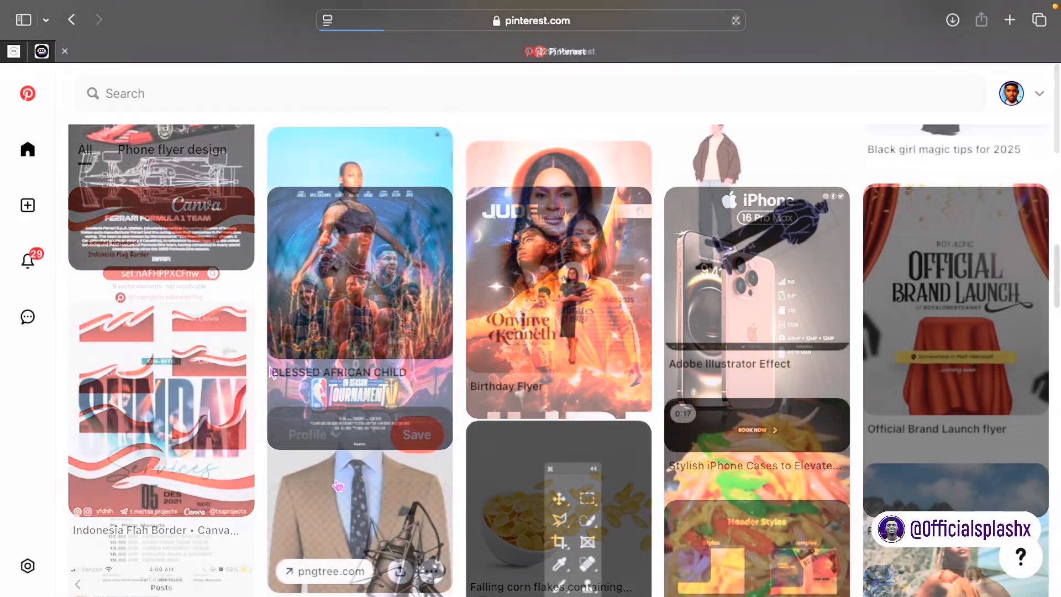
scroll(338, 485, down, 5)
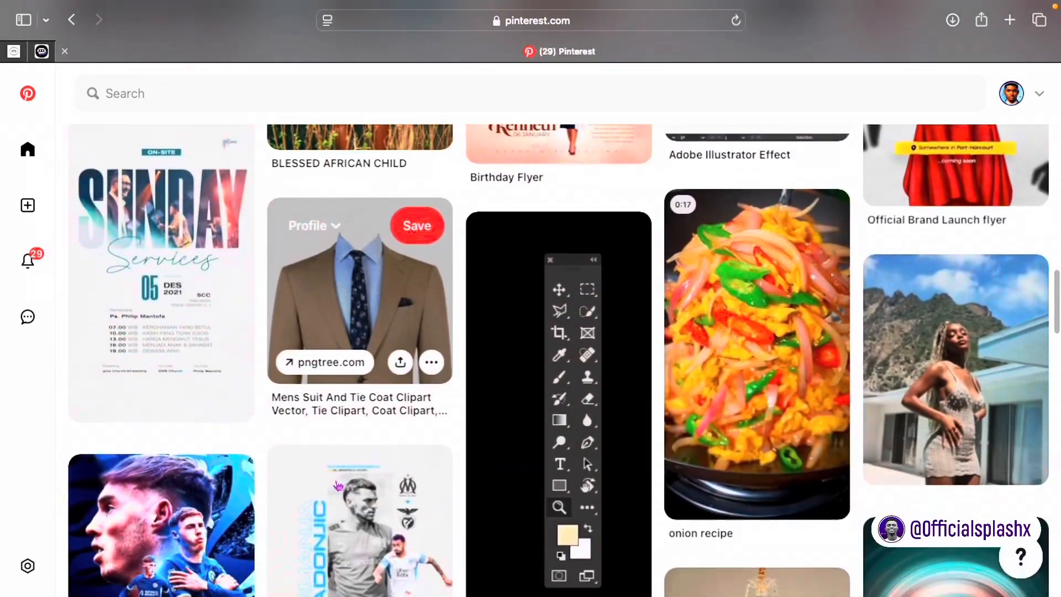
scroll(338, 485, down, 10)
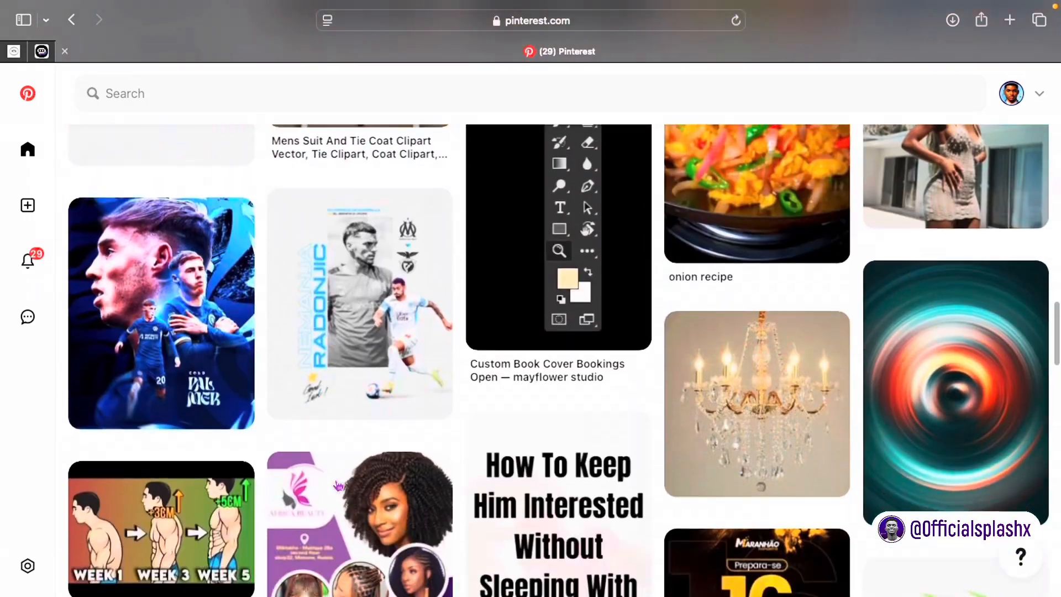
scroll(338, 485, down, 12)
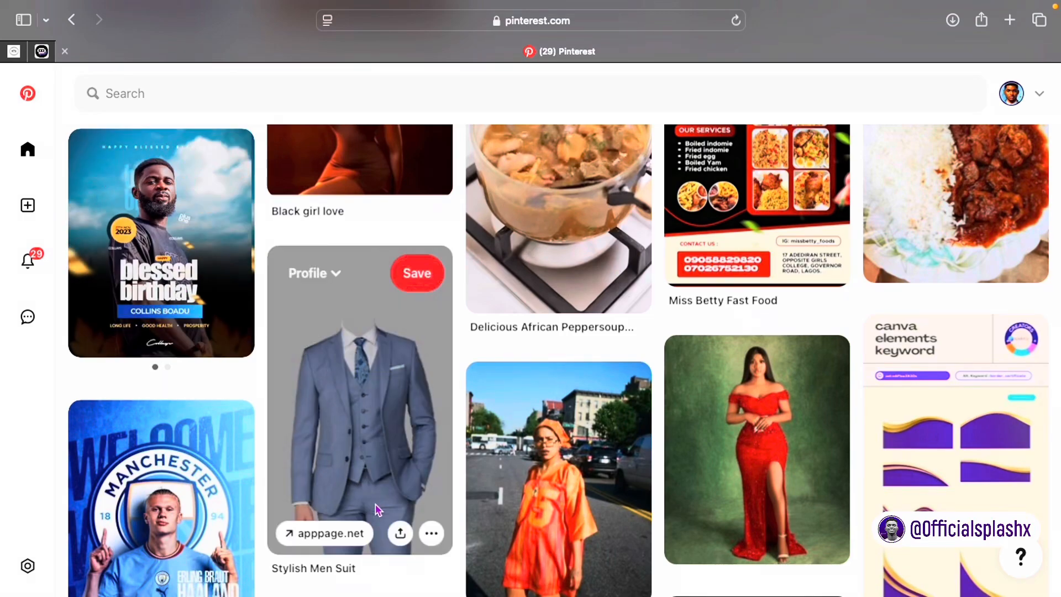
Step: Open the 'blessed birthday' flyer pin, download its image and check the recent downloads list
click(134, 174)
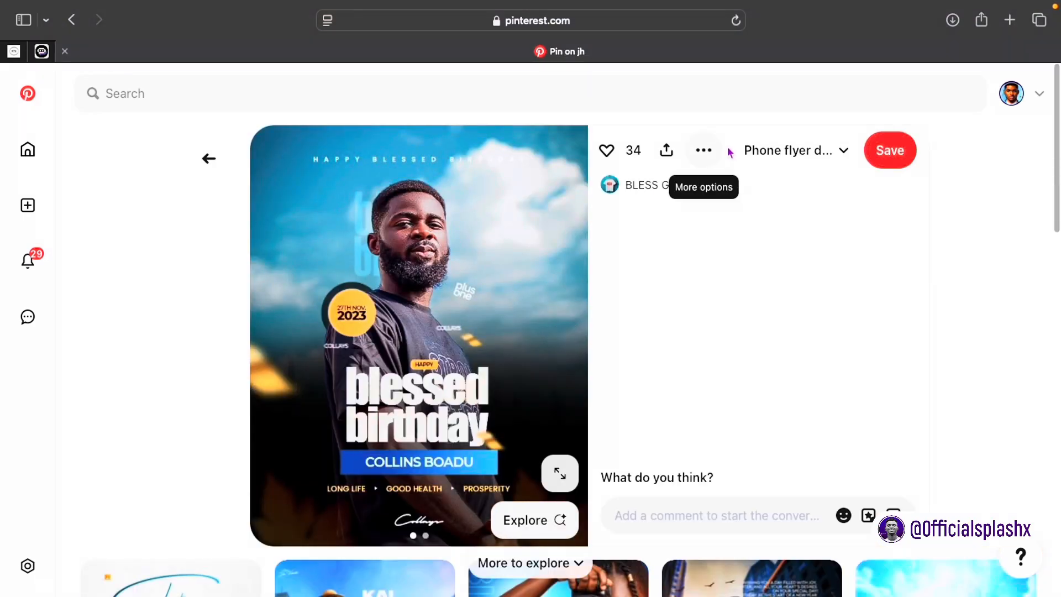
click(703, 149)
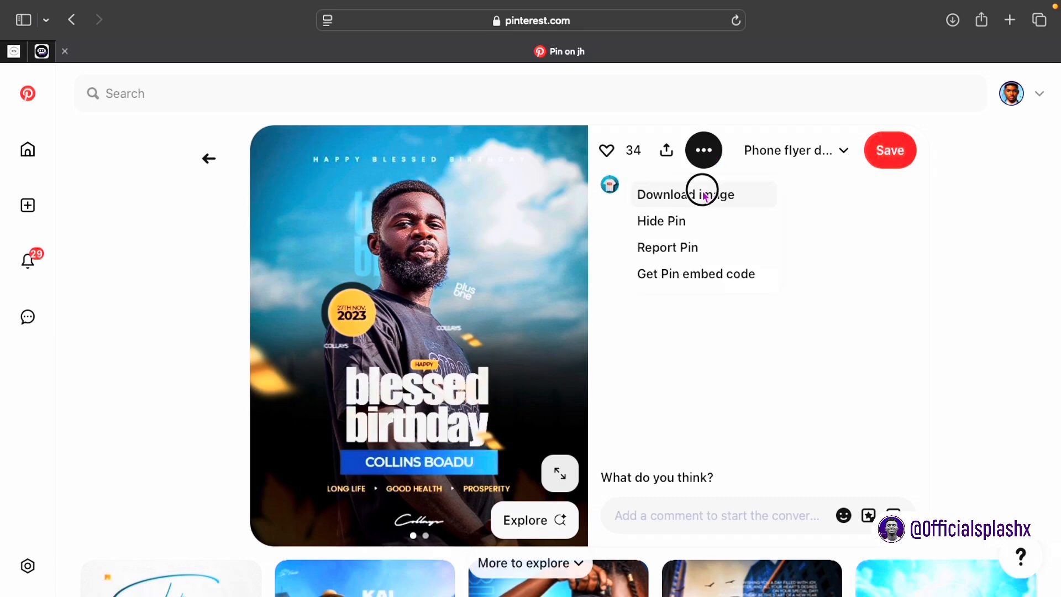
click(704, 194)
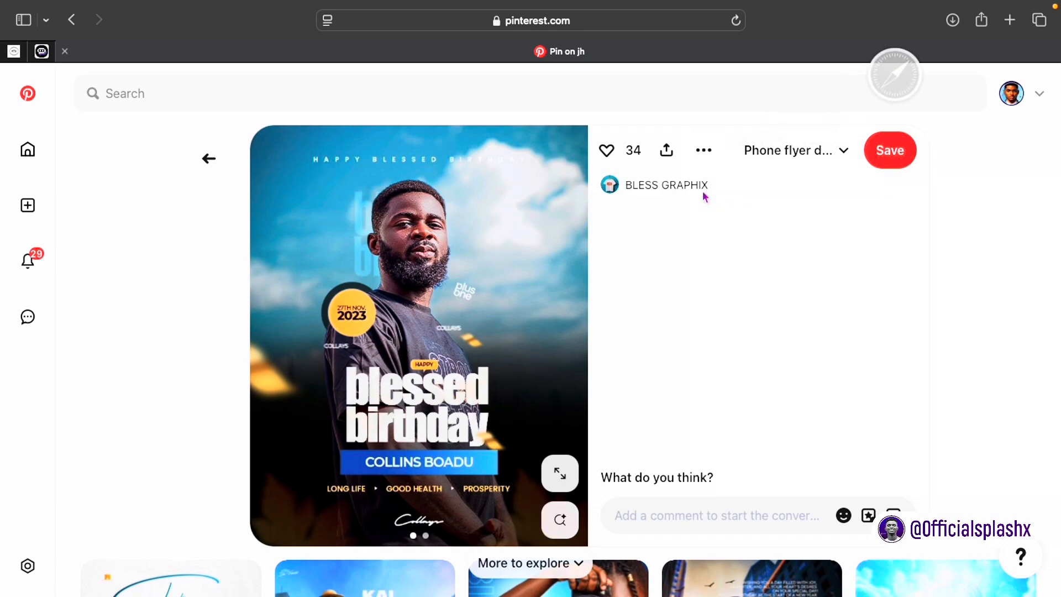
click(952, 20)
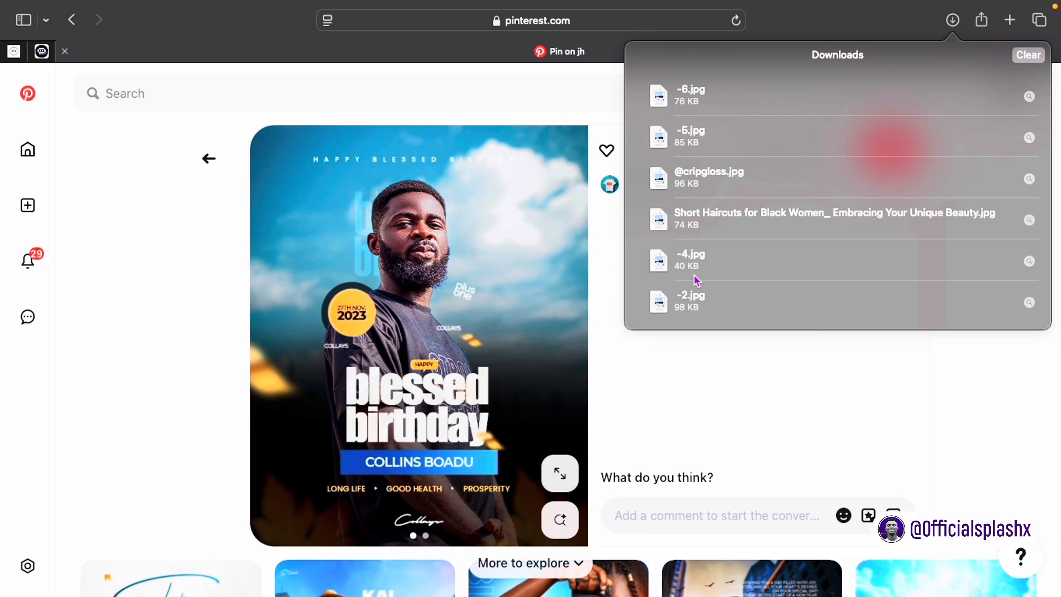
Step: Quick Look -6.jpg in Finder's Downloads to confirm it's the birthday flyer, then return to Pinterest
click(713, 352)
right_click(699, 198)
key(ctrl+Right)
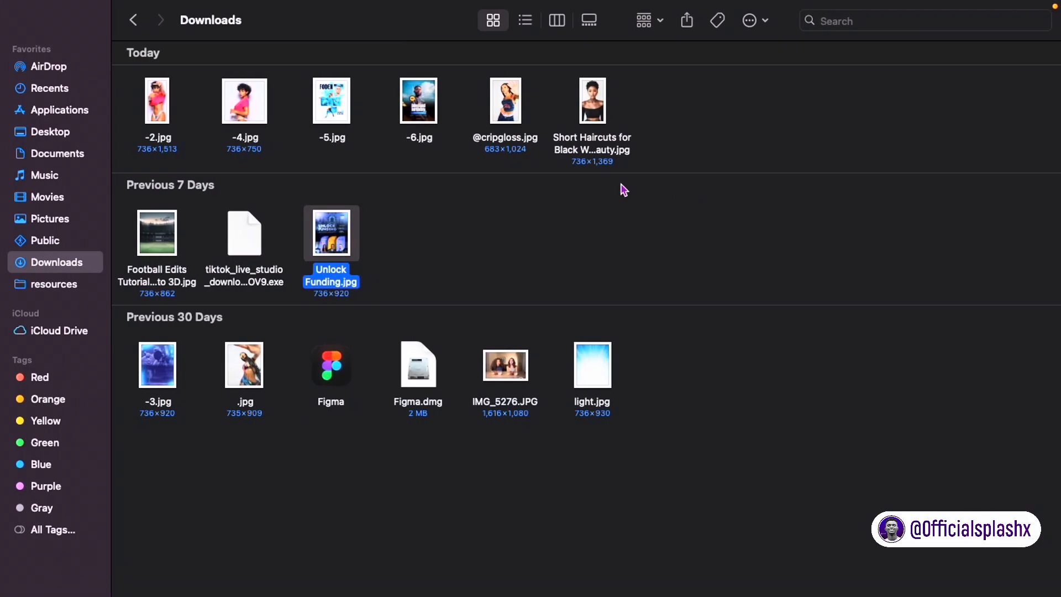
click(434, 101)
key(space)
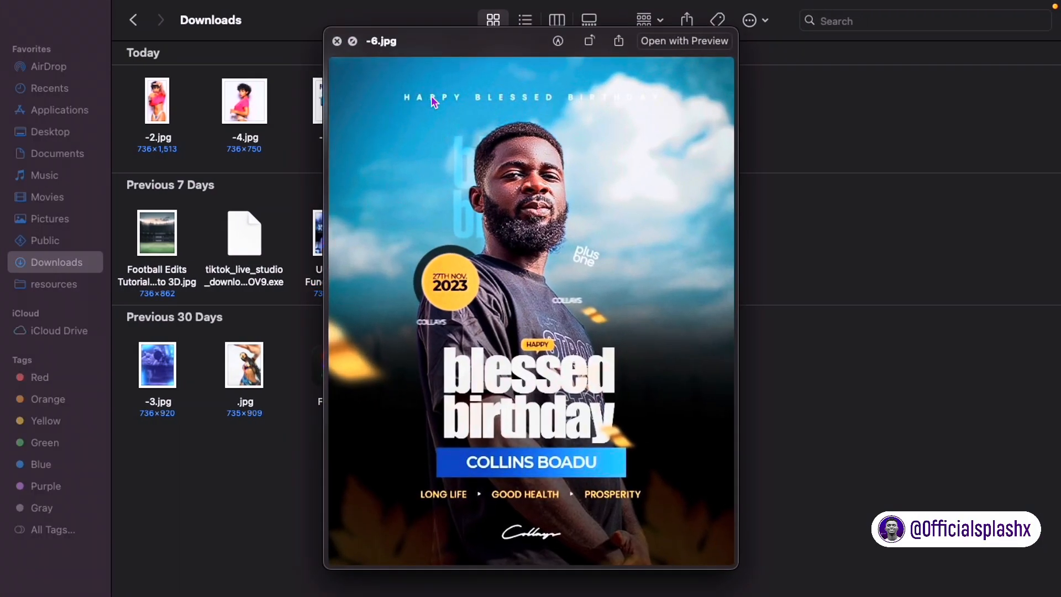
key(space)
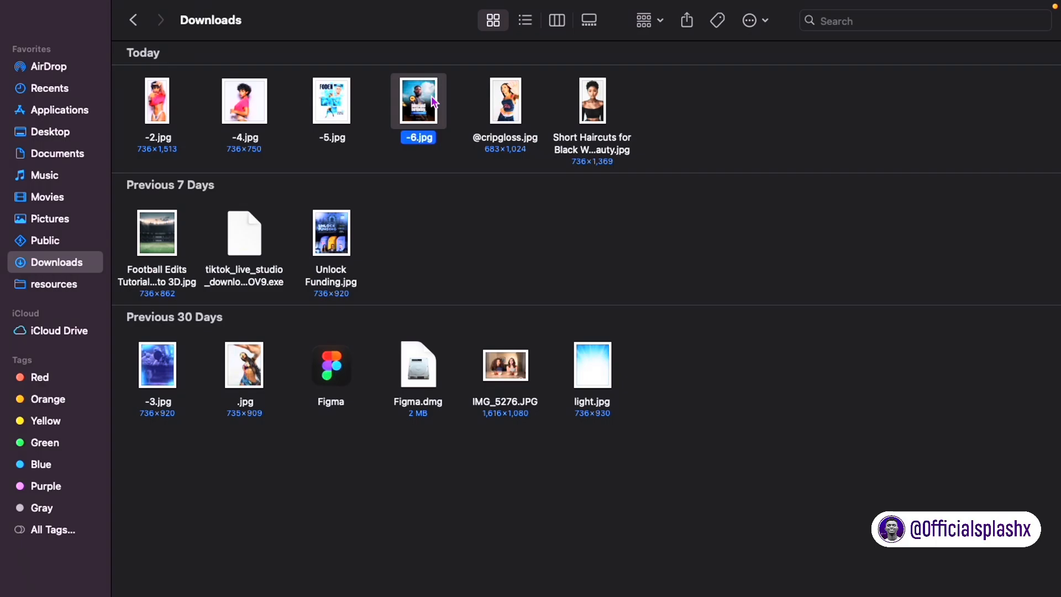
key(ctrl+Left)
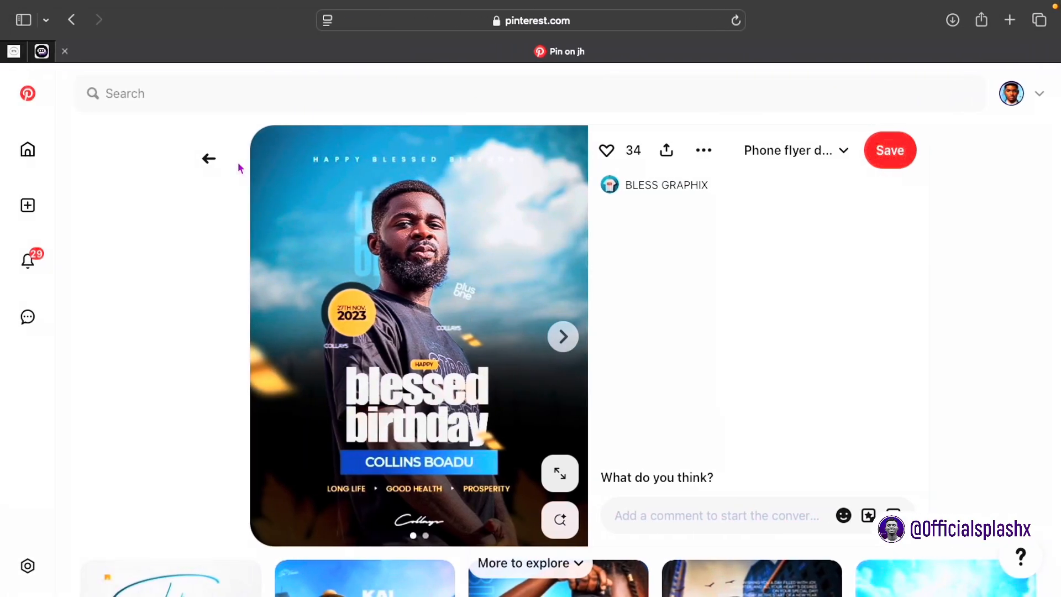
Step: Return to the Pinterest home feed and reload it for a new set of pins
click(209, 159)
scroll(341, 253, down, 5)
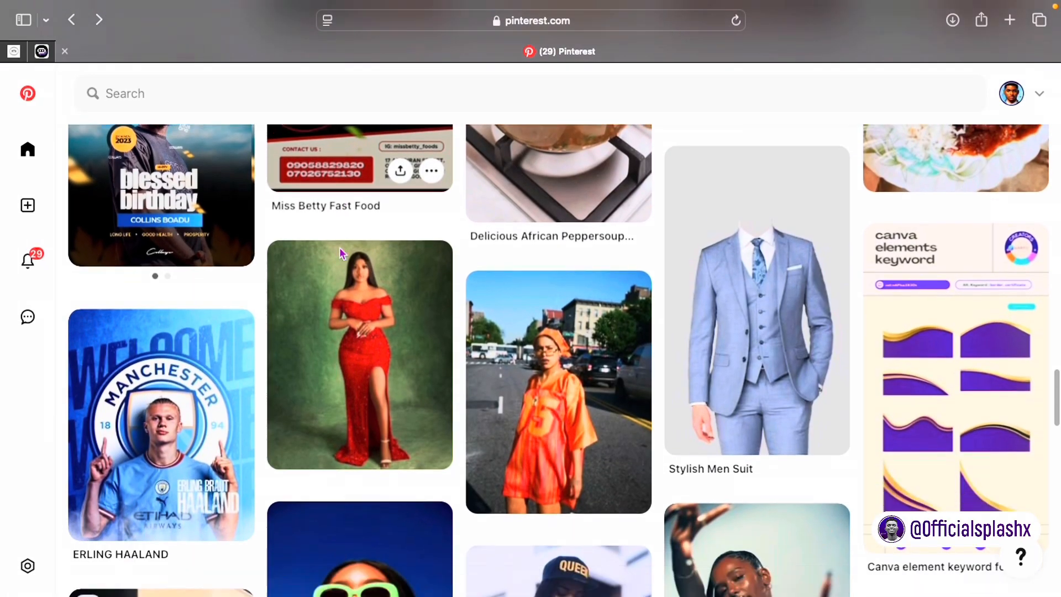
scroll(341, 253, up, 5)
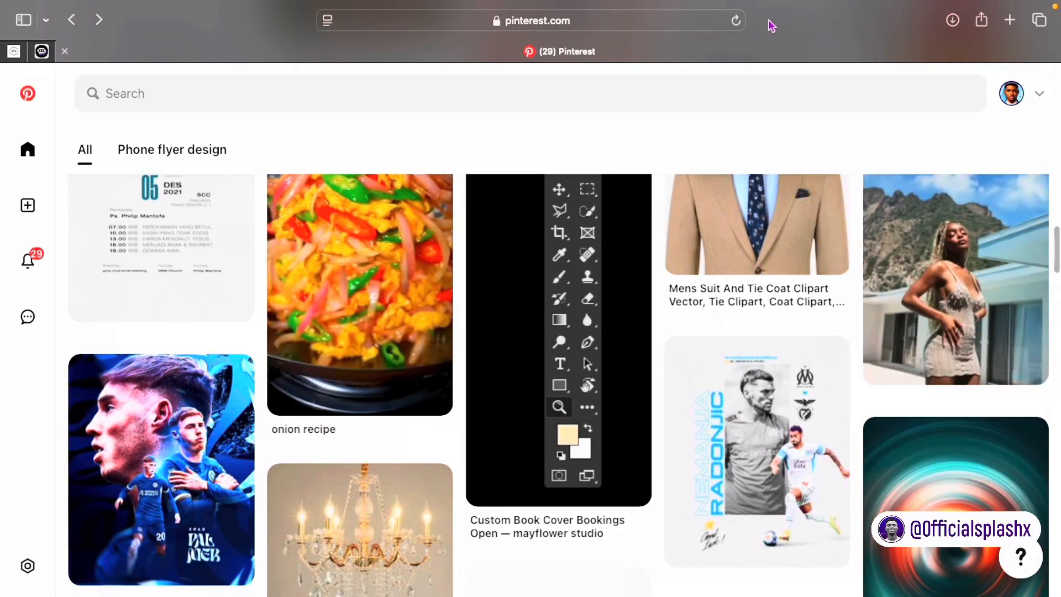
click(735, 29)
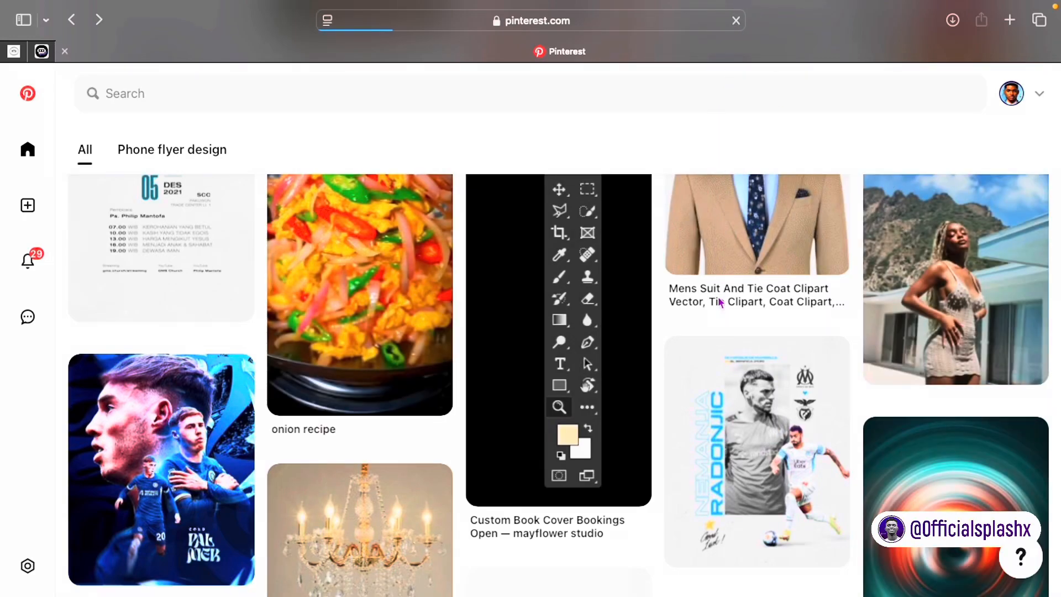
scroll(591, 312, down, 1)
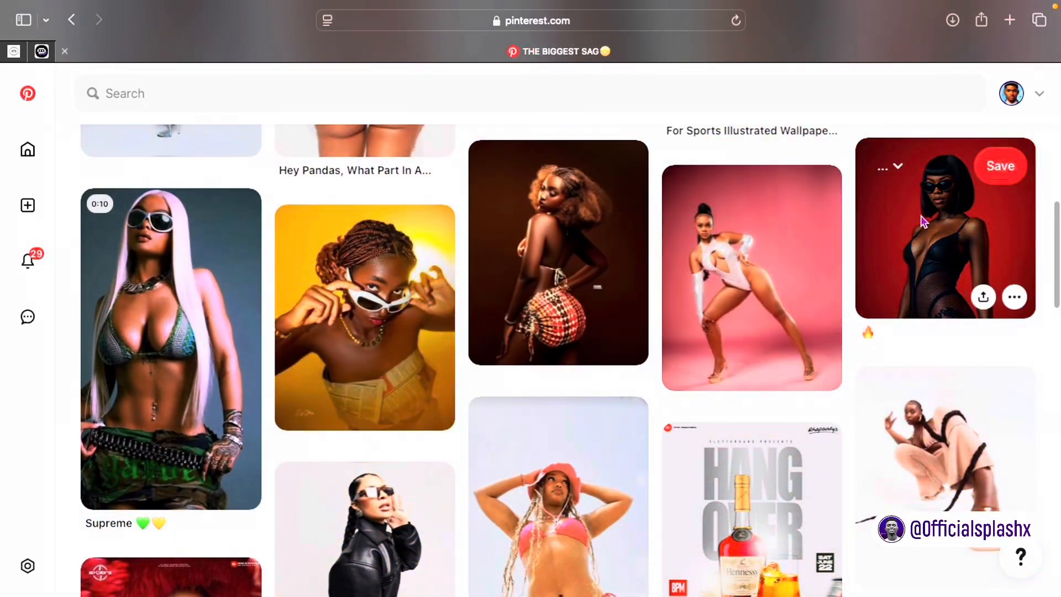
Step: Open the sunglasses model pin with the red backdrop and download its image
click(923, 218)
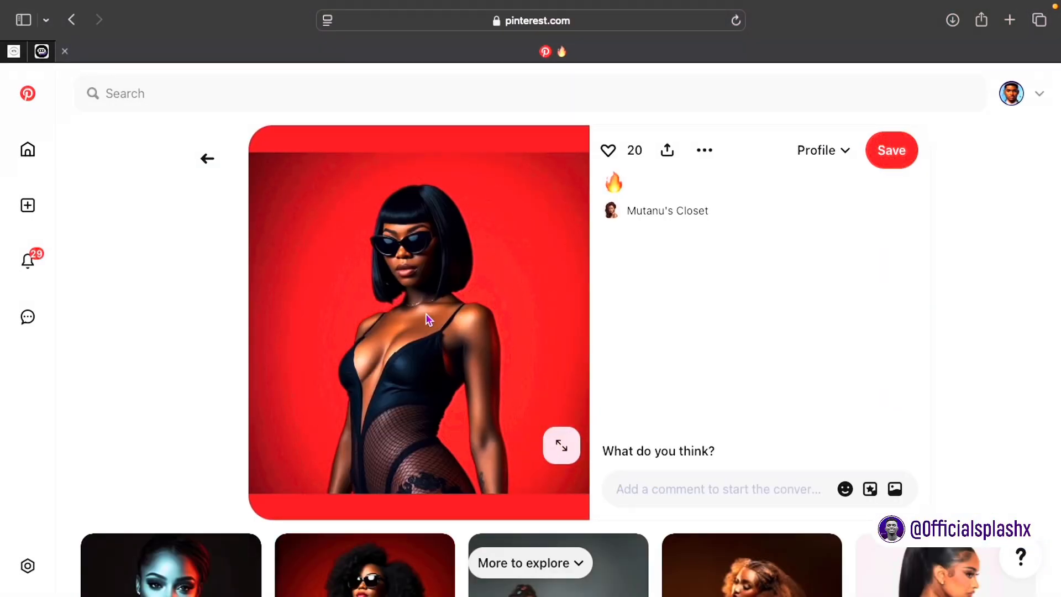
scroll(427, 320, down, 5)
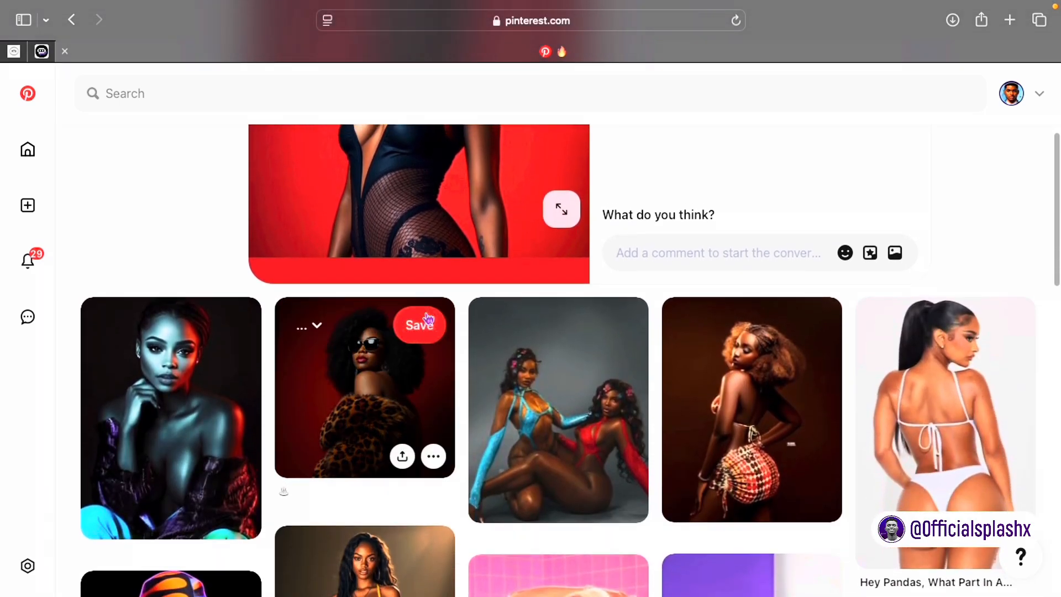
scroll(428, 319, up, 3)
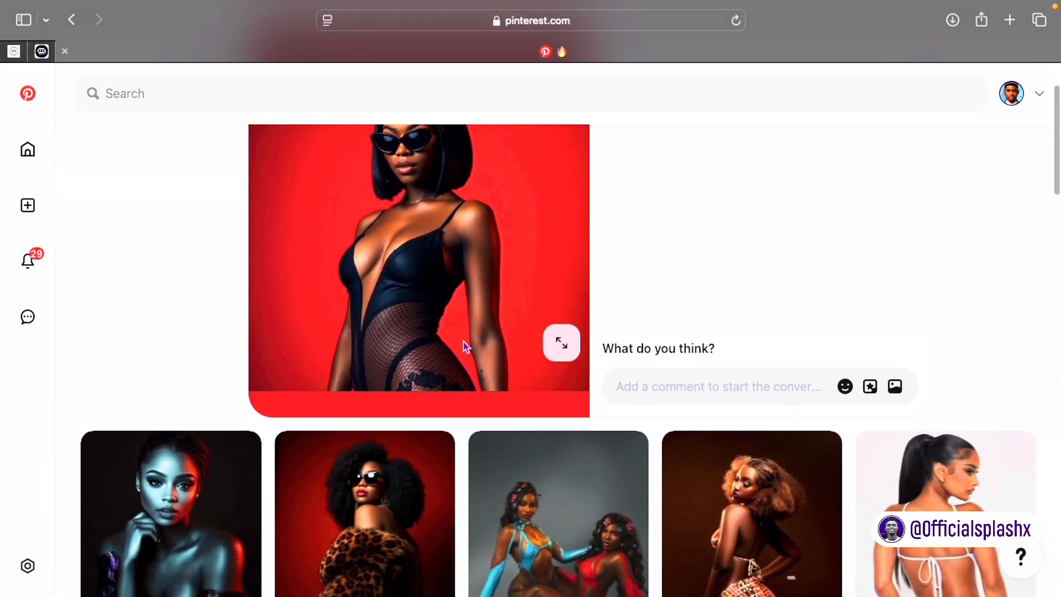
scroll(466, 346, up, 2)
click(713, 155)
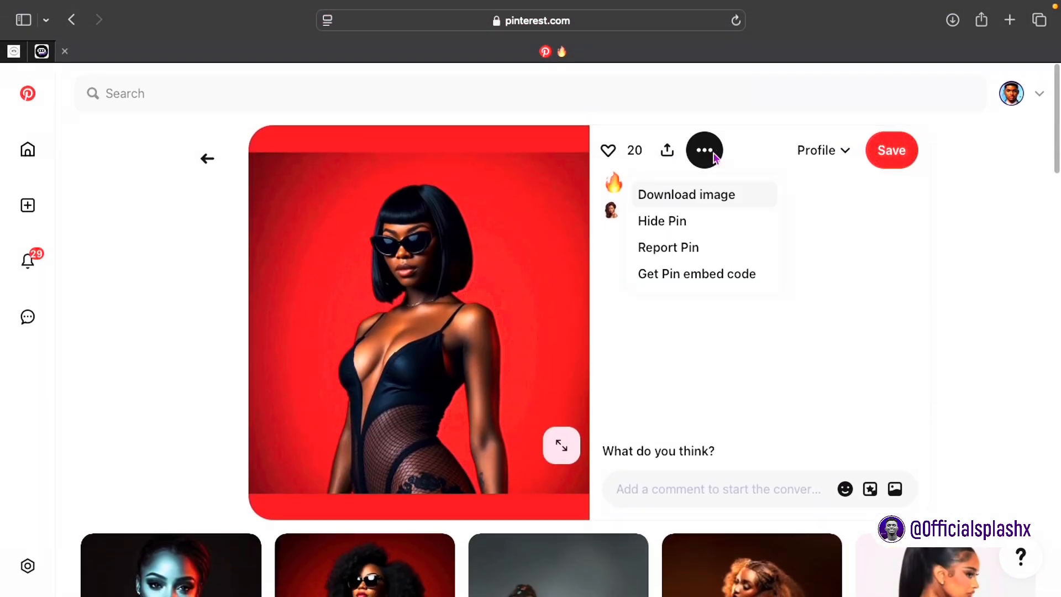
click(702, 197)
Step: Scroll through the related pins beneath the red-backdrop portrait
scroll(457, 301, down, 7)
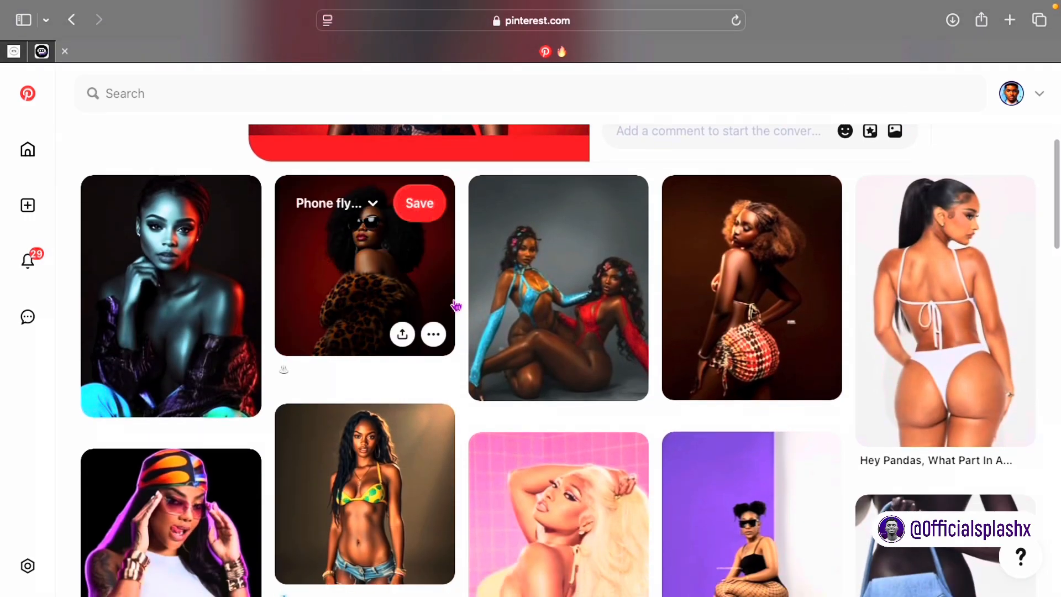
scroll(456, 306, down, 4)
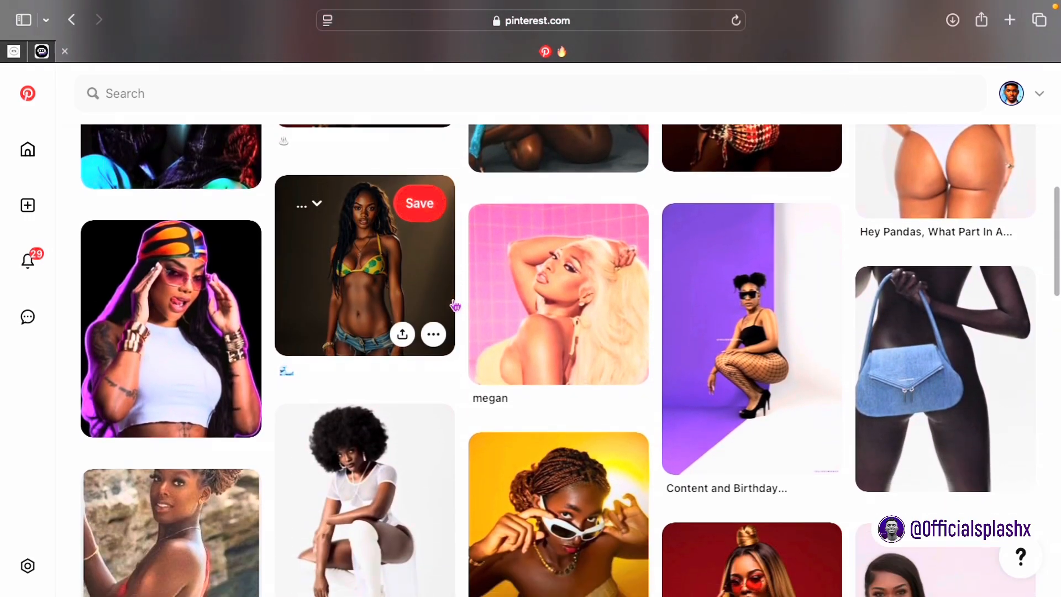
scroll(458, 304, down, 2)
right_click(580, 218)
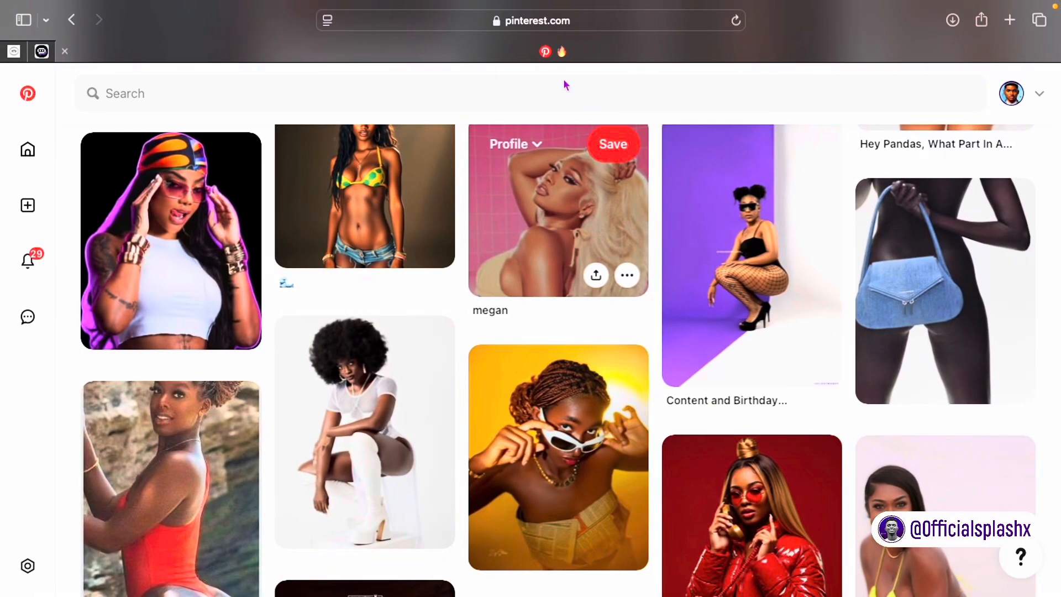
Step: Search Pinterest for 'qLOUD IMAGE' to find cloud backdrop images
click(430, 88)
text(q)
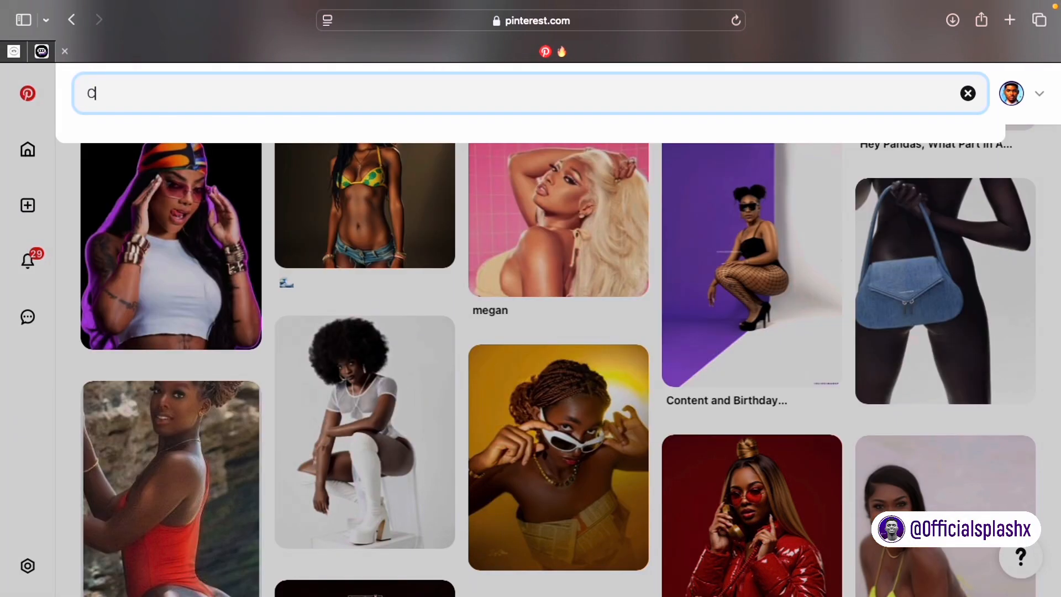
text(LOUD IMAGE)
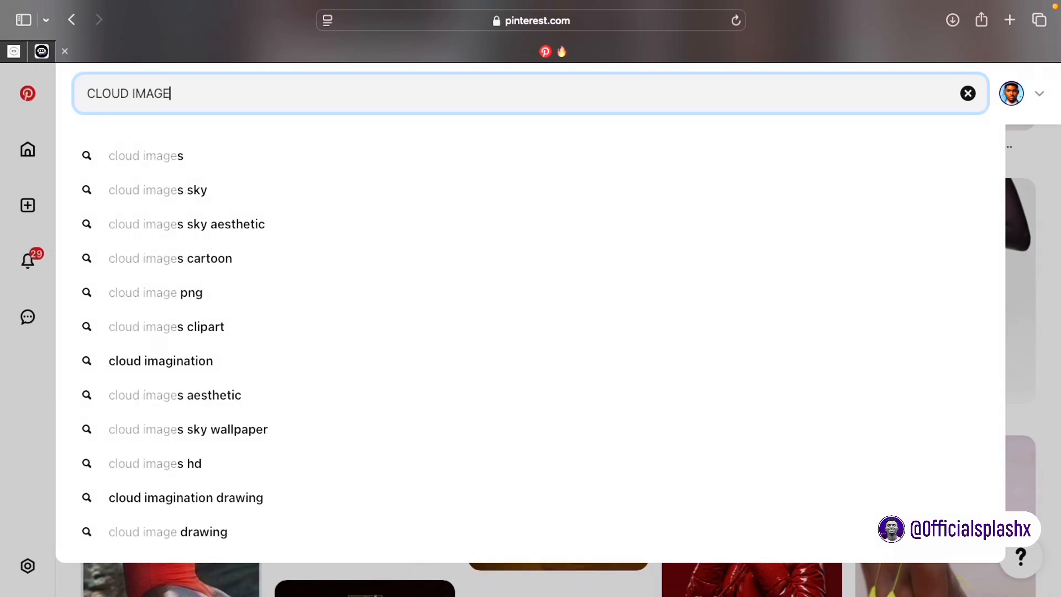
key(Return)
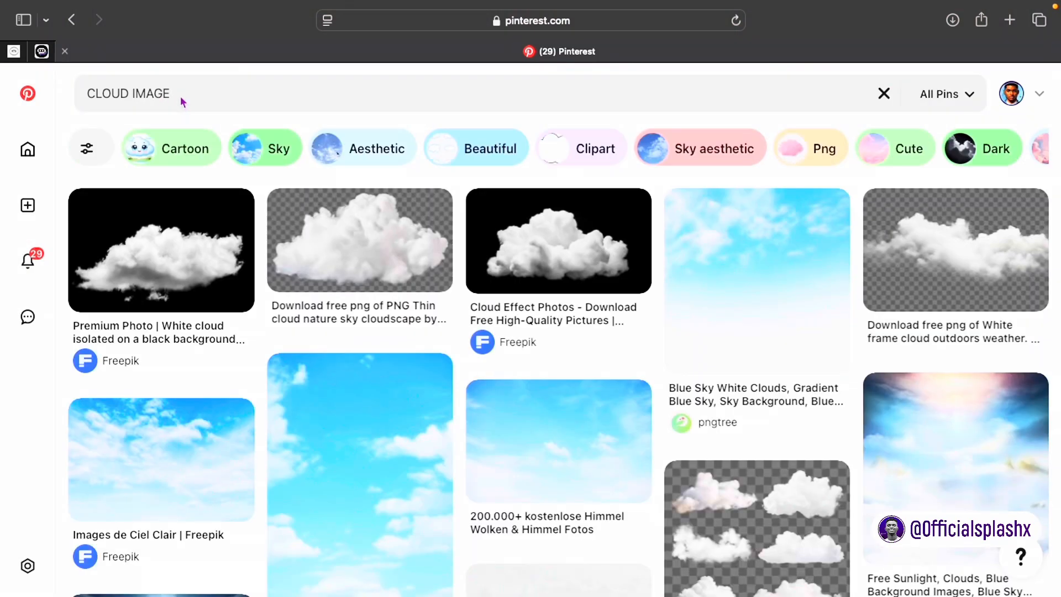
click(183, 100)
scroll(281, 299, down, 2)
click(288, 314)
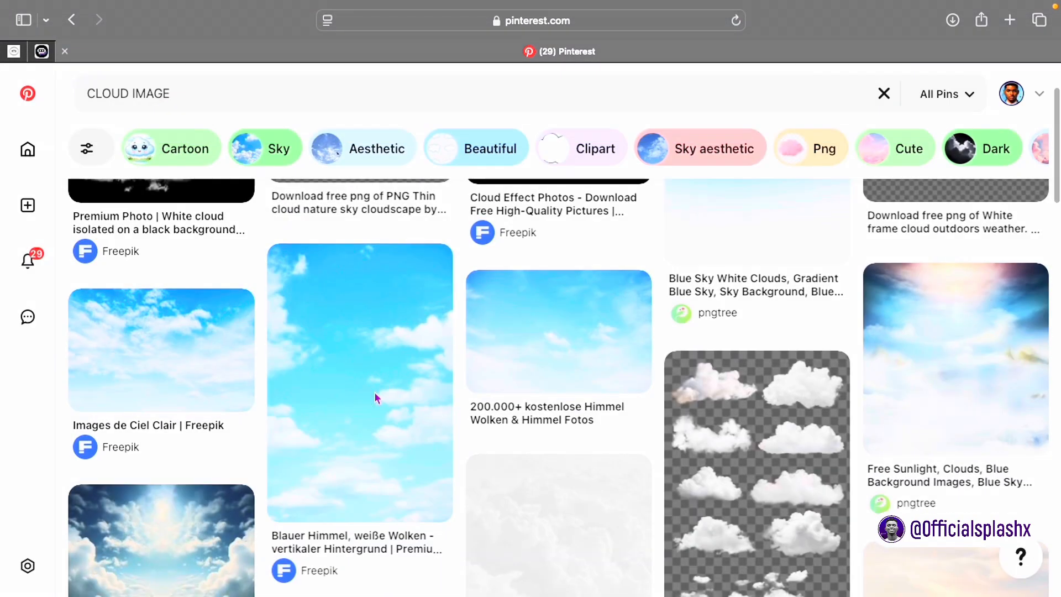
scroll(483, 390, down, 1)
Step: Open the Free Sunlight, Clouds pin and download the sunlit clouds image
click(938, 332)
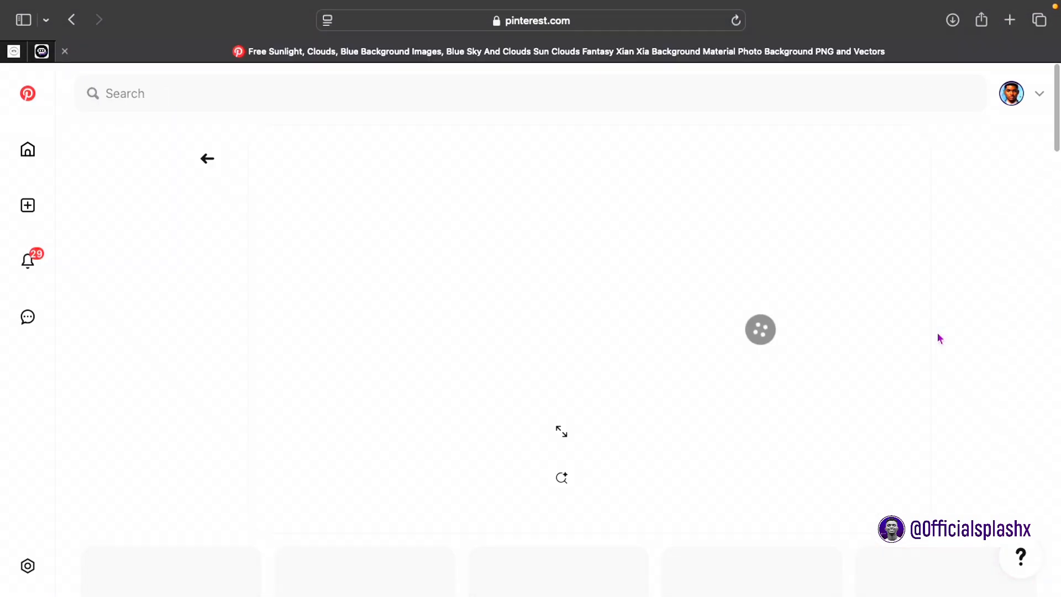
click(704, 150)
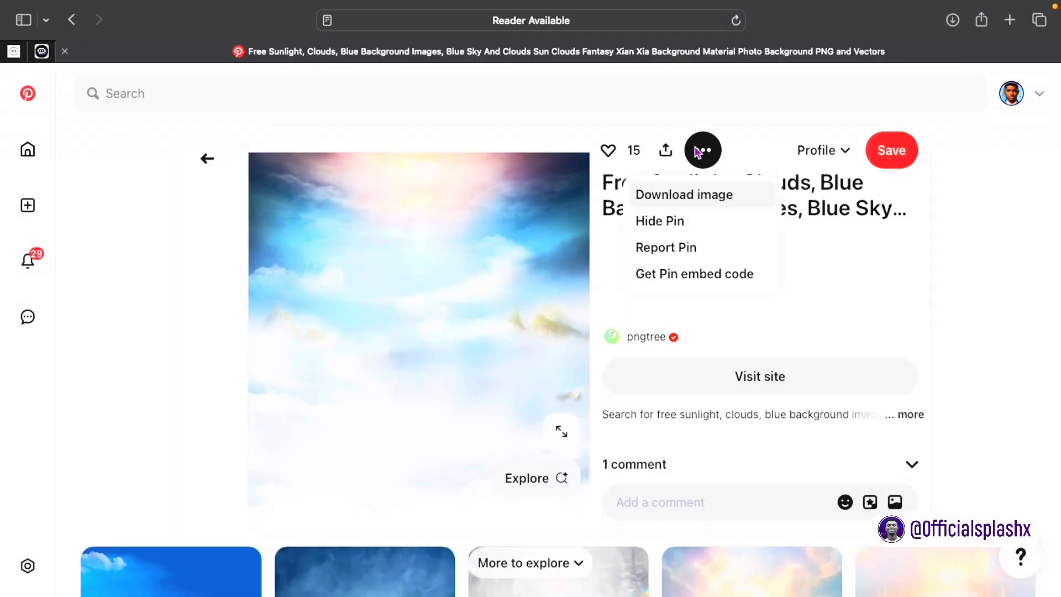
click(688, 207)
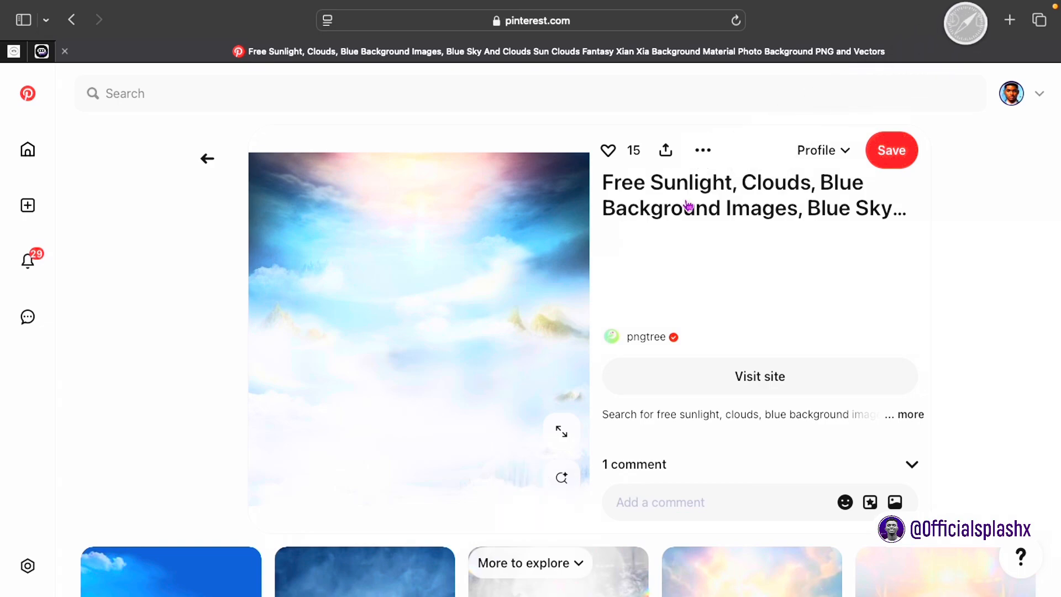
scroll(612, 230, down, 5)
scroll(420, 415, down, 1)
scroll(420, 415, down, 6)
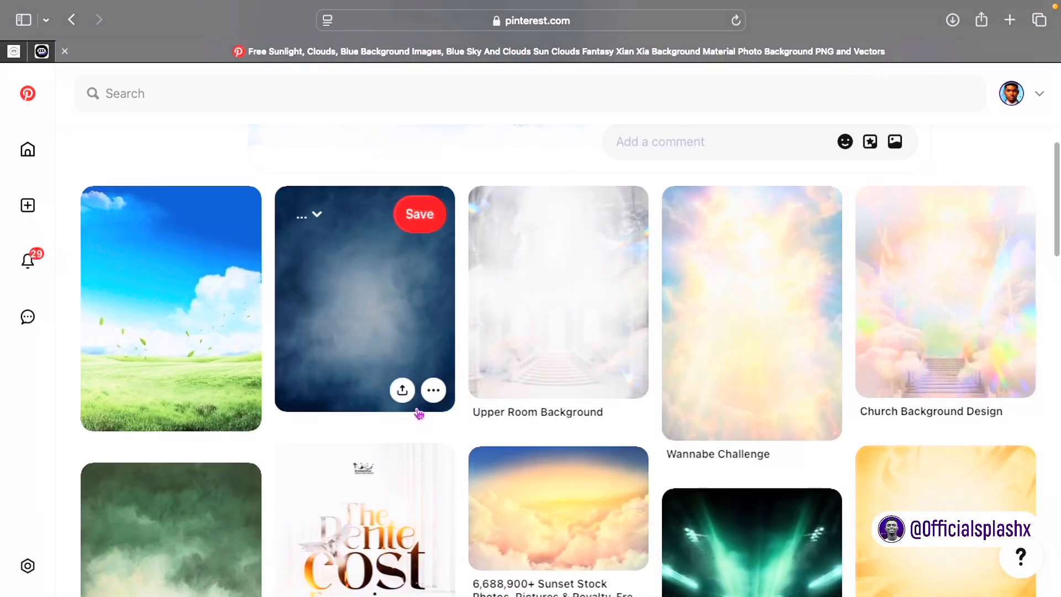
Step: Download the blue cloudy backdrop from the blue smoke pin, then launch Linearity Curve
click(343, 371)
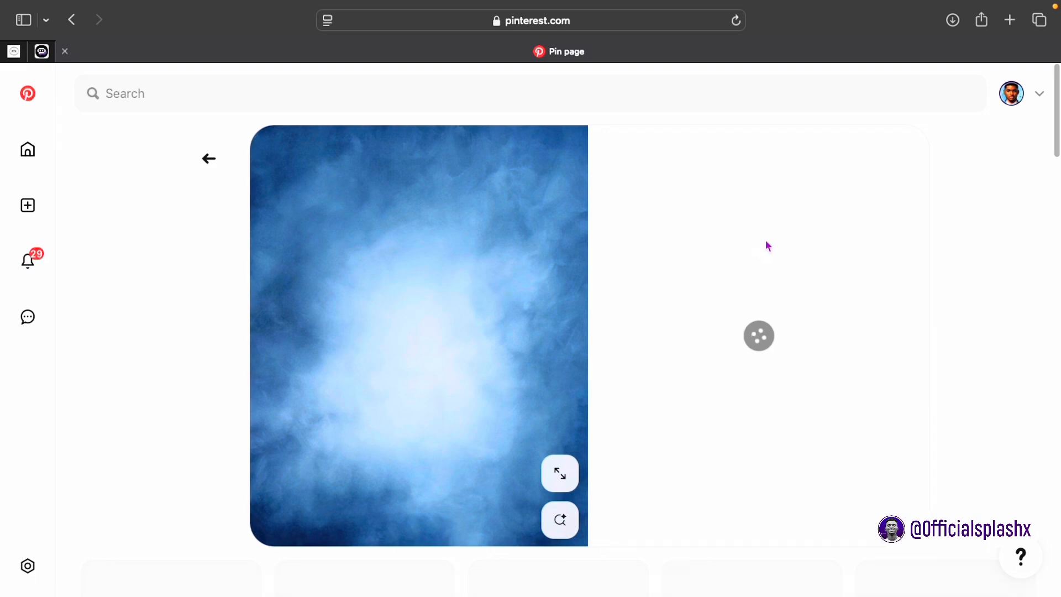
click(711, 150)
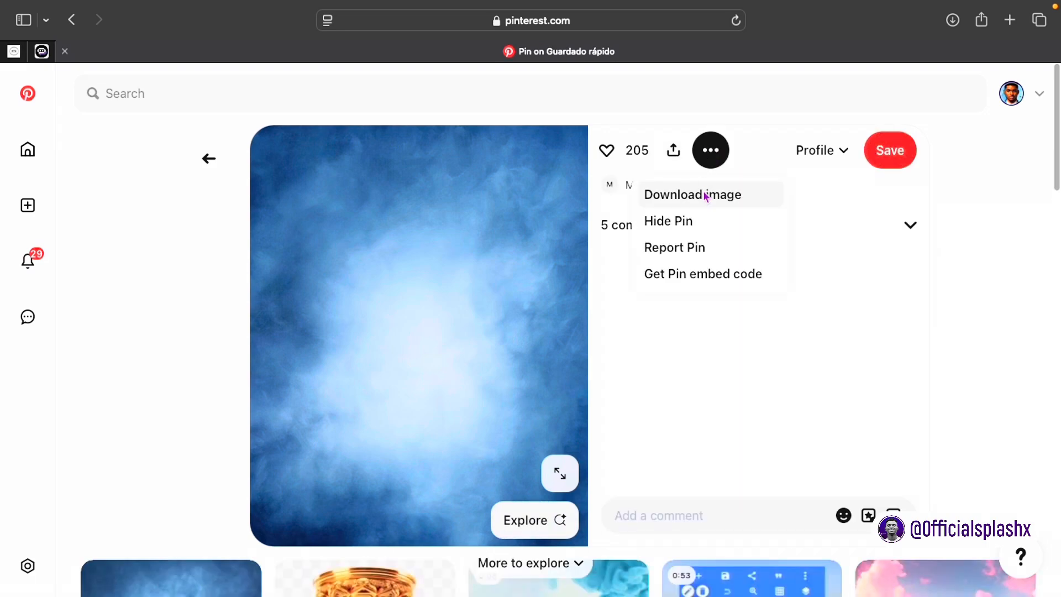
click(707, 194)
scroll(696, 132, down, 6)
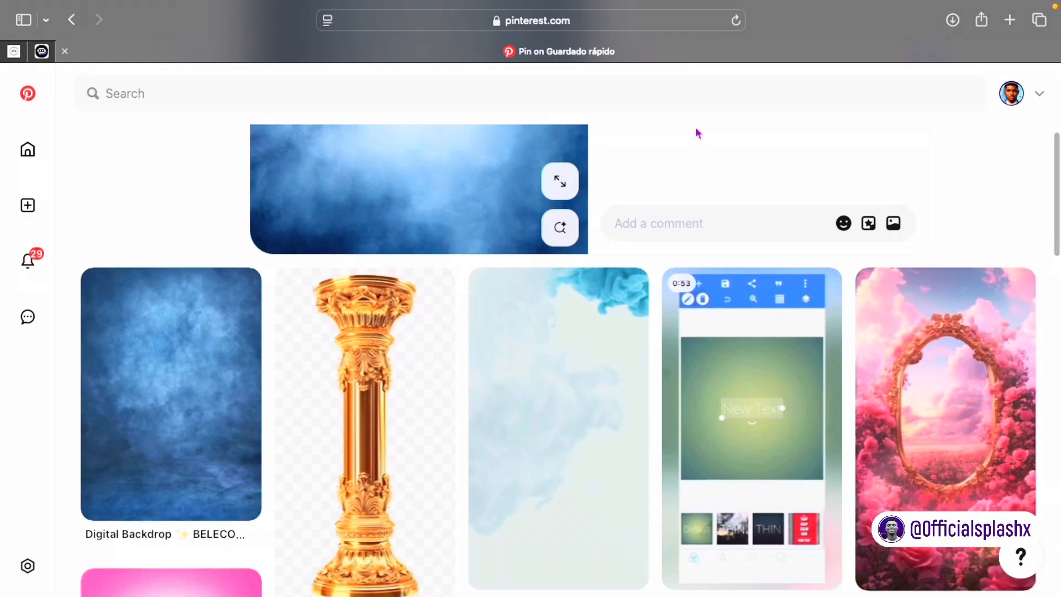
scroll(697, 133, up, 2)
scroll(696, 133, down, 2)
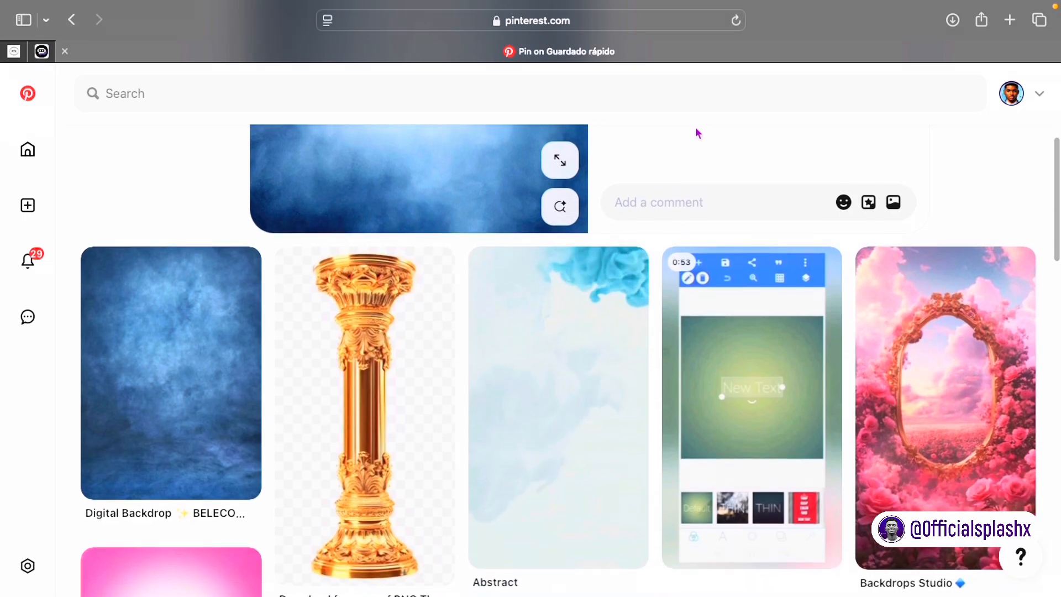
scroll(696, 133, down, 5)
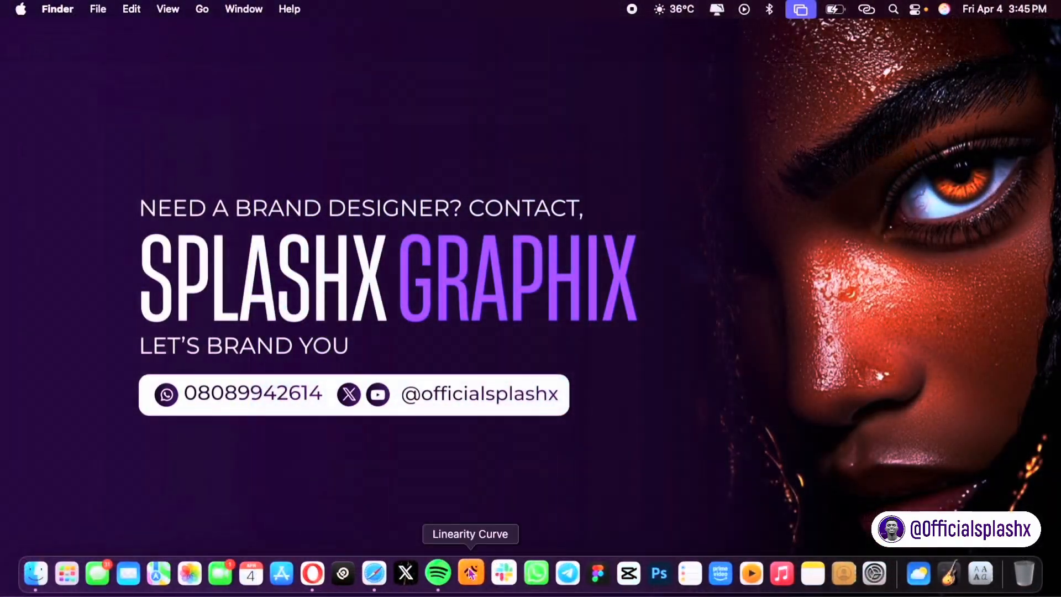
click(470, 574)
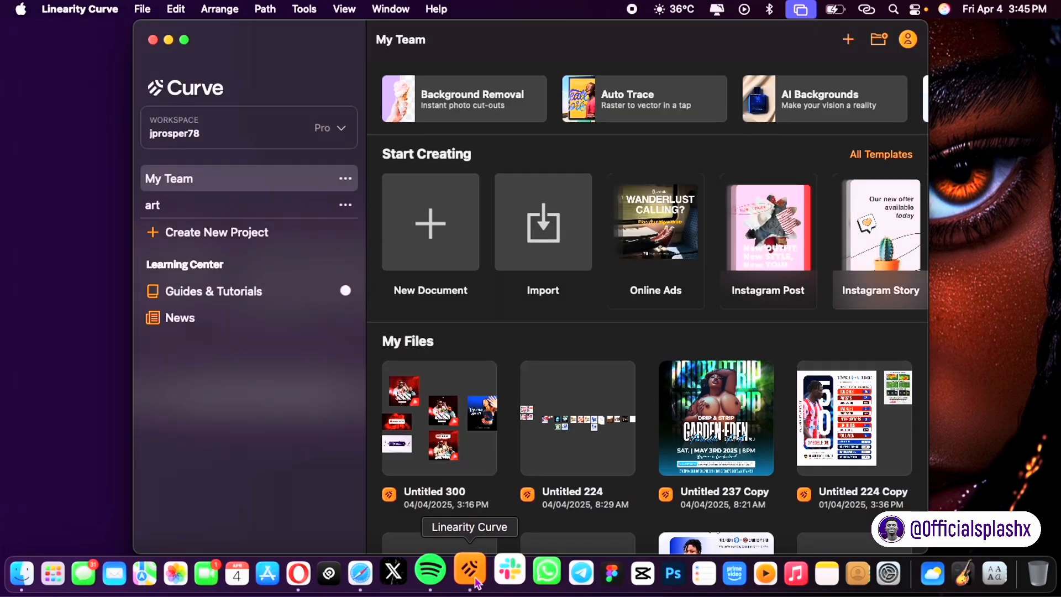
Step: Maximise the Curve home window, browse My Files, and start a new blank document
scroll(513, 338, up, 1)
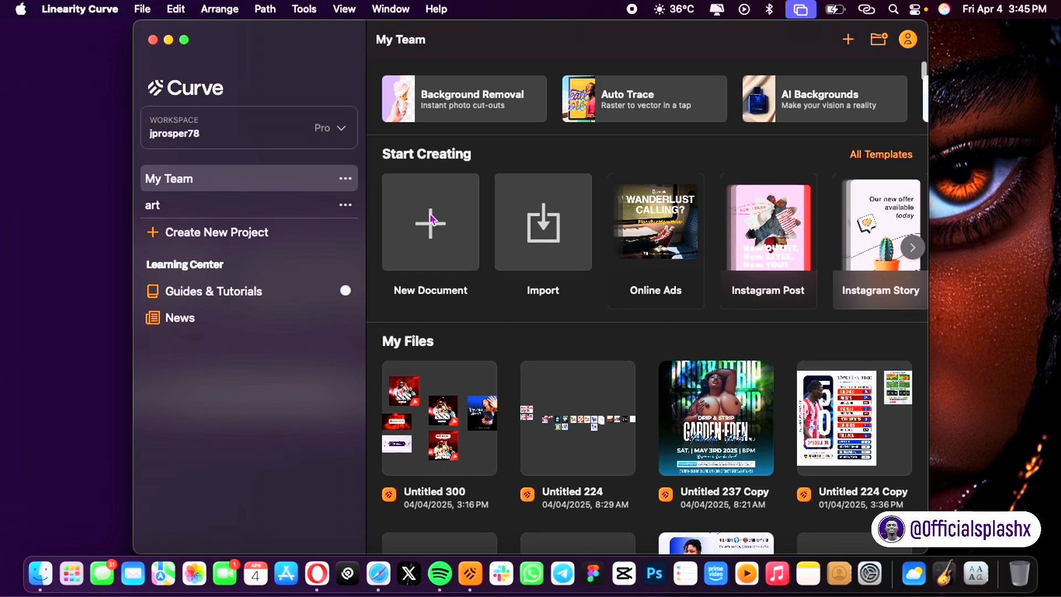
click(184, 40)
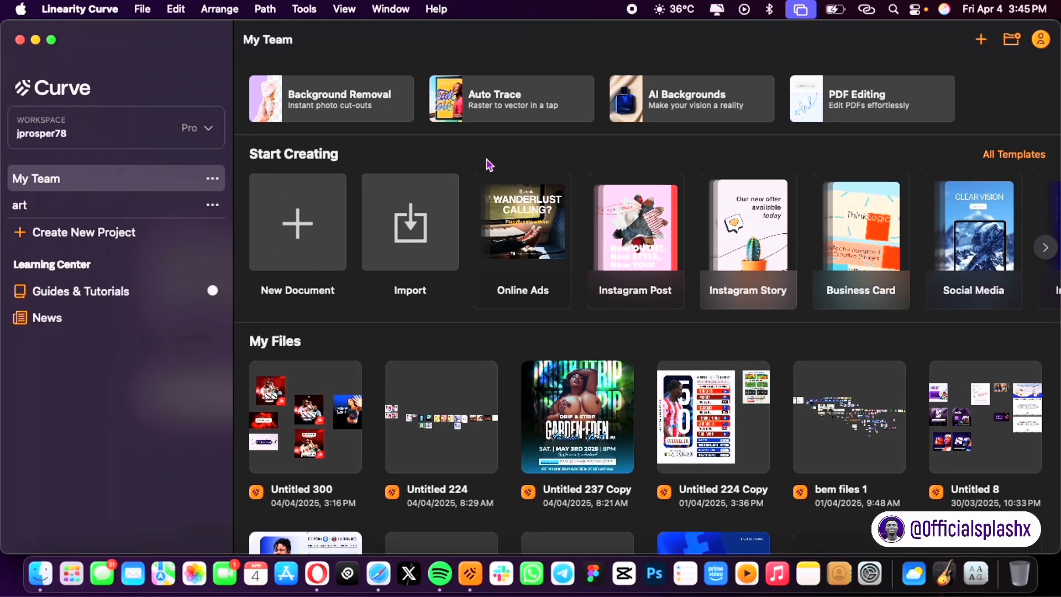
scroll(489, 164, up, 1)
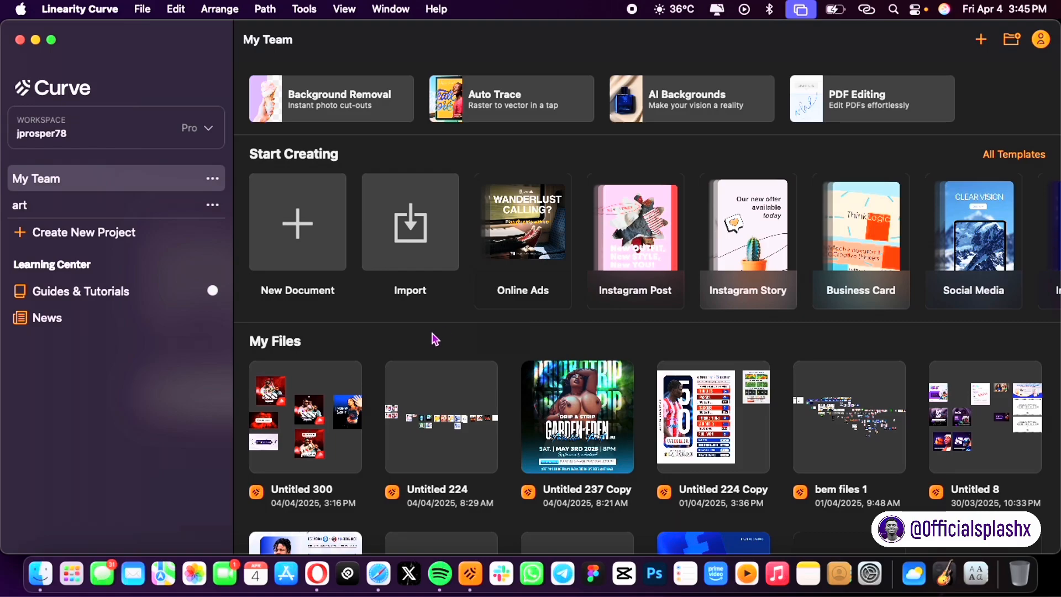
scroll(527, 380, down, 10)
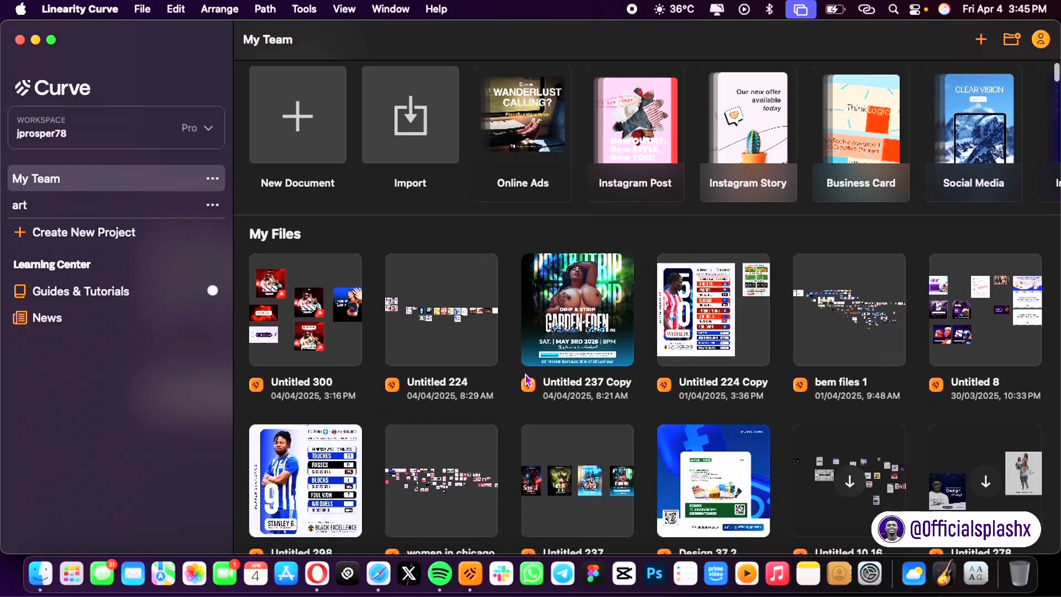
scroll(526, 380, down, 5)
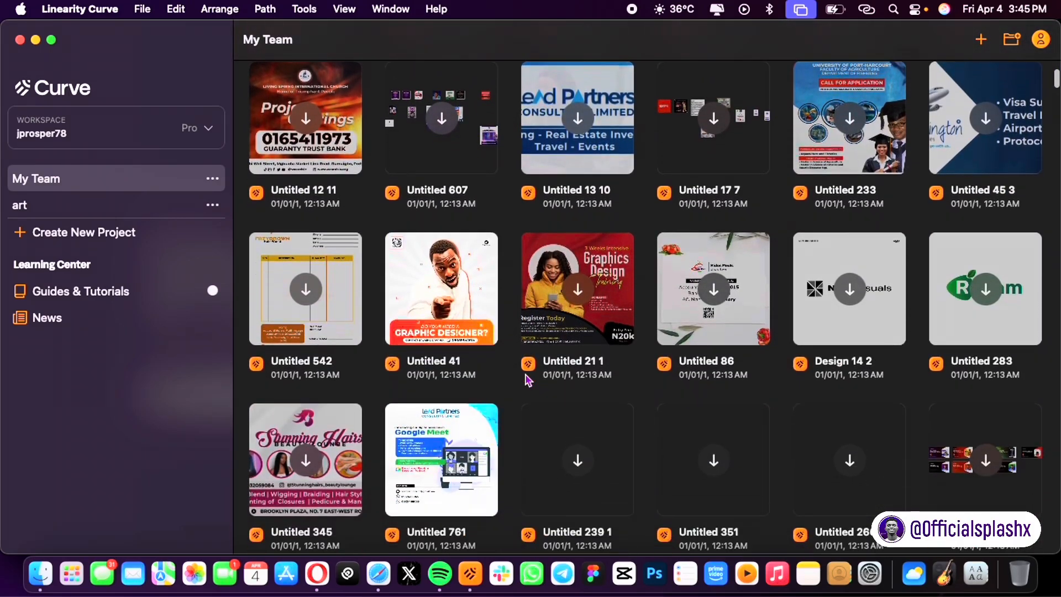
right_click(526, 369)
scroll(494, 294, up, 15)
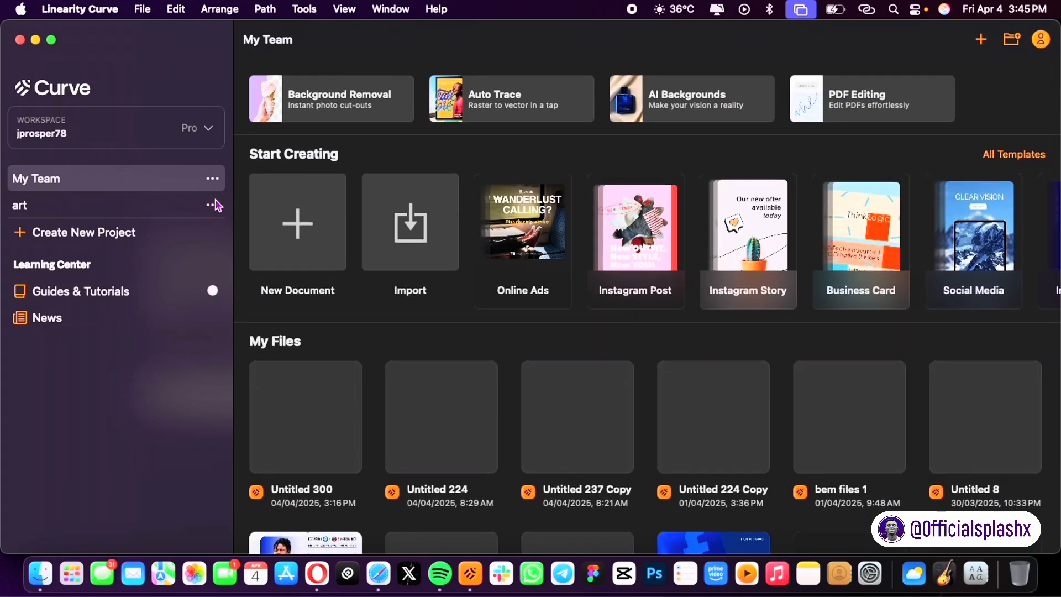
click(331, 230)
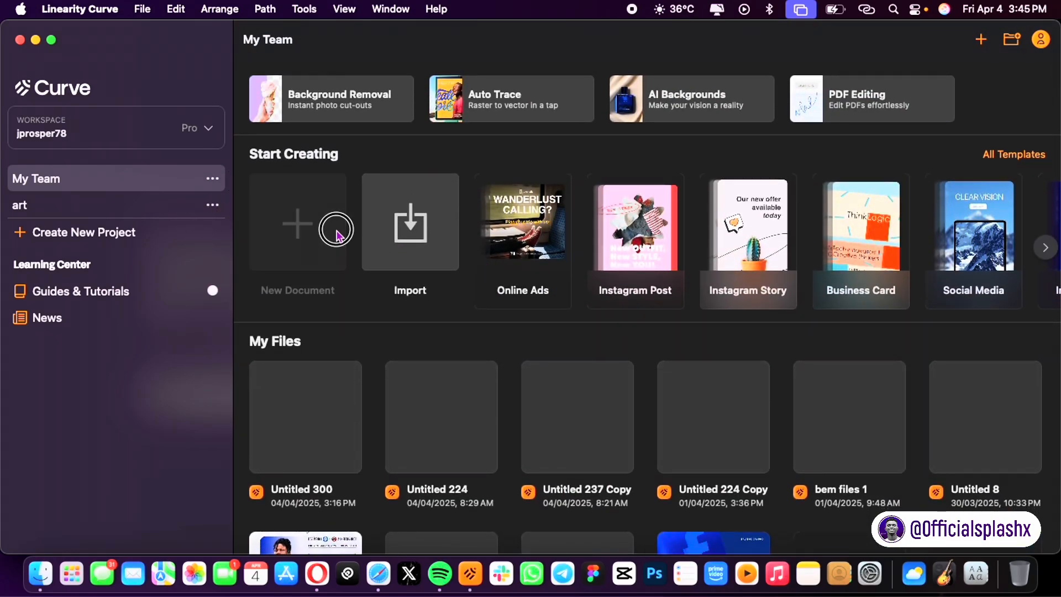
Step: Show Custom sizes in New Document, re-preview -6.jpg in Finder, then return to the dialog
click(203, 110)
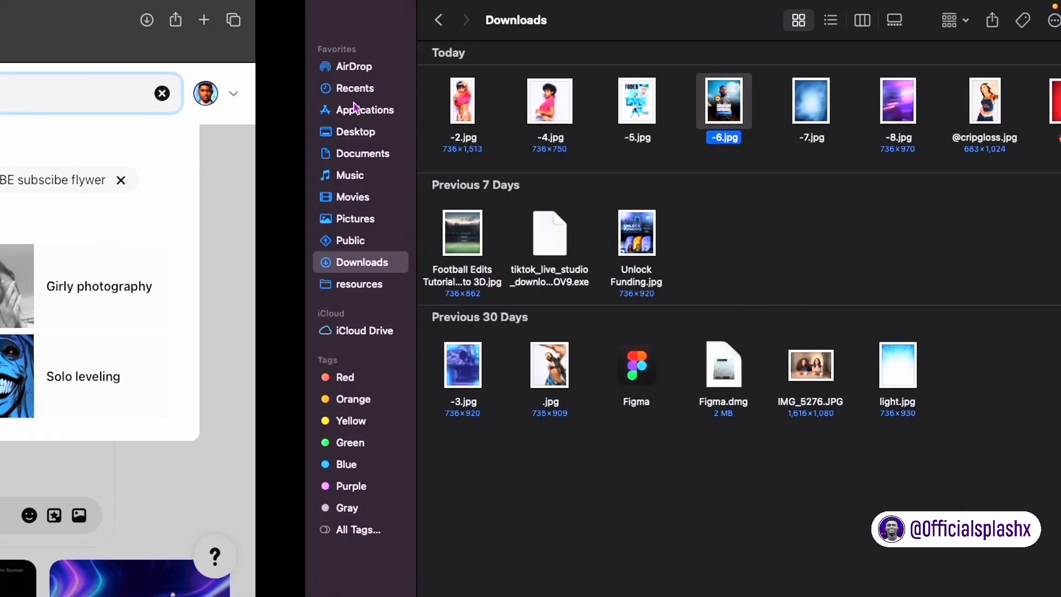
key(space)
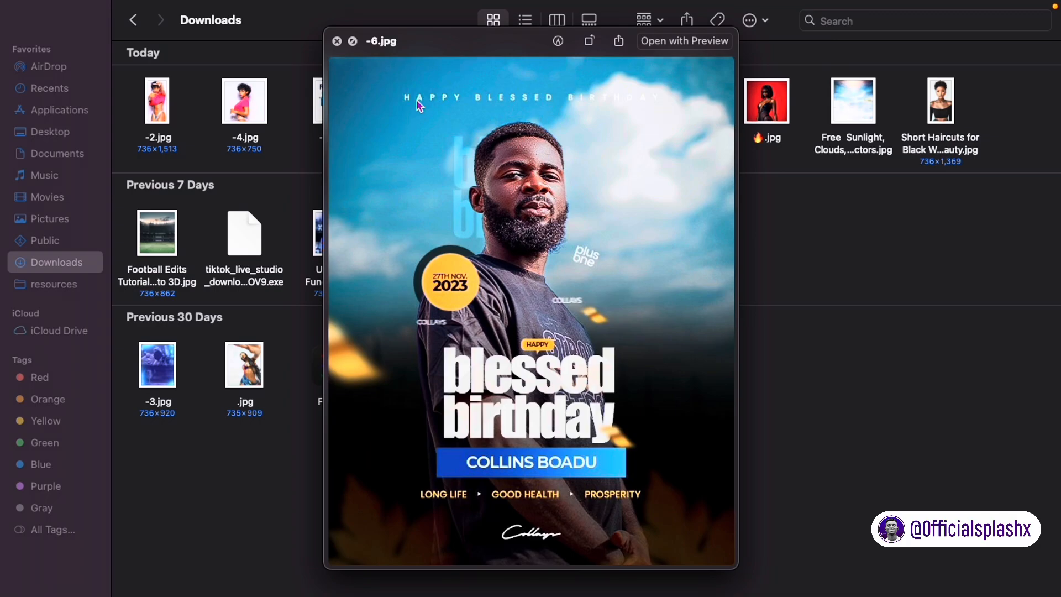
key(space)
key(ctrl+Left)
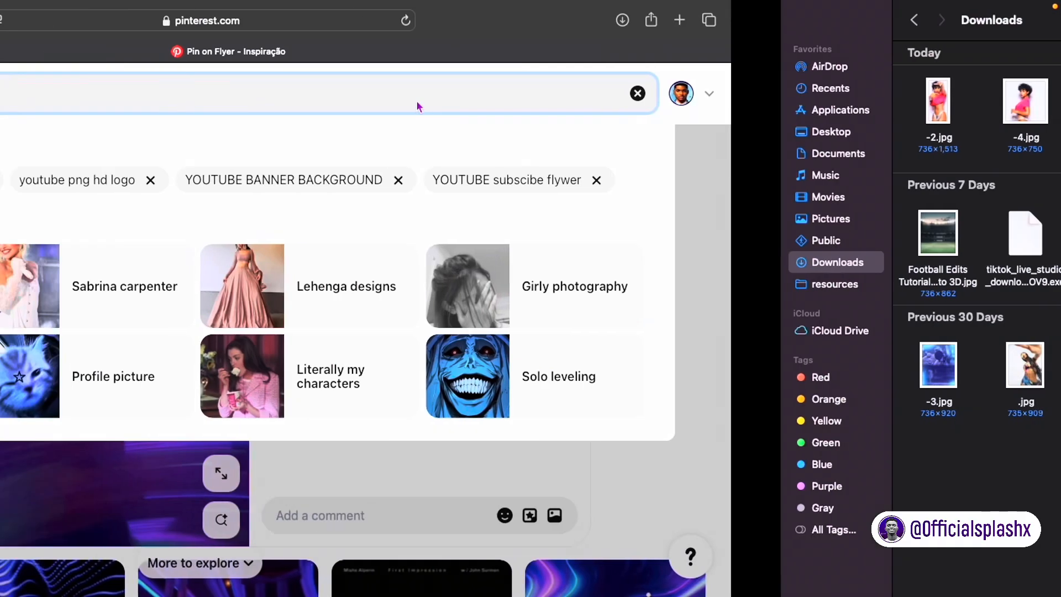
mouse_move(3, 6)
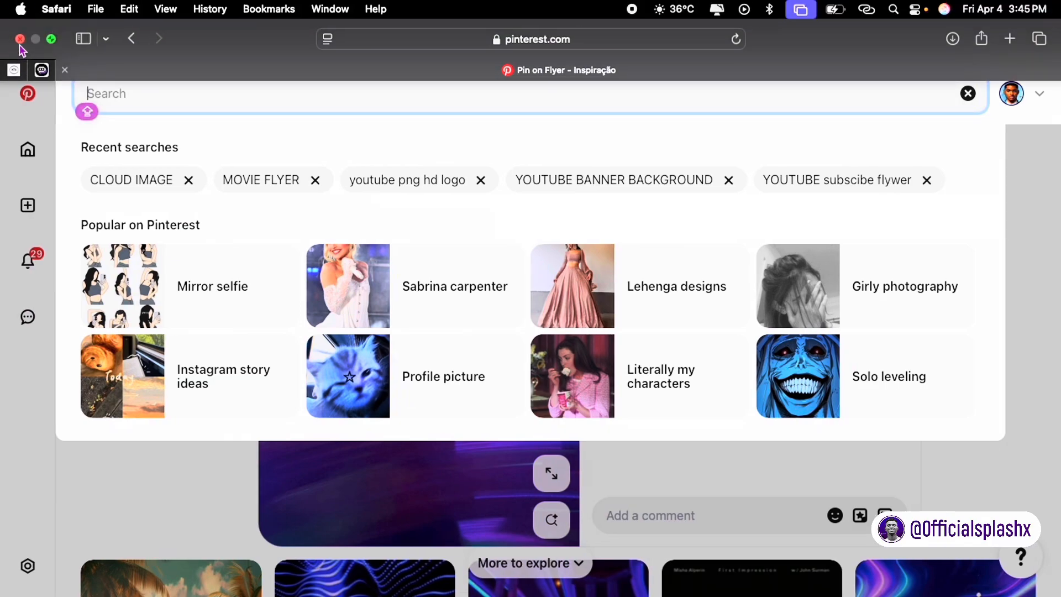
key(ctrl+Left)
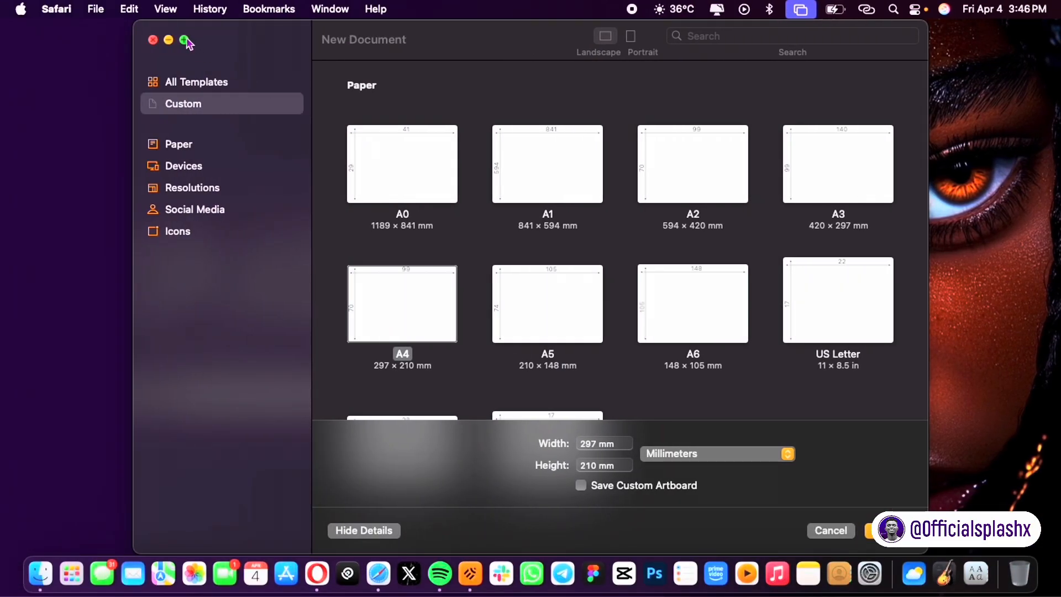
Step: Create a new document in Millimeters with width 400 and height 600
click(185, 39)
scroll(363, 237, down, 3)
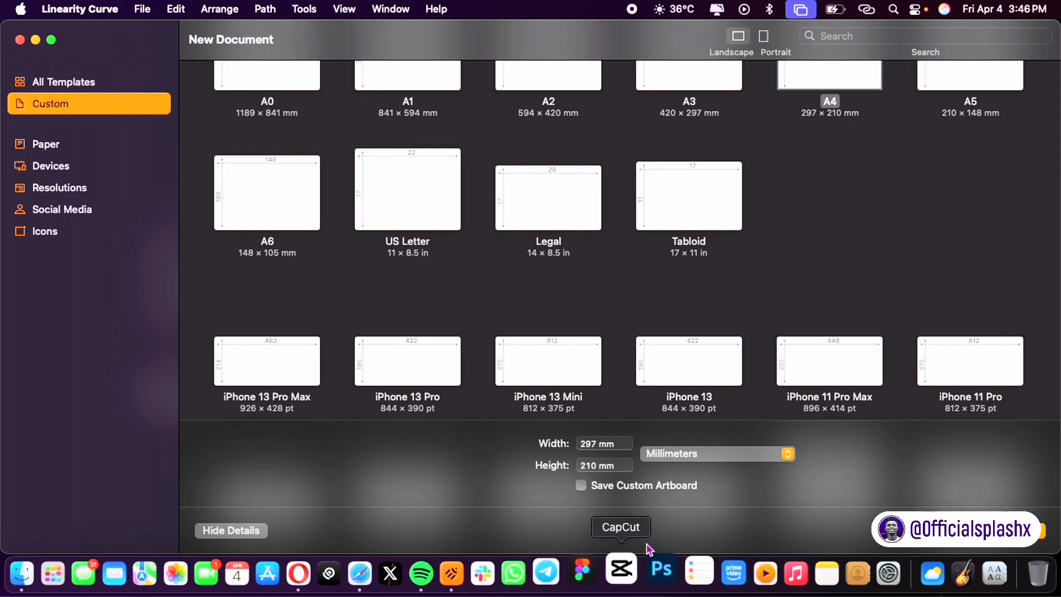
click(655, 458)
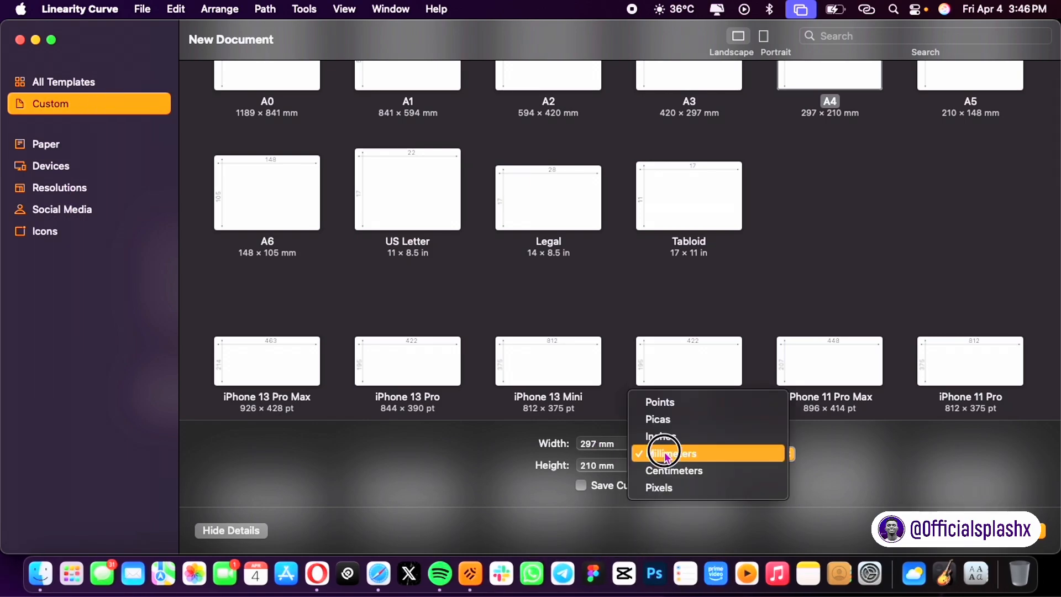
click(666, 455)
click(597, 446)
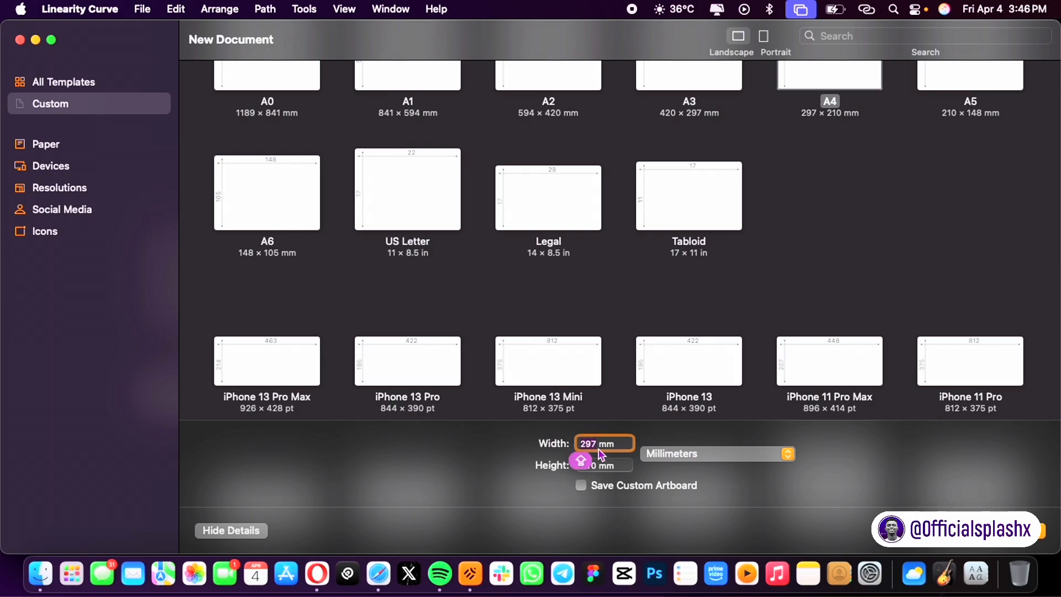
text(400)
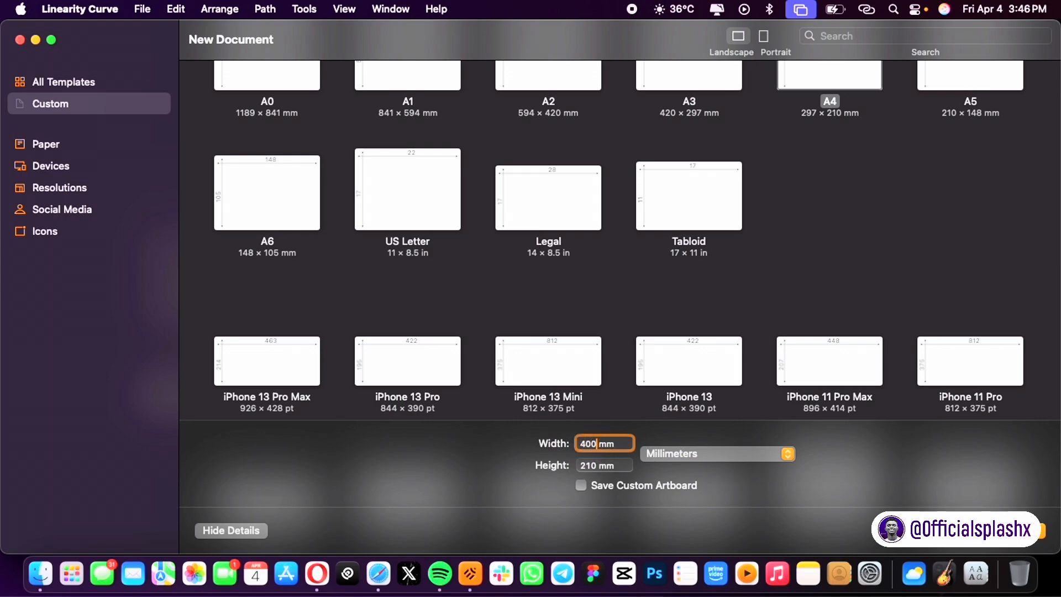
click(596, 465)
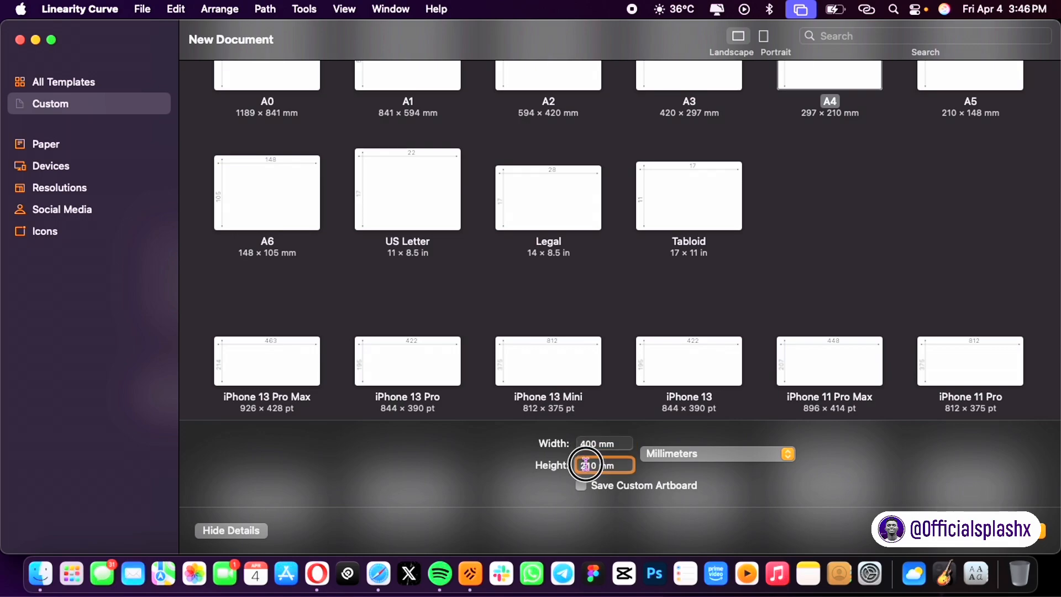
text(60)
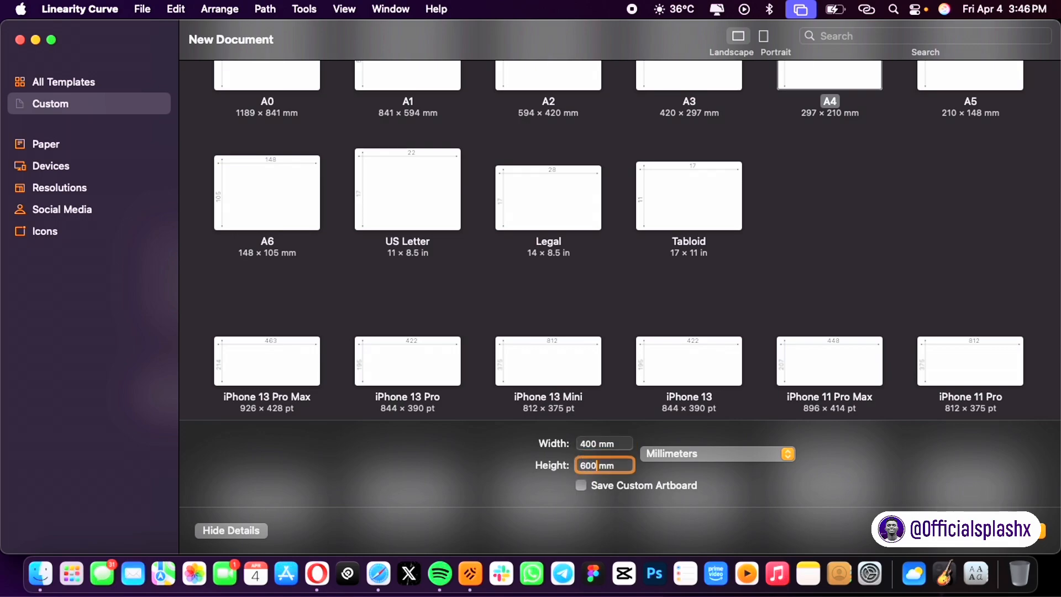
key(Tab)
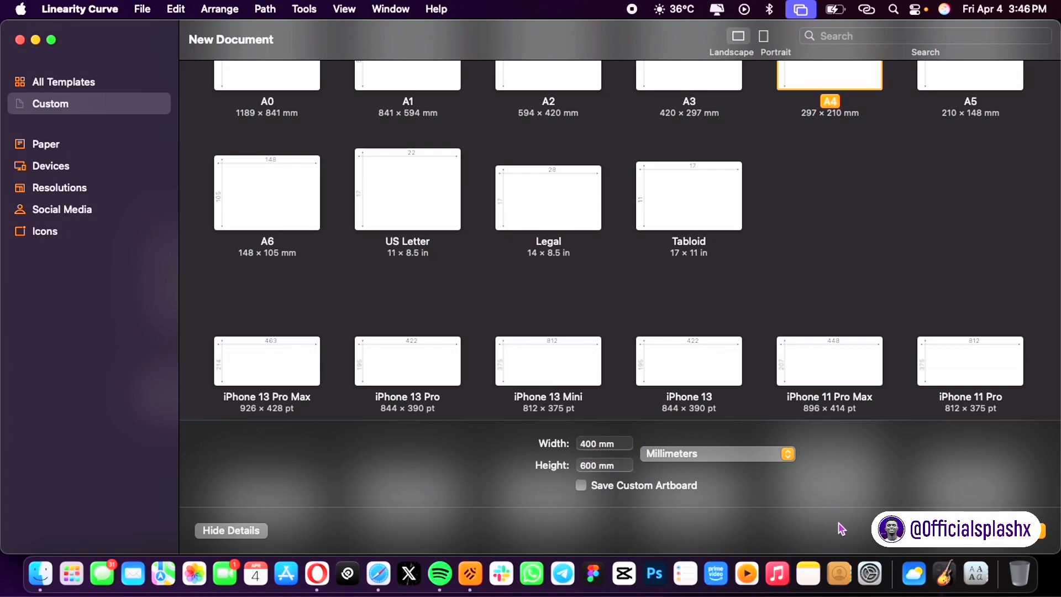
key(Return)
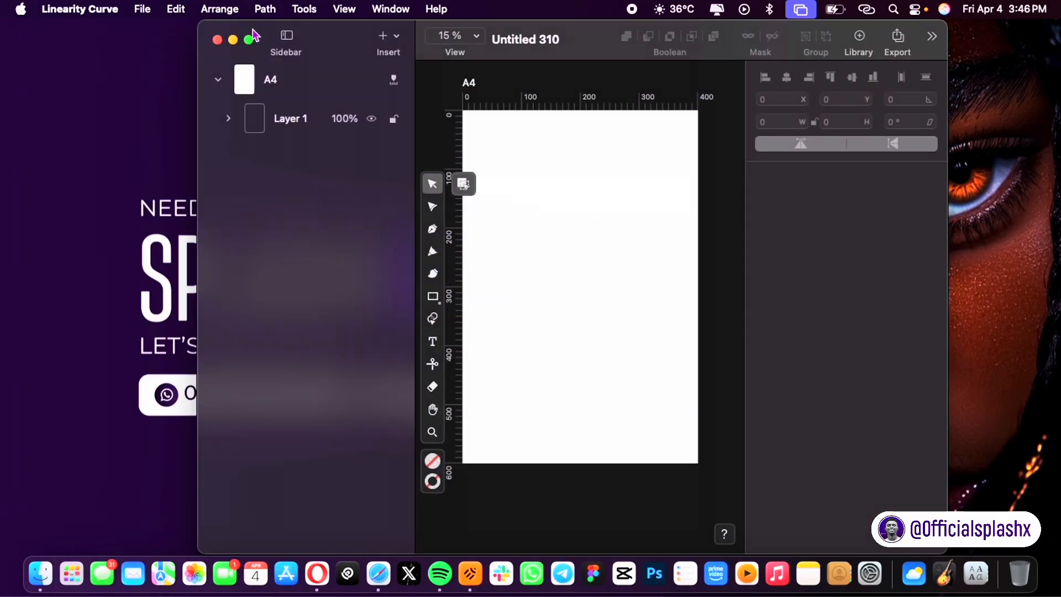
Step: Set the A4 artboard's height to 500 mm in the inspector, then deselect it
click(249, 40)
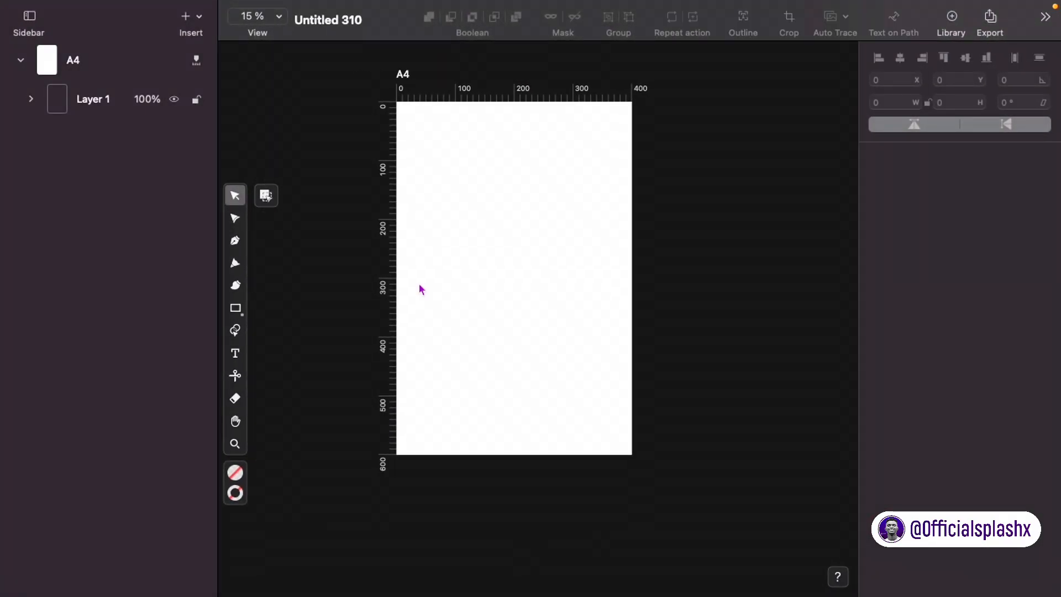
click(402, 78)
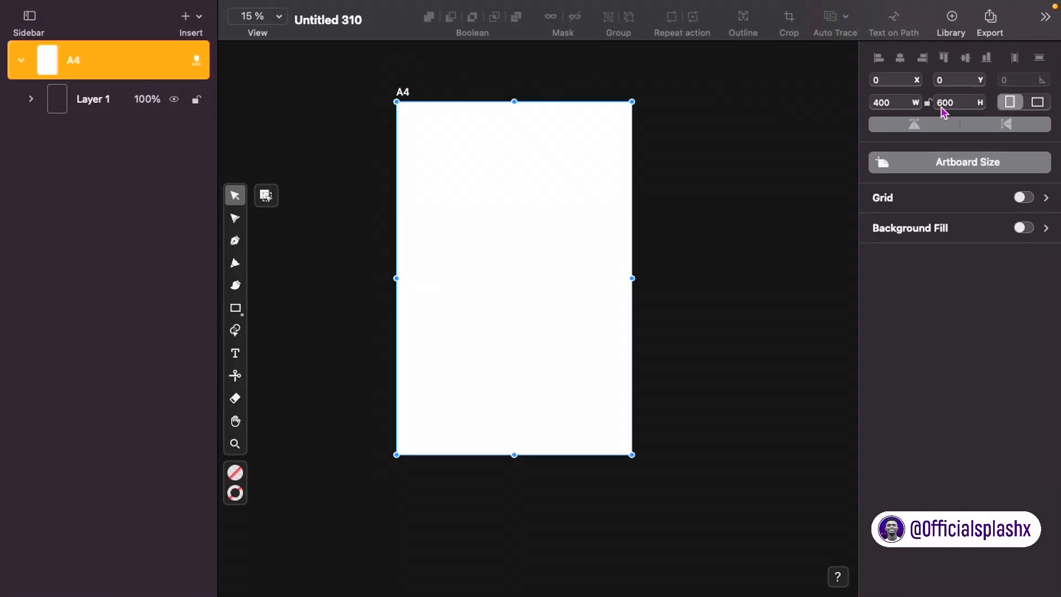
click(963, 102)
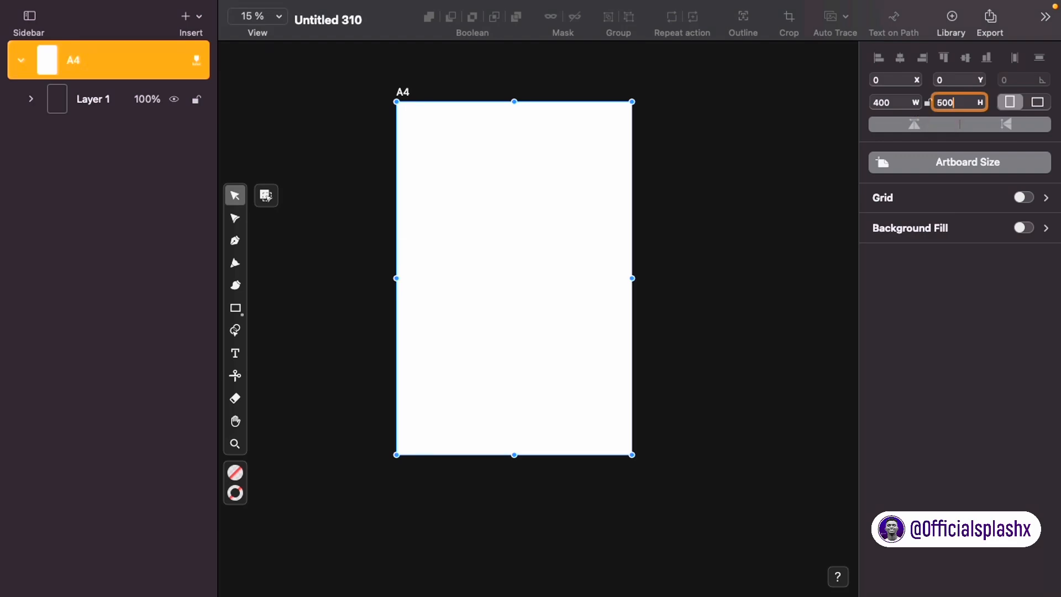
key(Return)
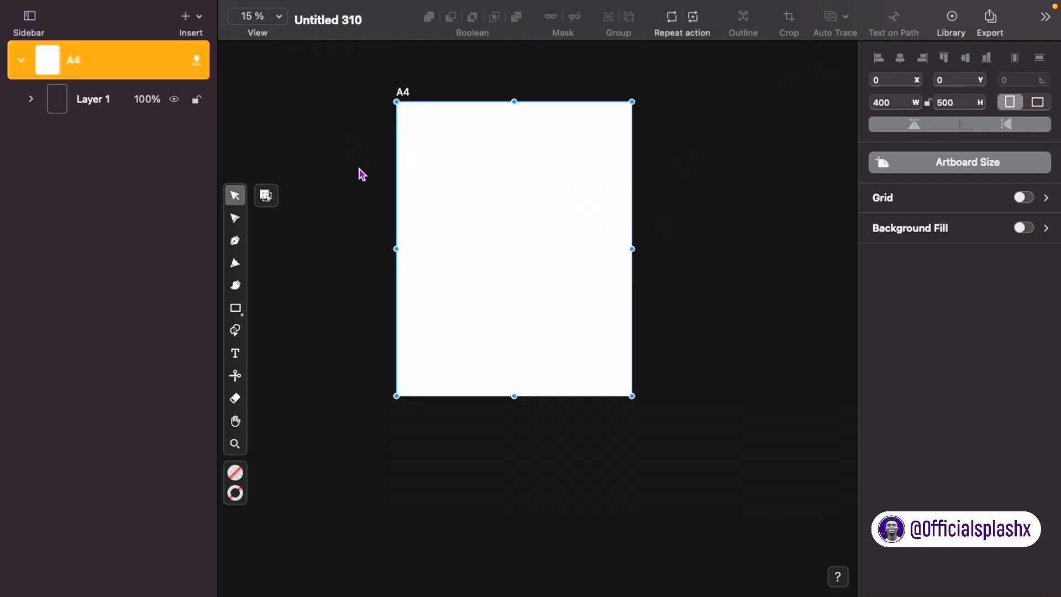
click(354, 195)
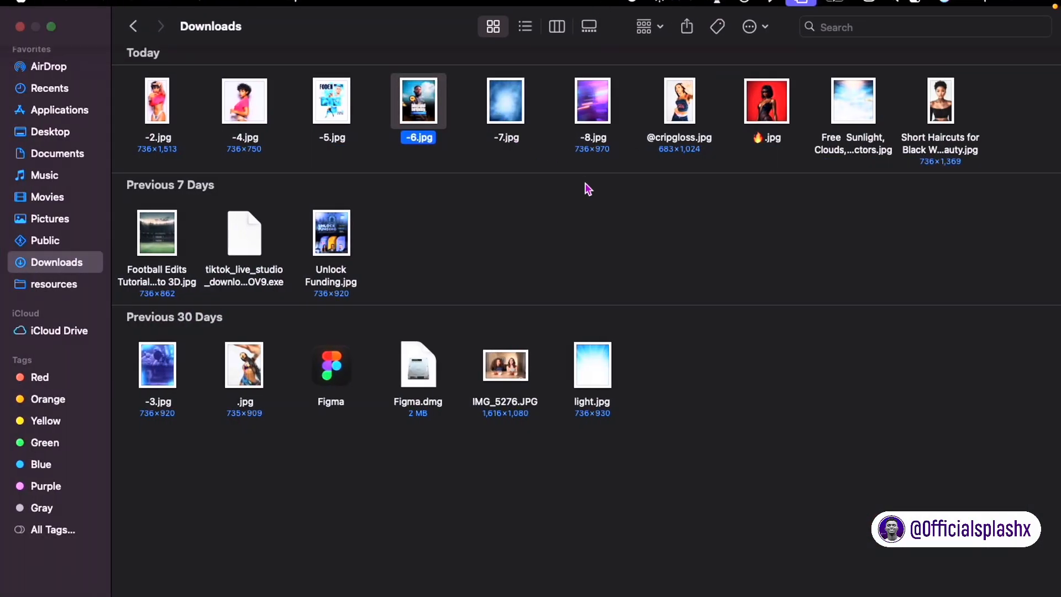
Step: Select 🔥.jpg, -8.jpg, -7.jpg and the sunlit clouds image in Downloads, then paste them into the Curve artboard
click(474, 188)
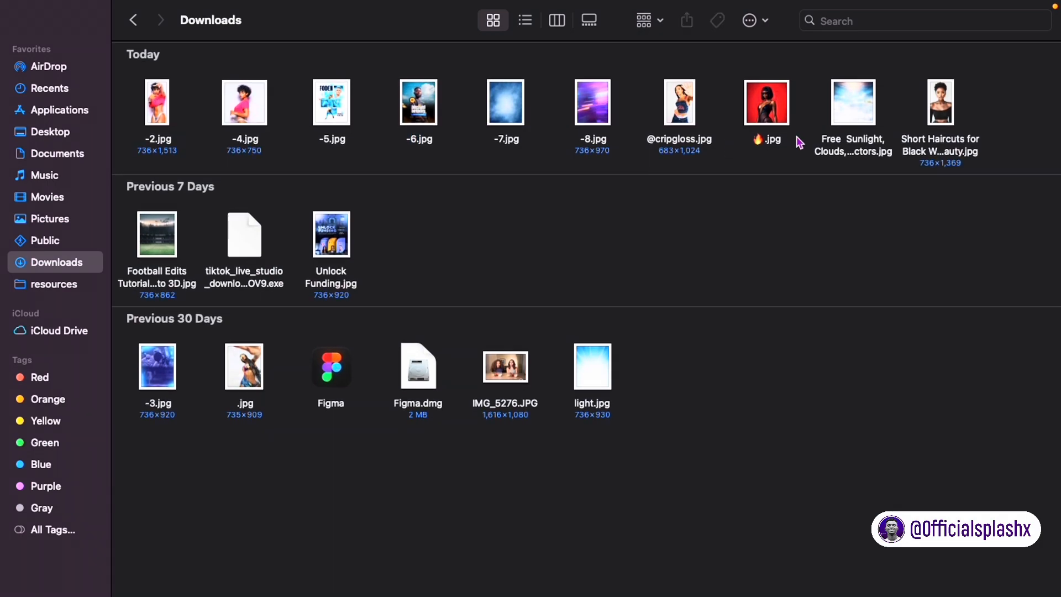
click(763, 108)
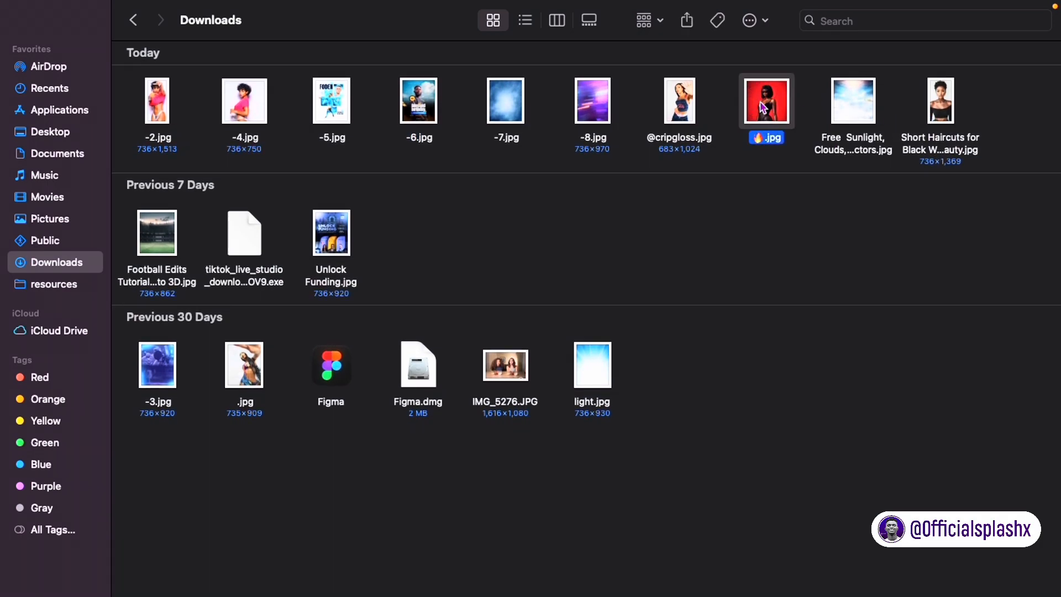
super+click(590, 99)
super+click(517, 108)
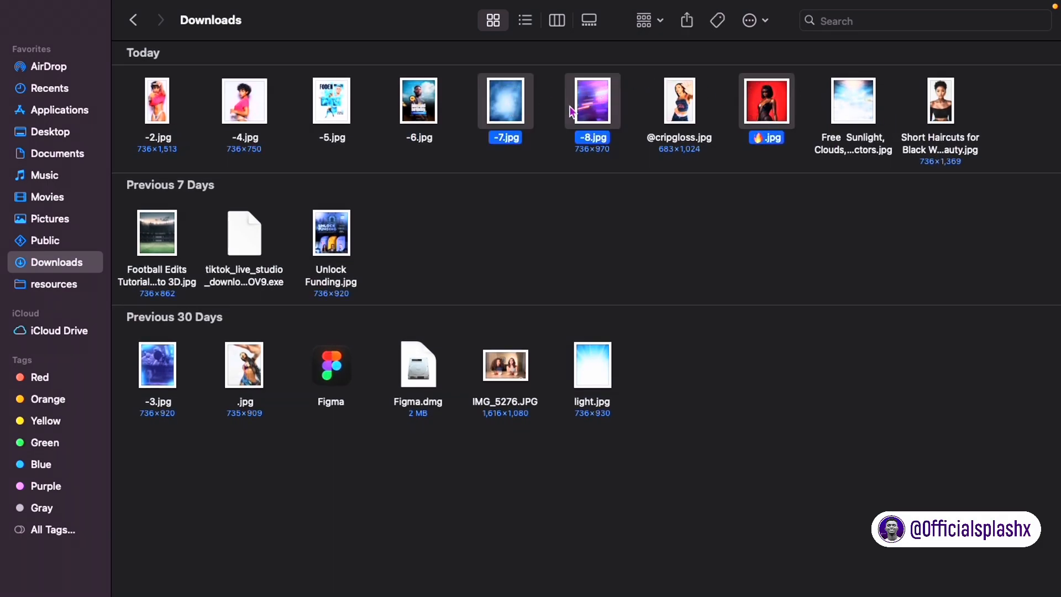
super+click(844, 112)
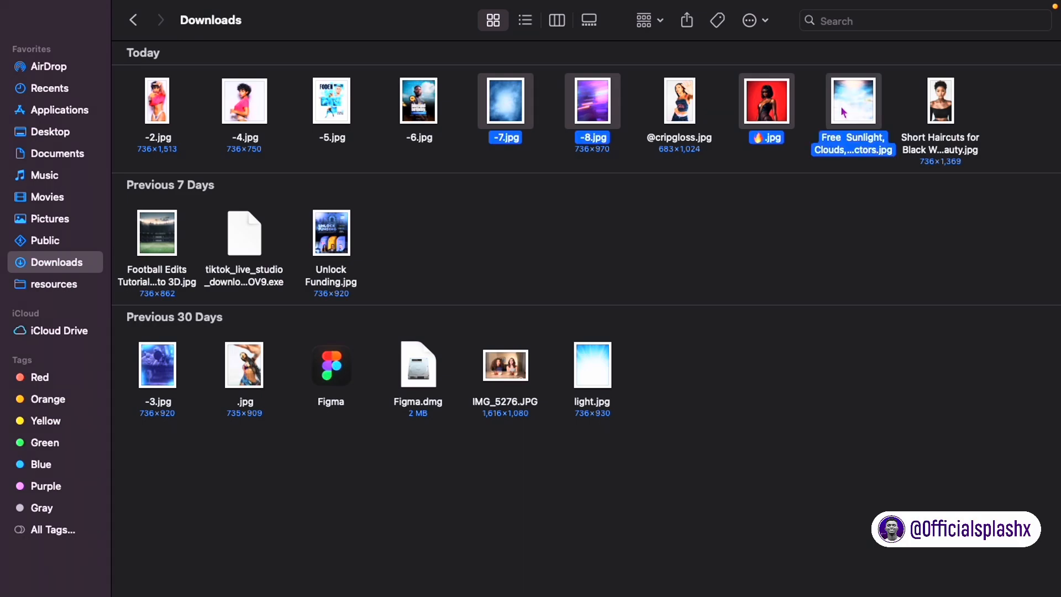
key(ctrl+Left)
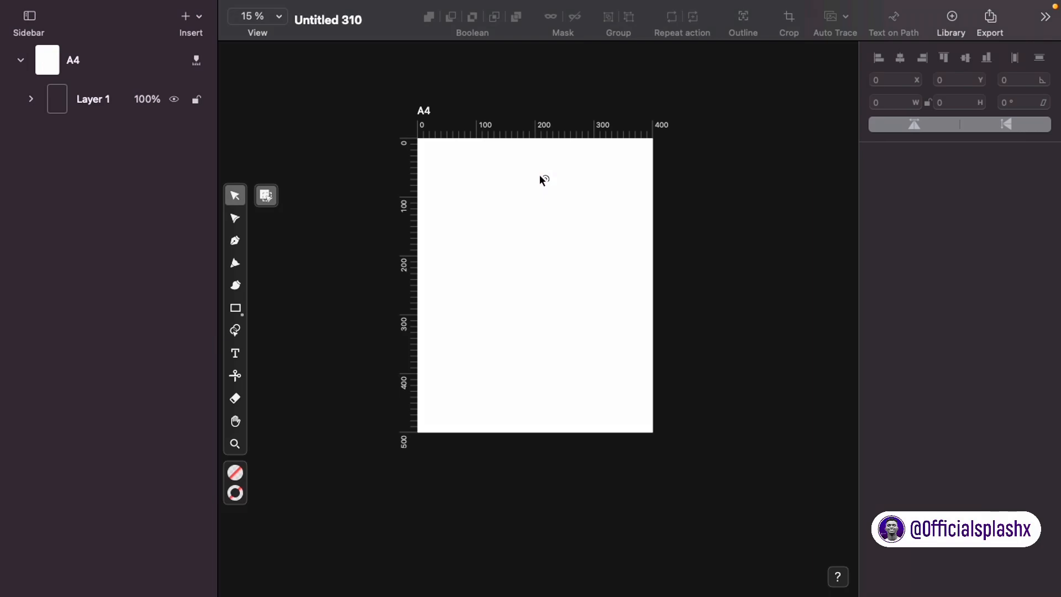
key(super+v)
Step: Park the purple, cloud and blue images beside the page and place the red portrait on the A4 artboard
click(623, 289)
drag(558, 239, 781, 207)
drag(521, 285, 730, 403)
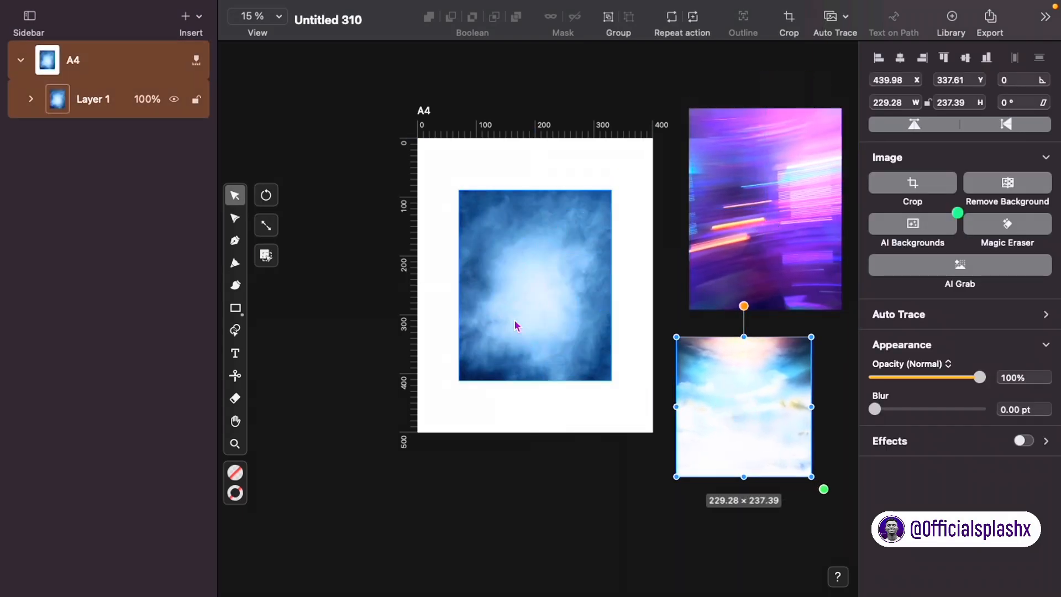
drag(516, 326, 298, 237)
drag(457, 308, 219, 403)
click(543, 390)
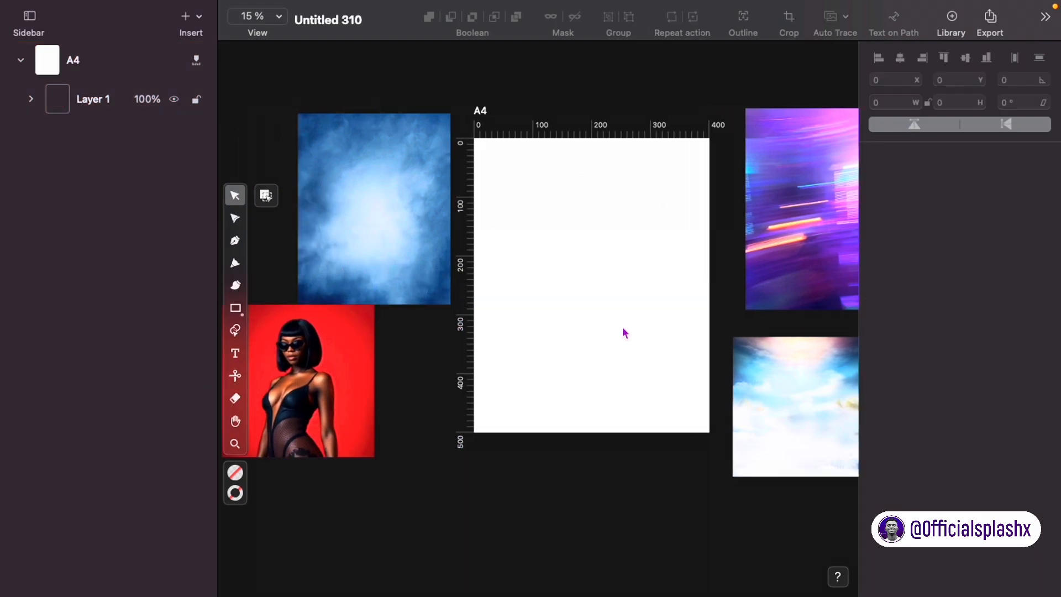
scroll(624, 333, right, 2)
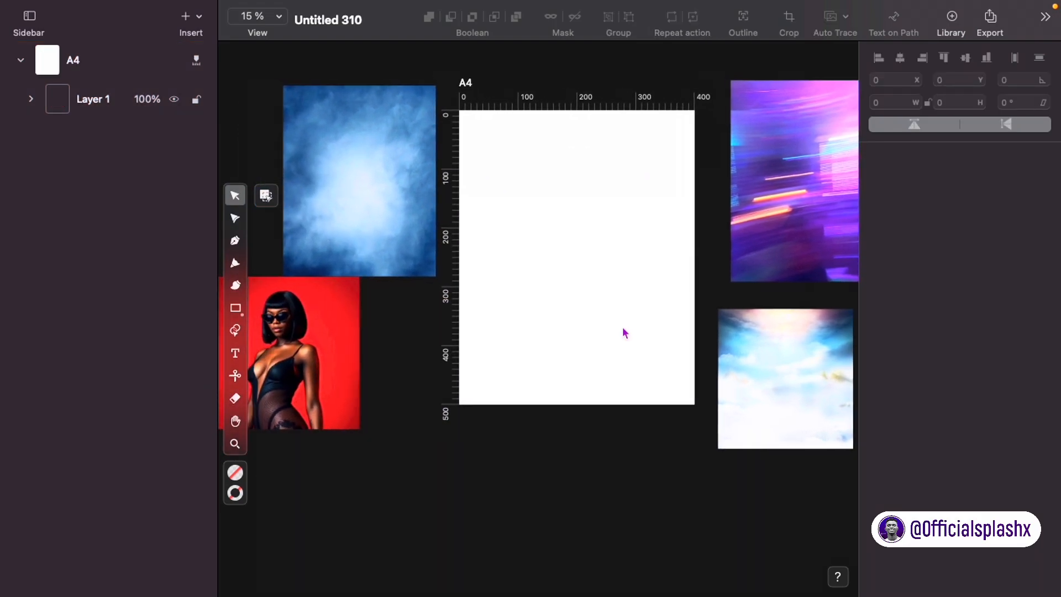
drag(314, 340, 567, 243)
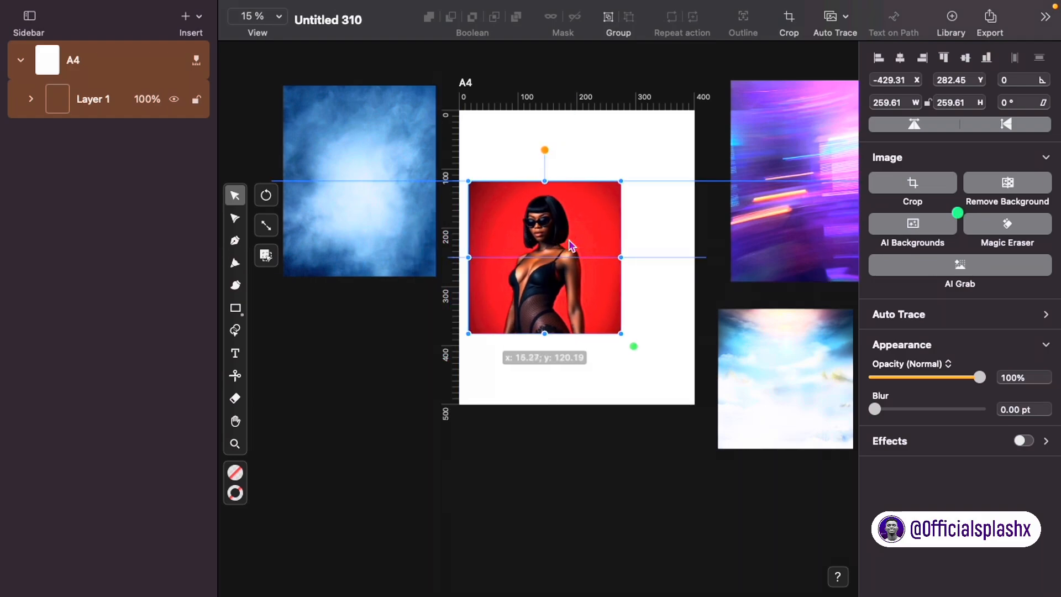
Step: Turn Wi-Fi off from the menu bar and deselect the portrait
click(867, 10)
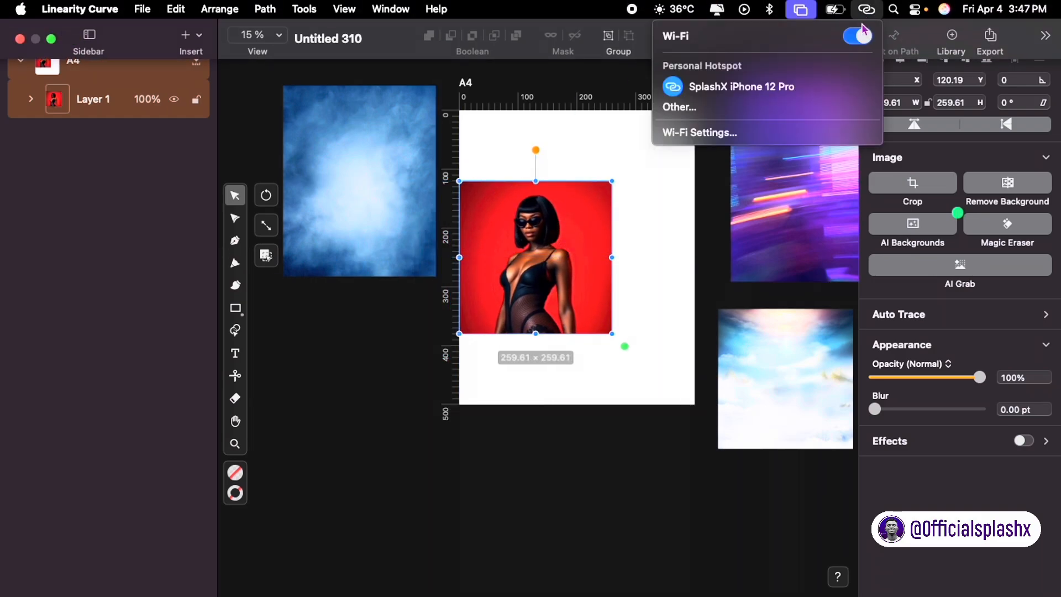
click(860, 36)
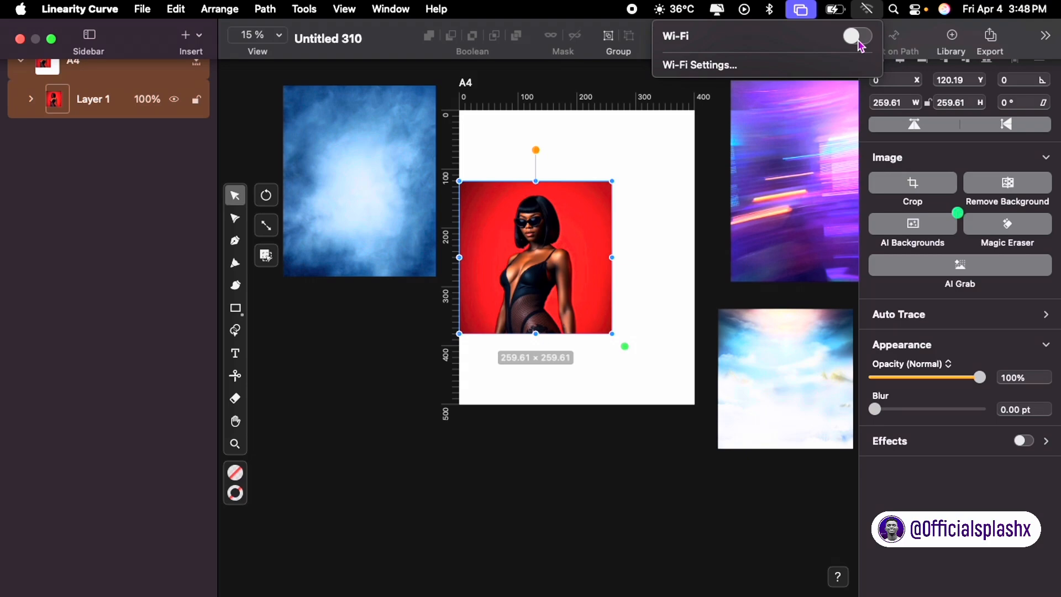
click(636, 146)
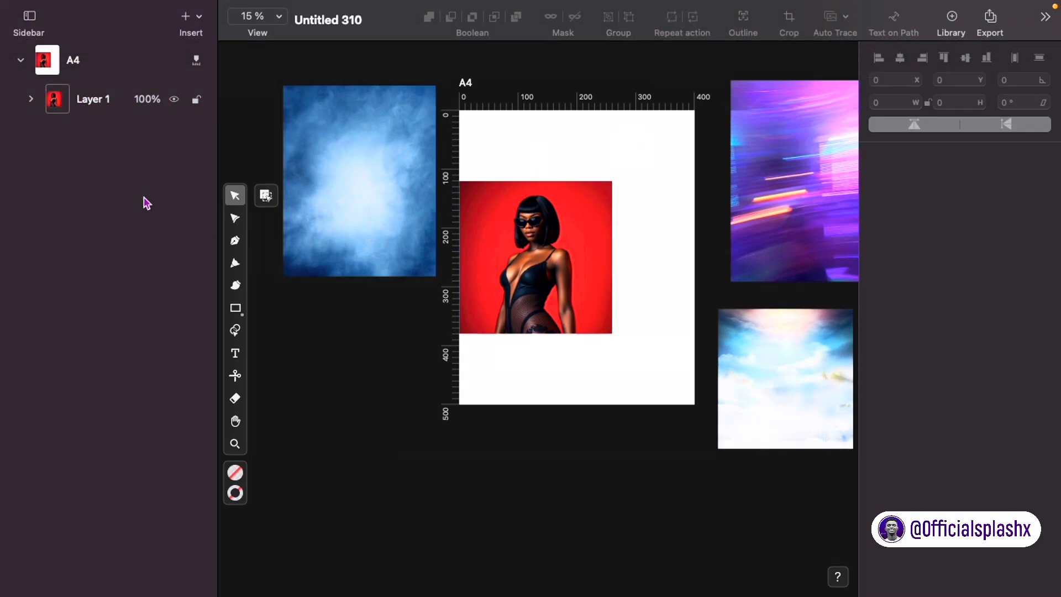
key(p)
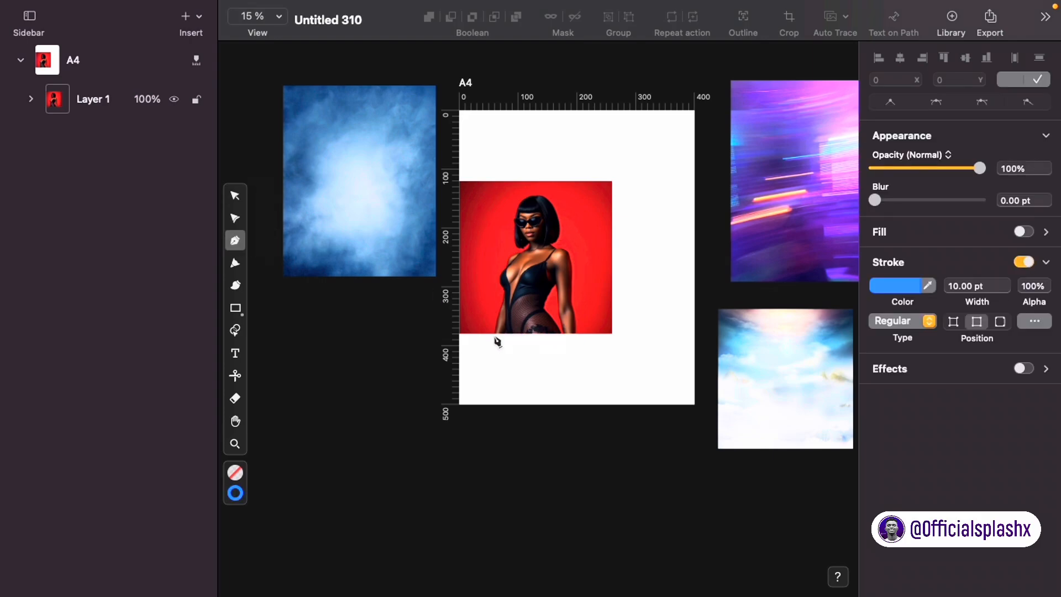
click(495, 333)
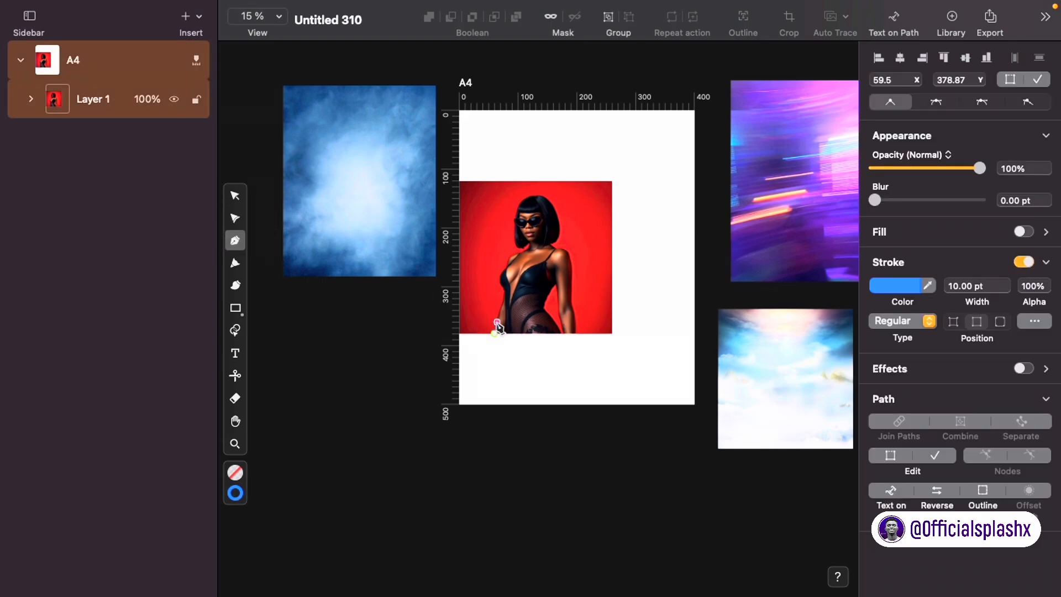
click(498, 309)
click(506, 295)
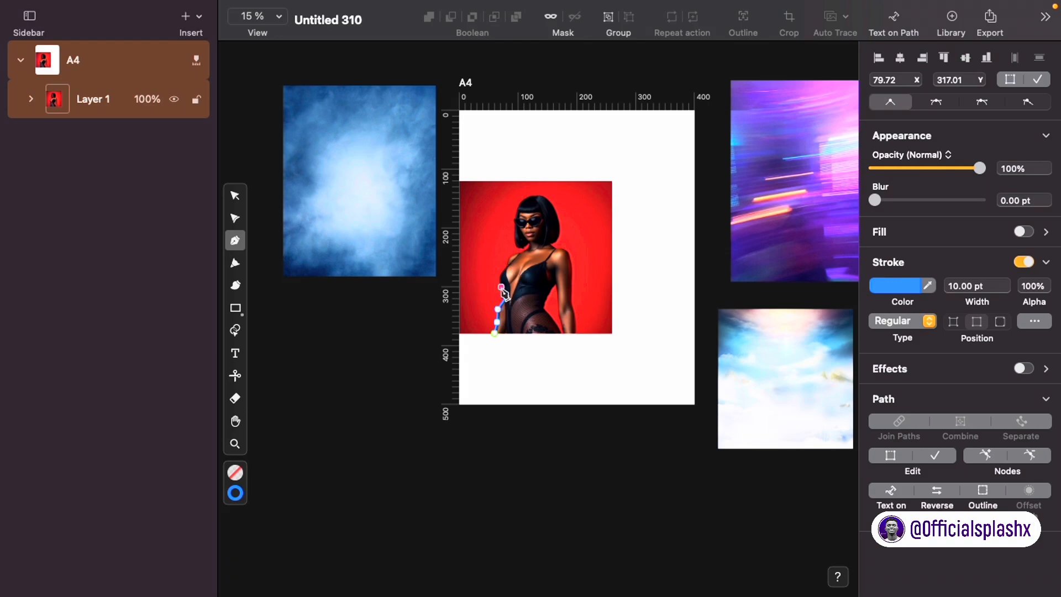
click(501, 278)
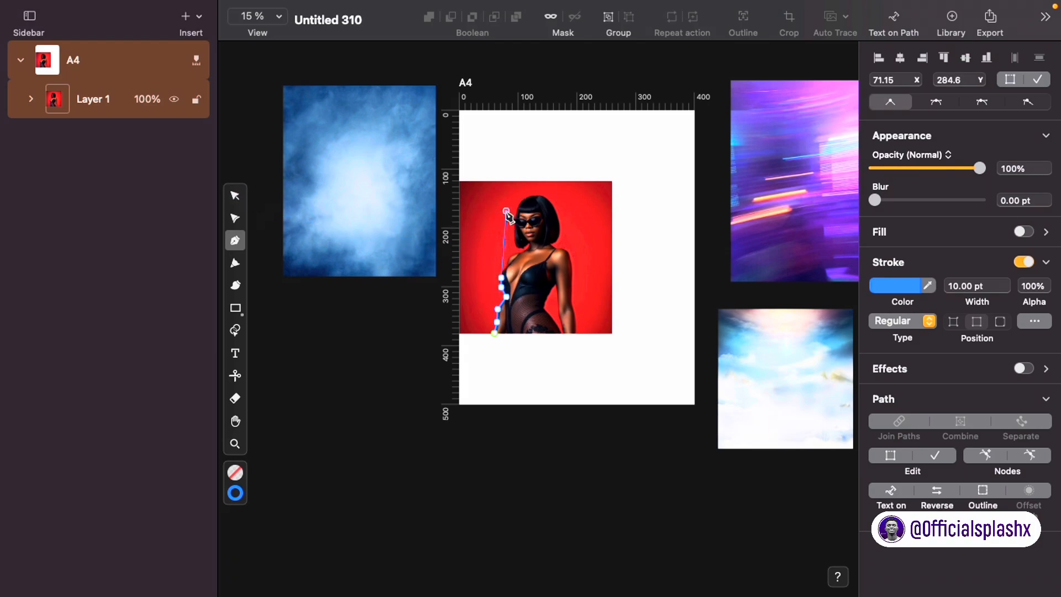
click(494, 335)
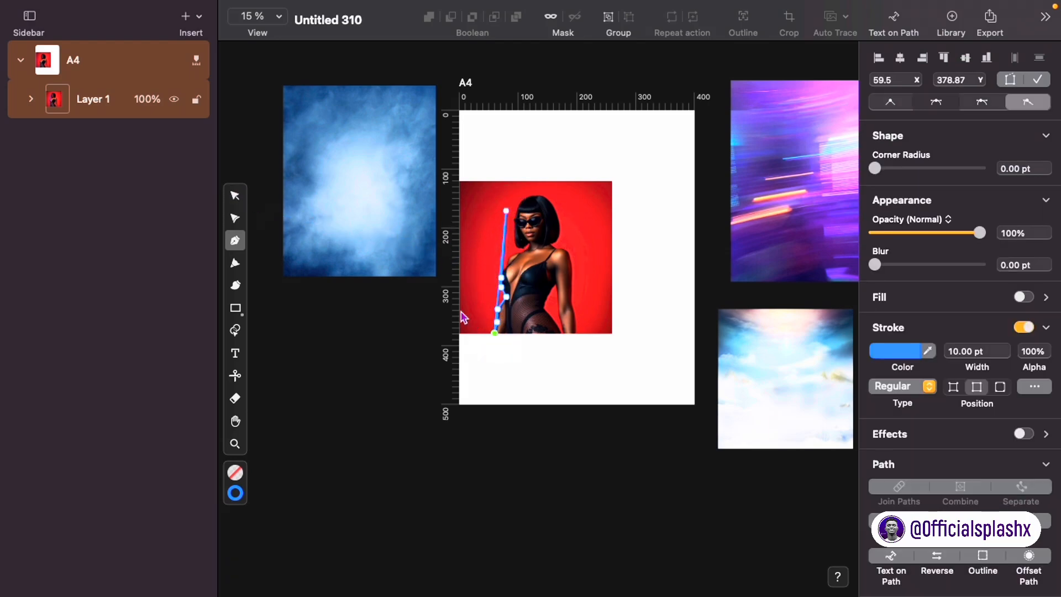
click(235, 195)
key(BackSpace)
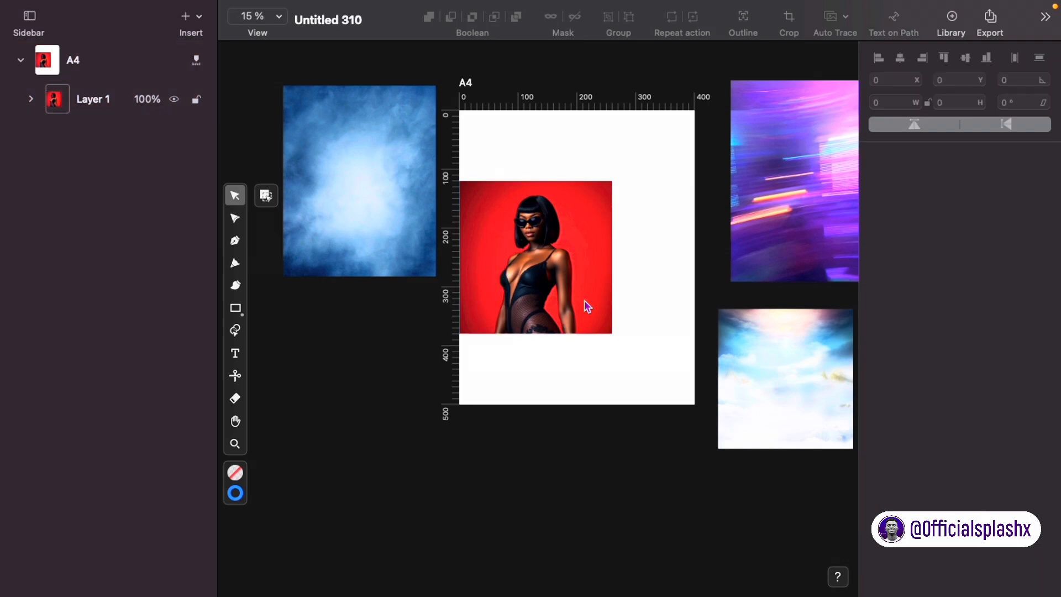
click(588, 307)
Step: Shift the portrait right and remove its red background with Remove Background
drag(524, 265, 564, 267)
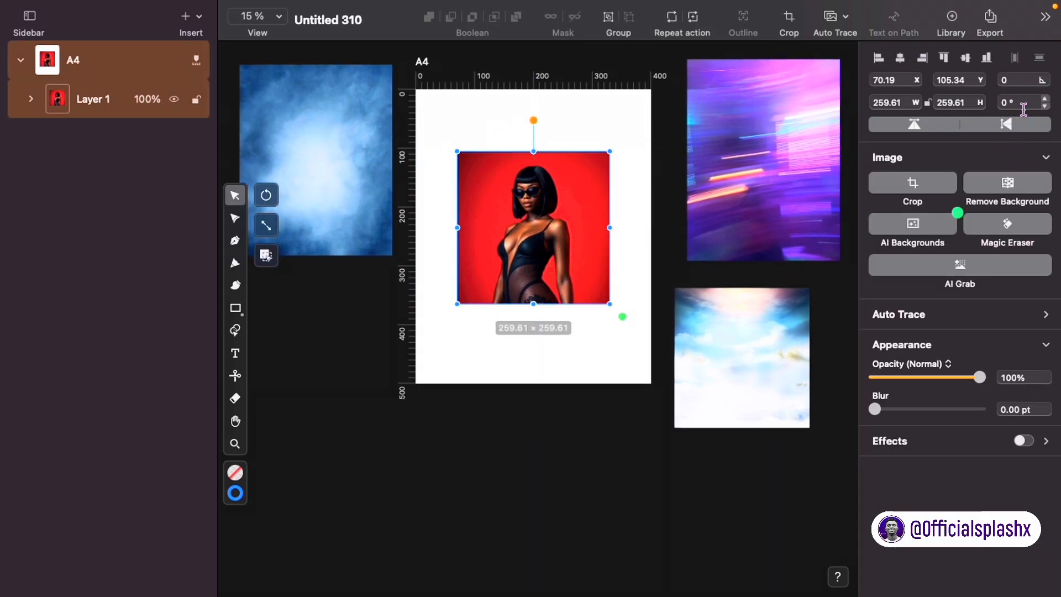
click(1019, 188)
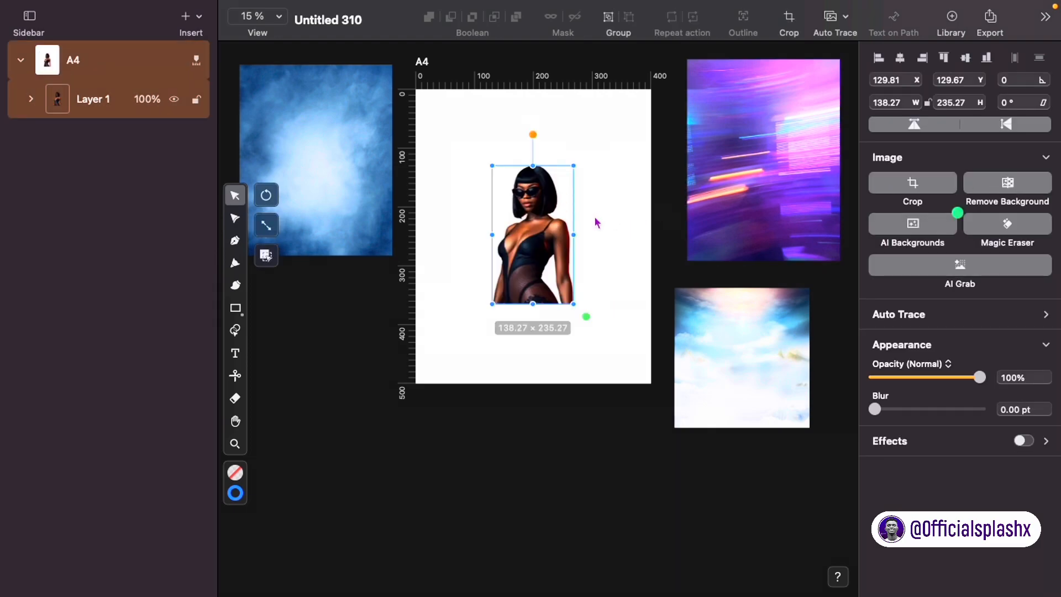
key(super+z)
key(super+shift+z)
key(super+z)
key(super+shift+z)
Step: Enlarge the cut-out model to 241.87 × 411.55 so it stands at the page bottom
drag(523, 263, 515, 220)
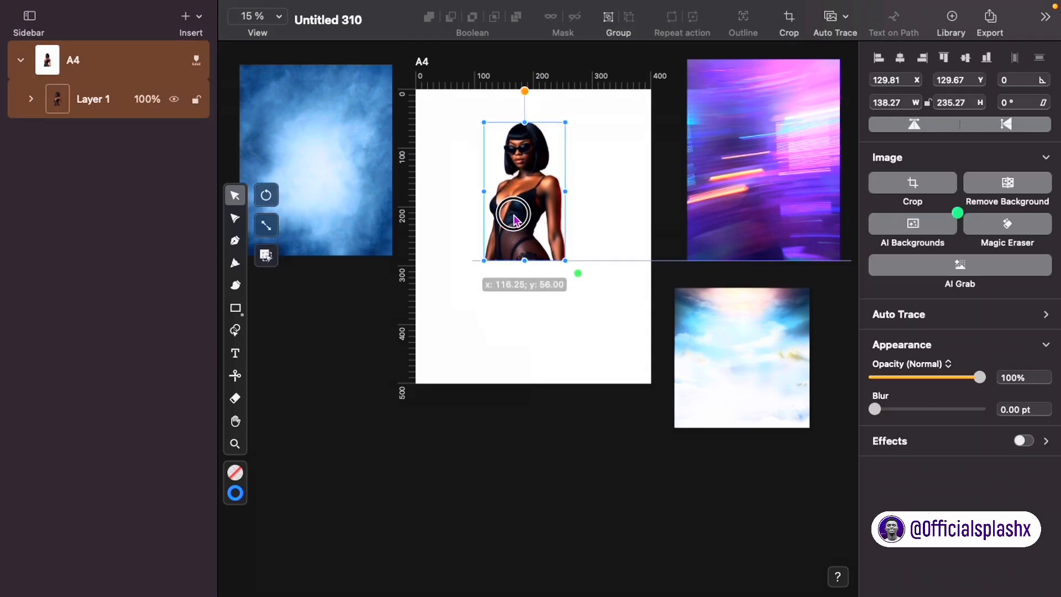
drag(577, 278, 573, 313)
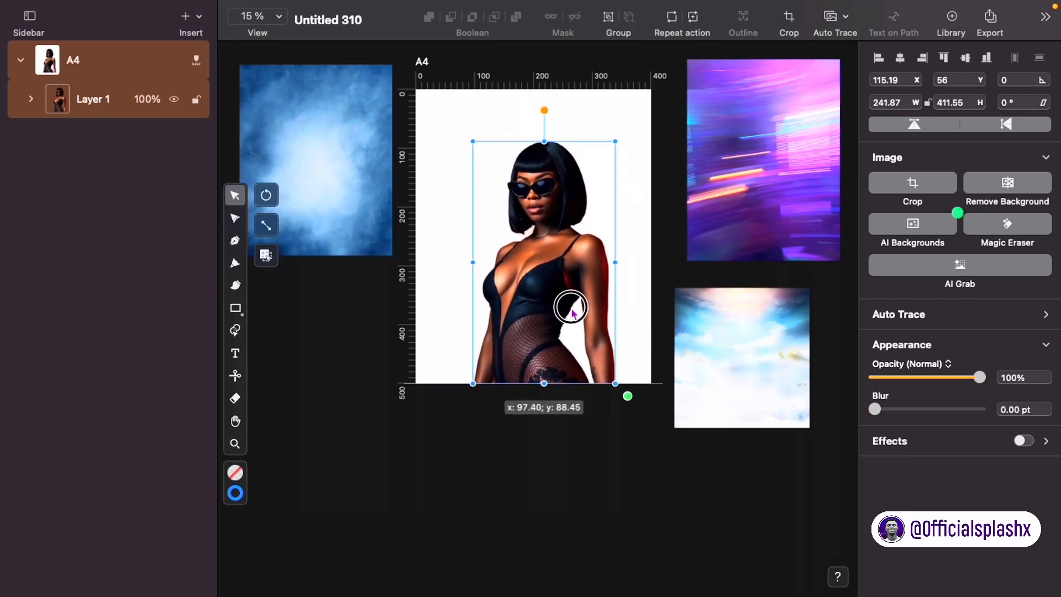
click(628, 312)
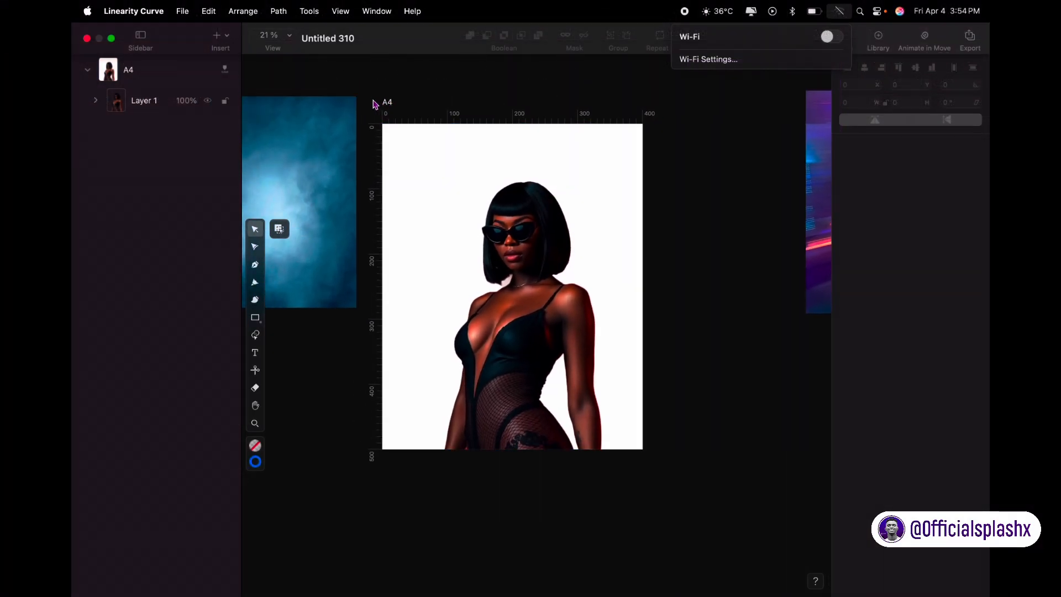
Step: Nudge the A4 artboard slightly up and to the right
click(398, 103)
drag(399, 102, 402, 101)
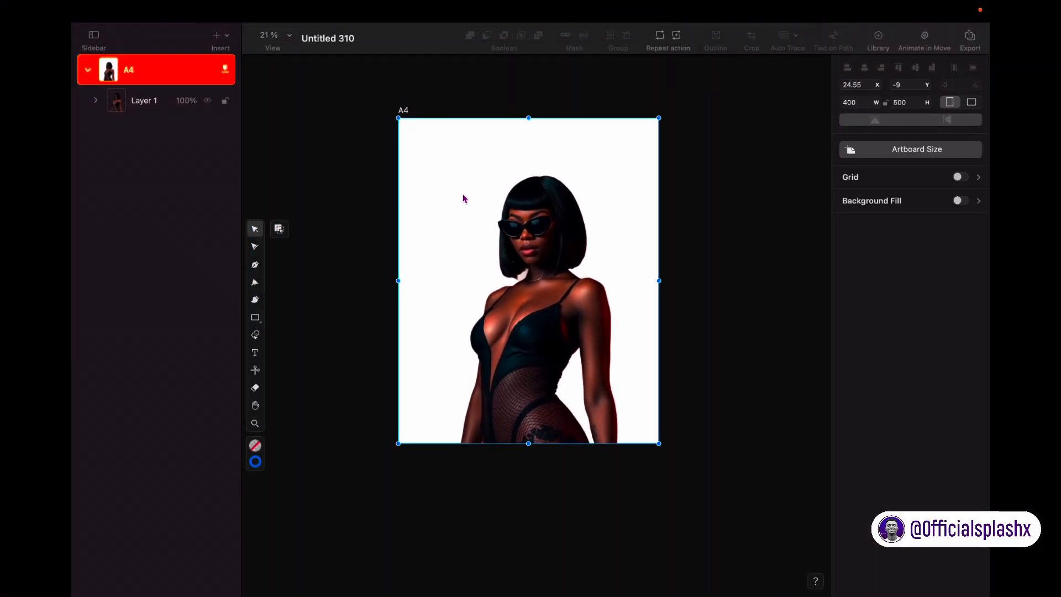
click(756, 332)
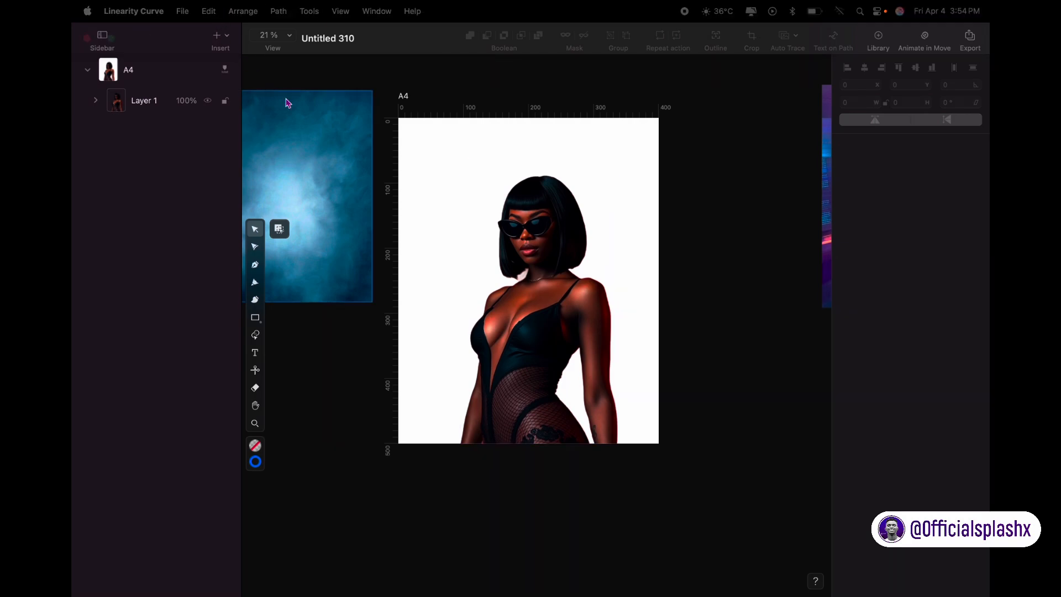
right_click(566, 217)
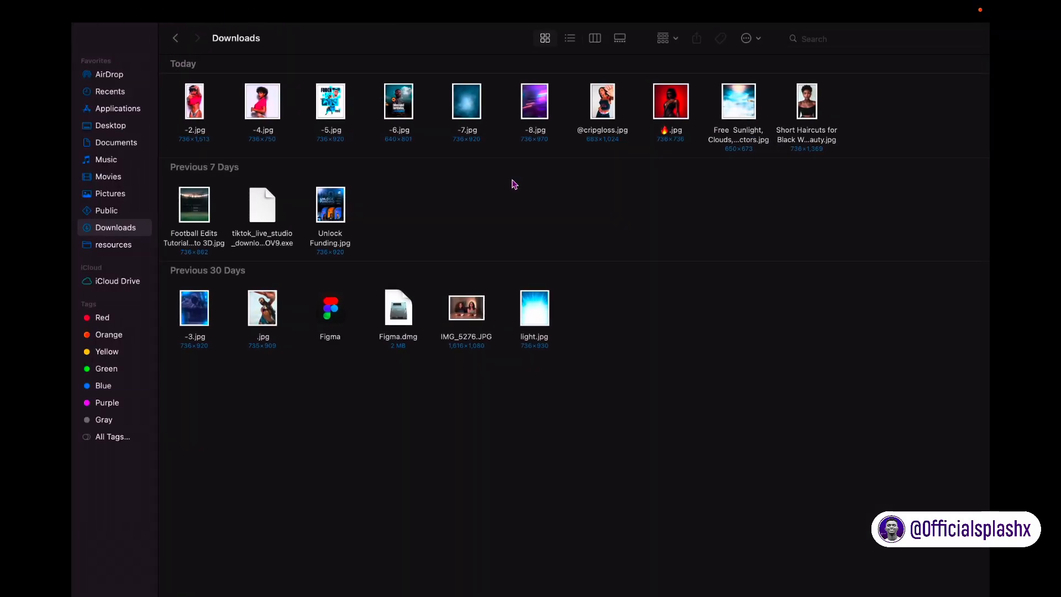
Step: Copy the -6.jpg birthday flyer from Finder and paste it into the design
click(416, 108)
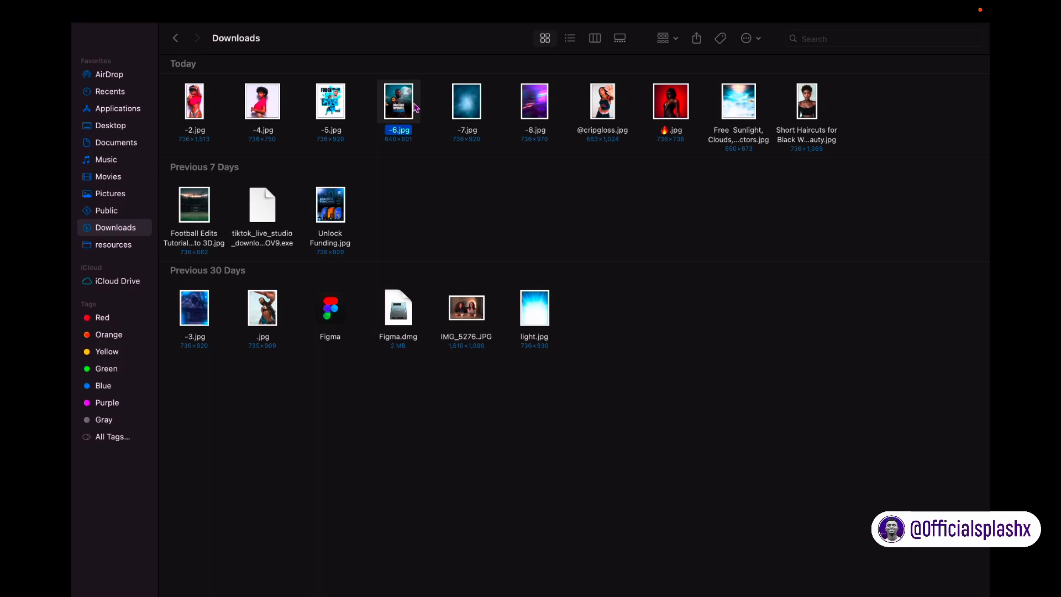
key(ctrl+Left)
click(441, 200)
key(super+v)
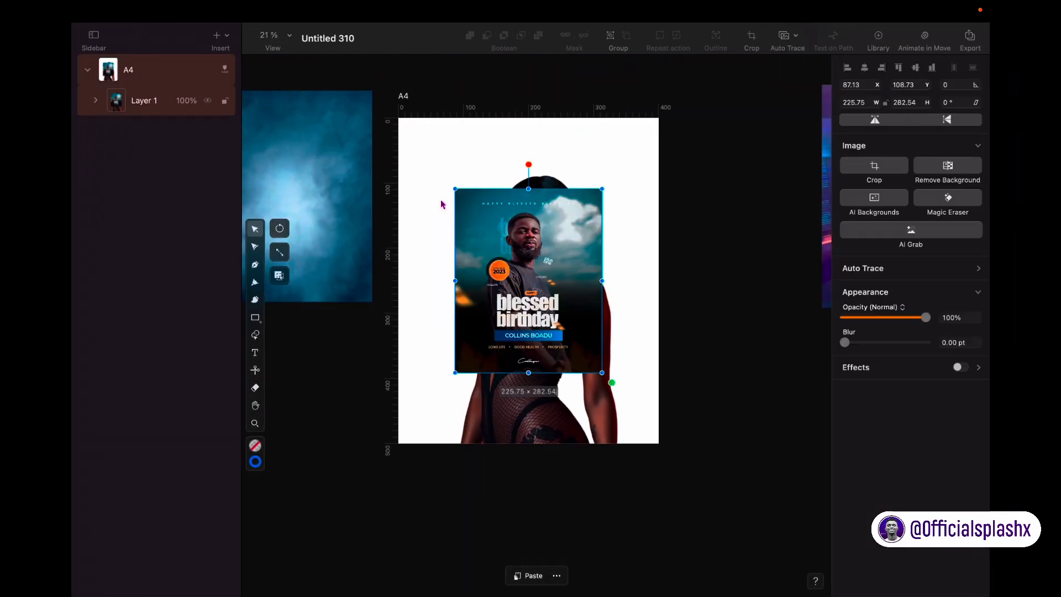
scroll(391, 259, down, 3)
Step: Scale the flyer to 399.5 × 500 and park it left of the A4 page as a reference
drag(385, 246, 696, 469)
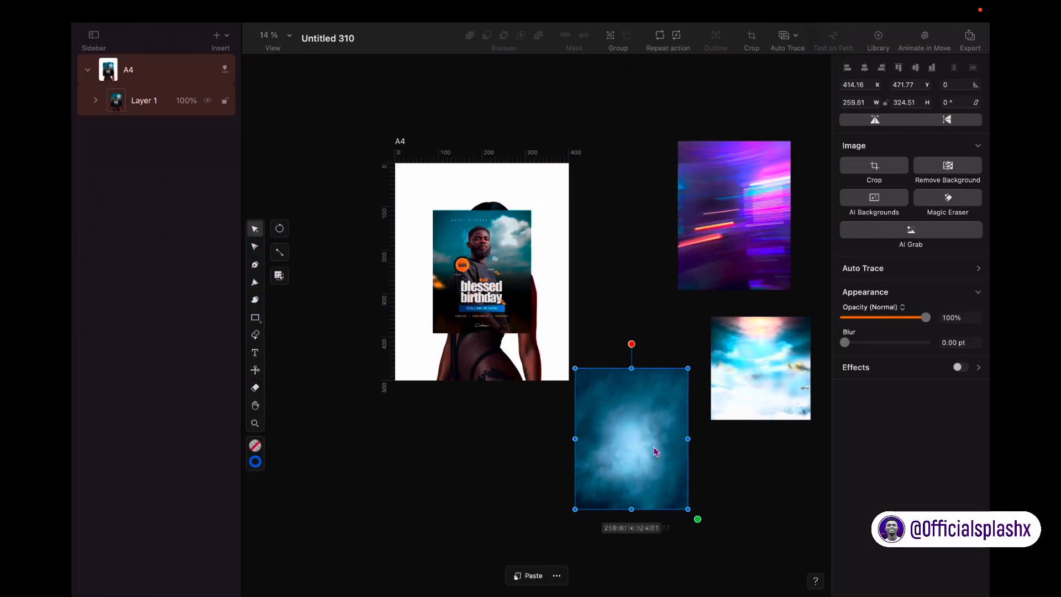
click(507, 311)
drag(506, 310, 552, 391)
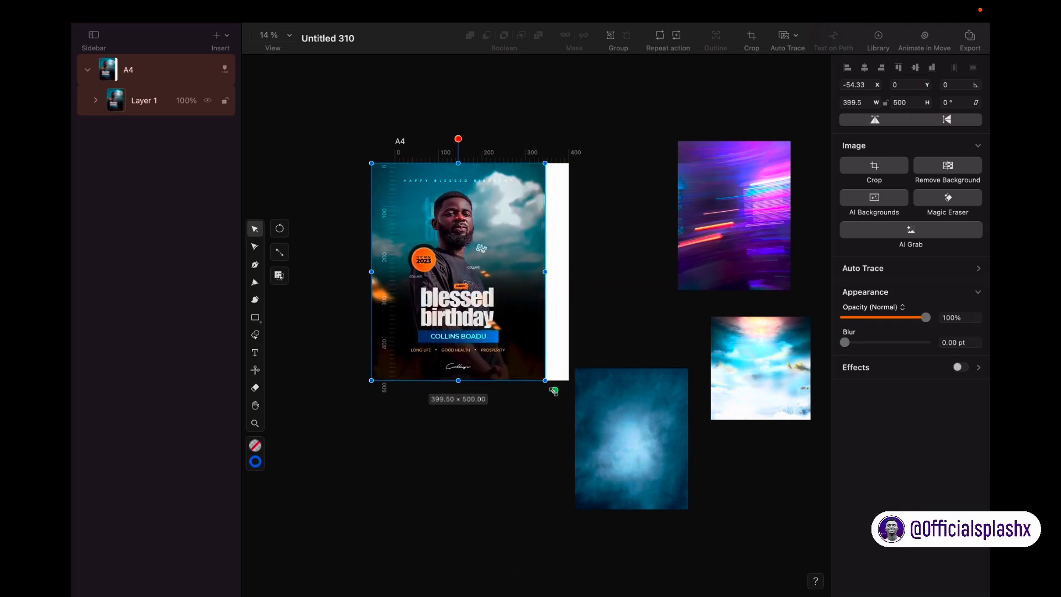
drag(499, 303, 345, 306)
click(393, 382)
scroll(393, 383, left, 1)
scroll(395, 385, left, 3)
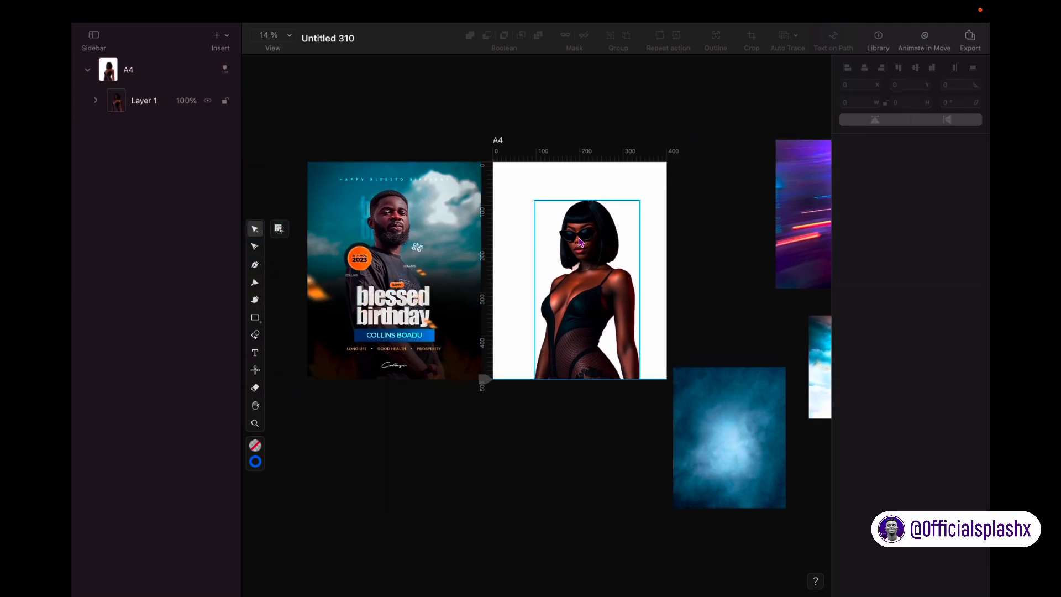
Step: Move the sunlit cloud image to the artboard's top-left corner and stretch it to full page width
scroll(581, 242, right, 3)
click(793, 353)
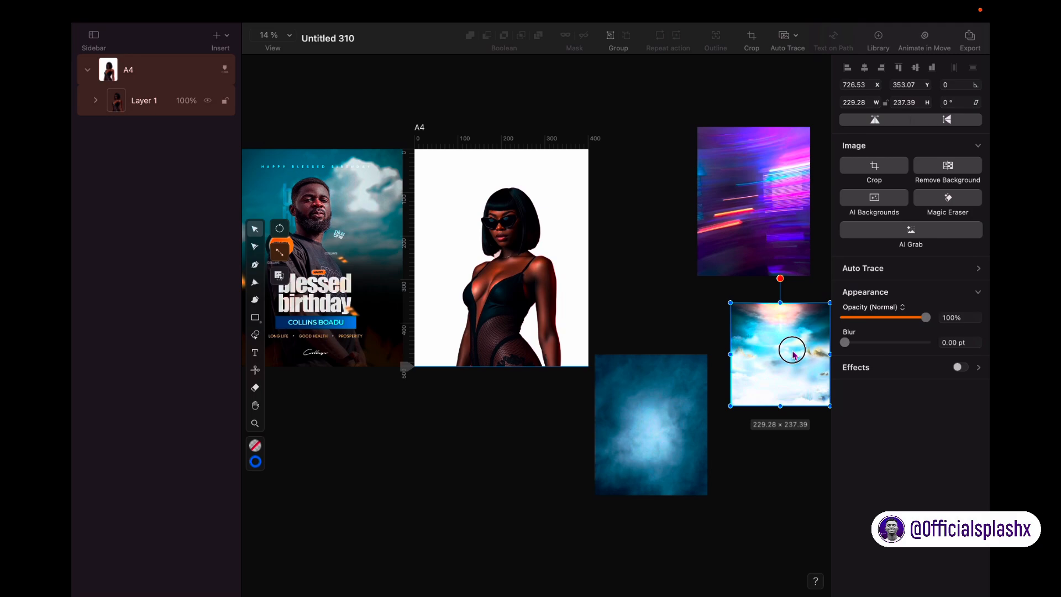
drag(792, 353, 475, 207)
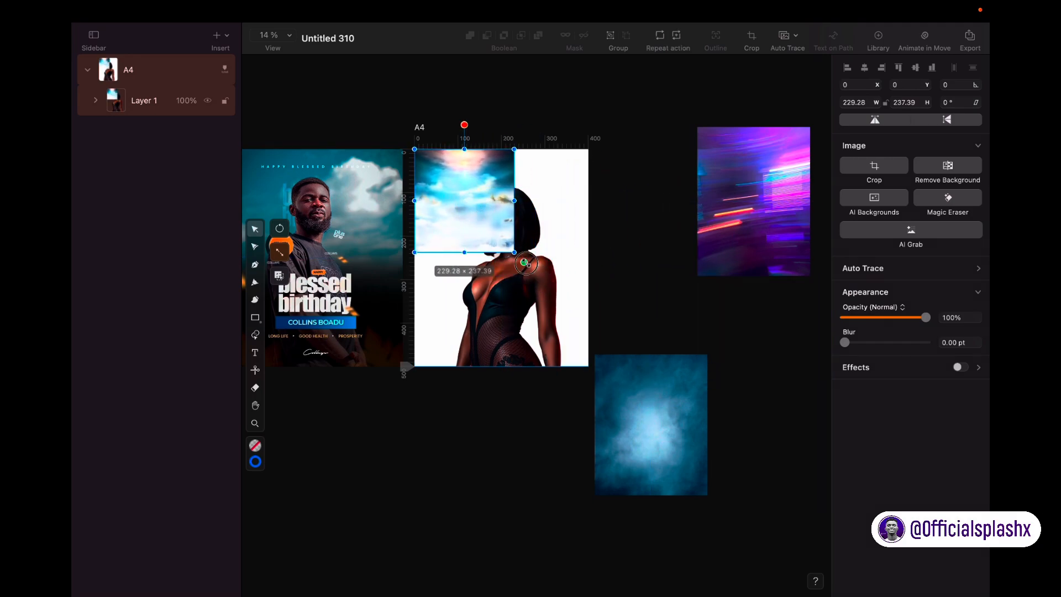
drag(526, 263, 598, 308)
click(556, 400)
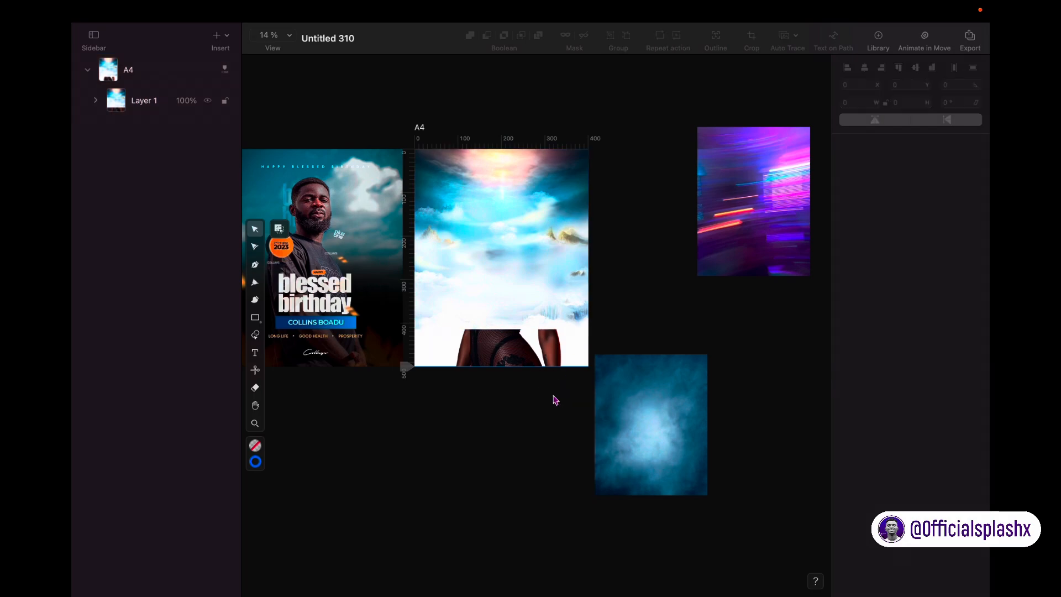
click(424, 124)
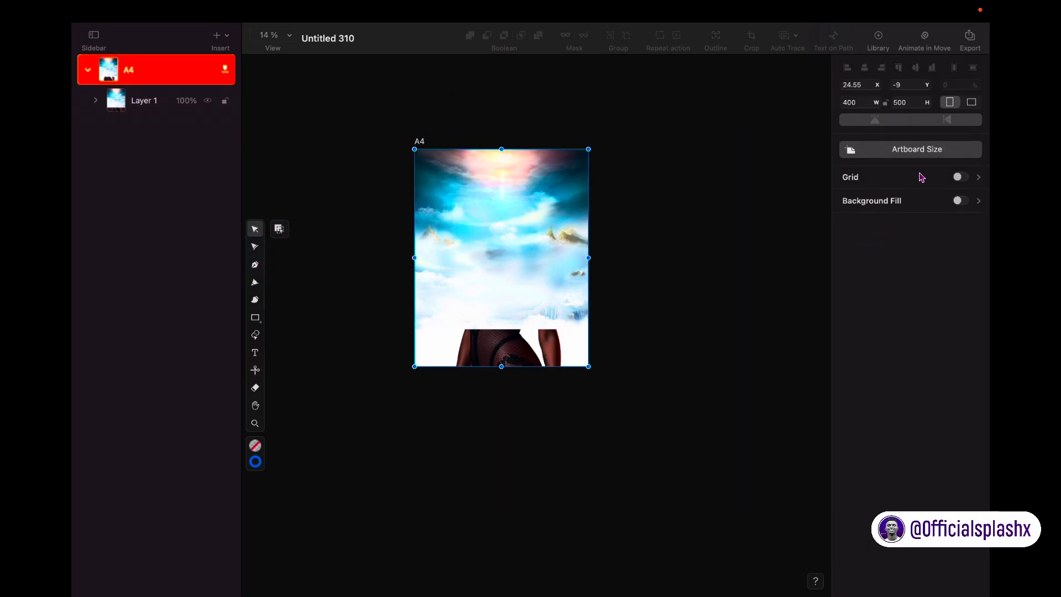
Step: Turn on the artboard's black background fill and bring the model cutout in front of the sky
click(960, 202)
click(737, 349)
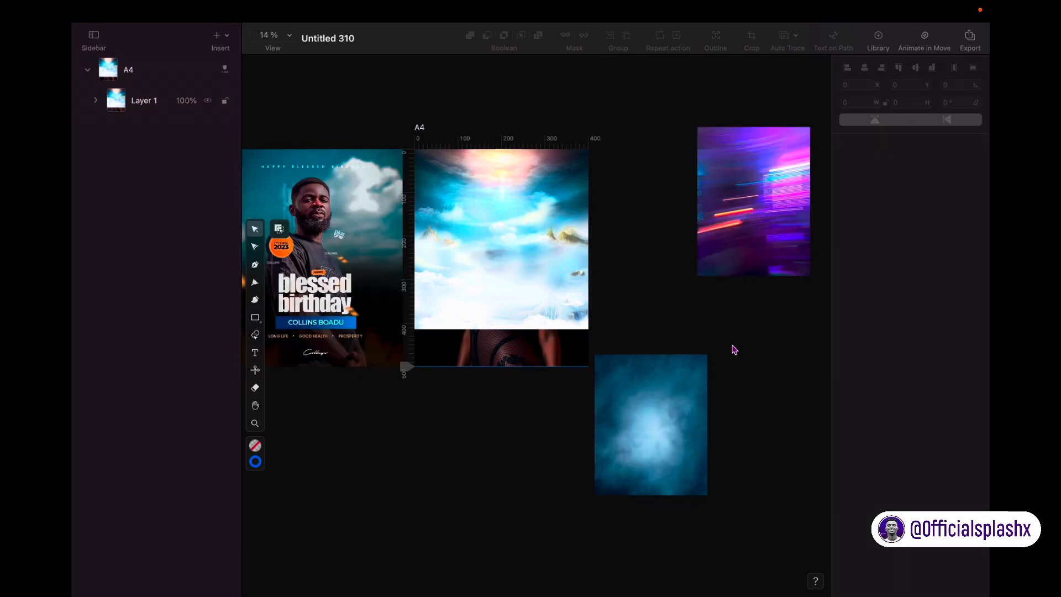
click(497, 362)
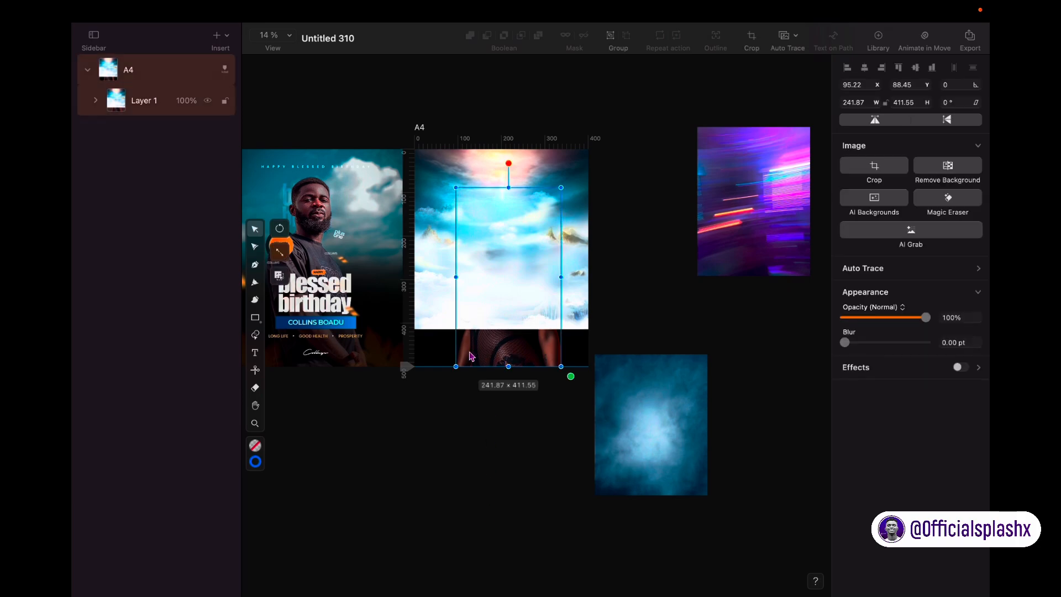
right_click(501, 355)
mouse_move(556, 585)
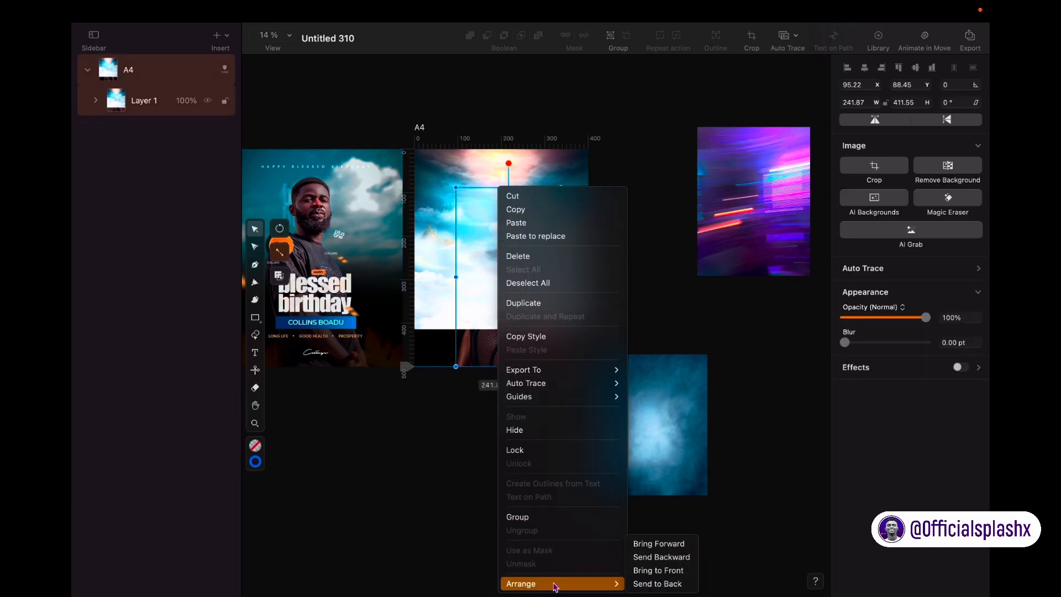
click(661, 577)
click(462, 462)
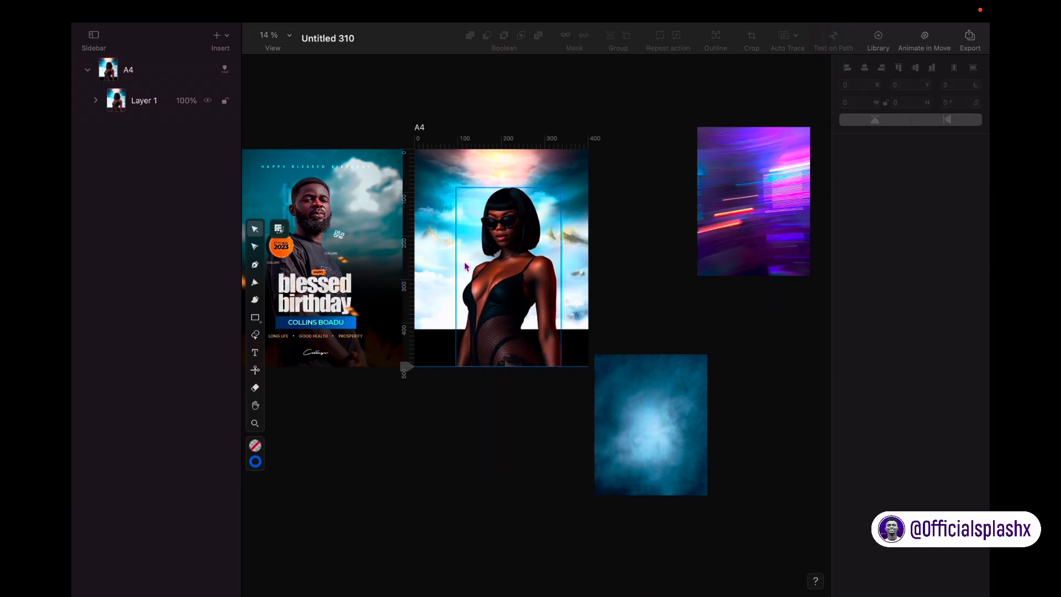
Step: Move the horizontal guide to the artboard's top edge and shift the A4 artboard right
scroll(428, 289, left, 5)
scroll(427, 289, down, 2)
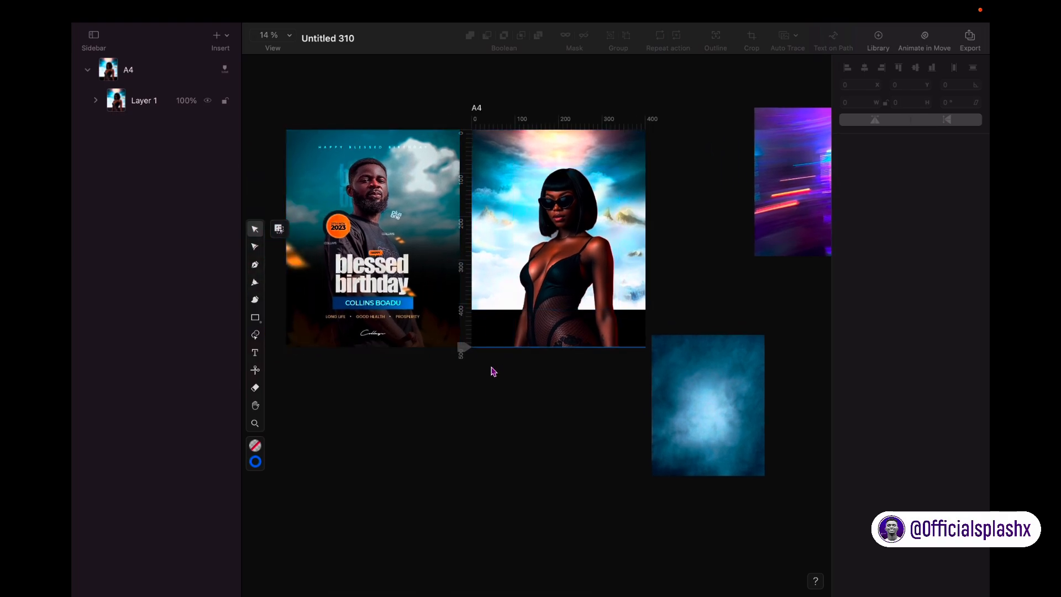
click(467, 347)
drag(466, 347, 495, 121)
click(551, 301)
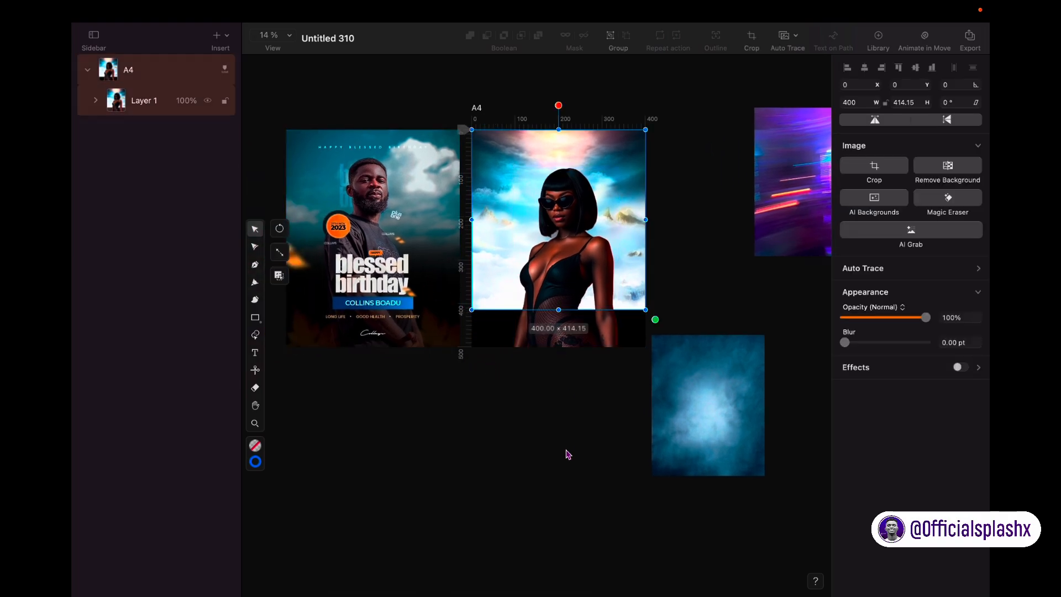
scroll(566, 451, right, 3)
scroll(566, 451, down, 2)
click(546, 450)
drag(438, 90, 465, 94)
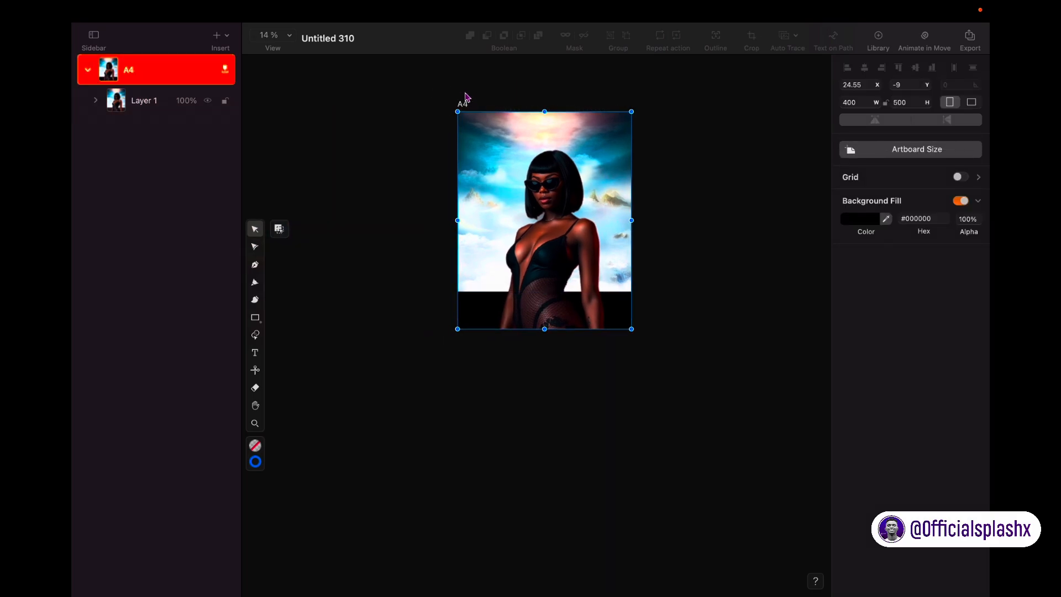
Step: Slide the birthday reference flyer further left of the artboard
scroll(476, 429, right, 2)
scroll(476, 429, down, 1)
click(351, 287)
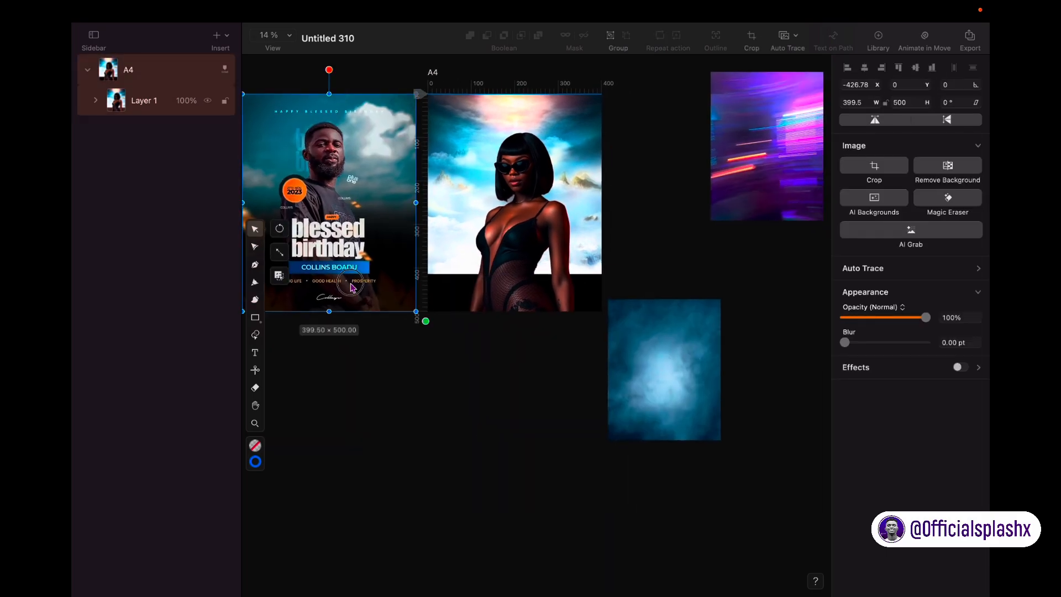
drag(352, 287, 308, 288)
click(441, 421)
scroll(440, 422, right, 2)
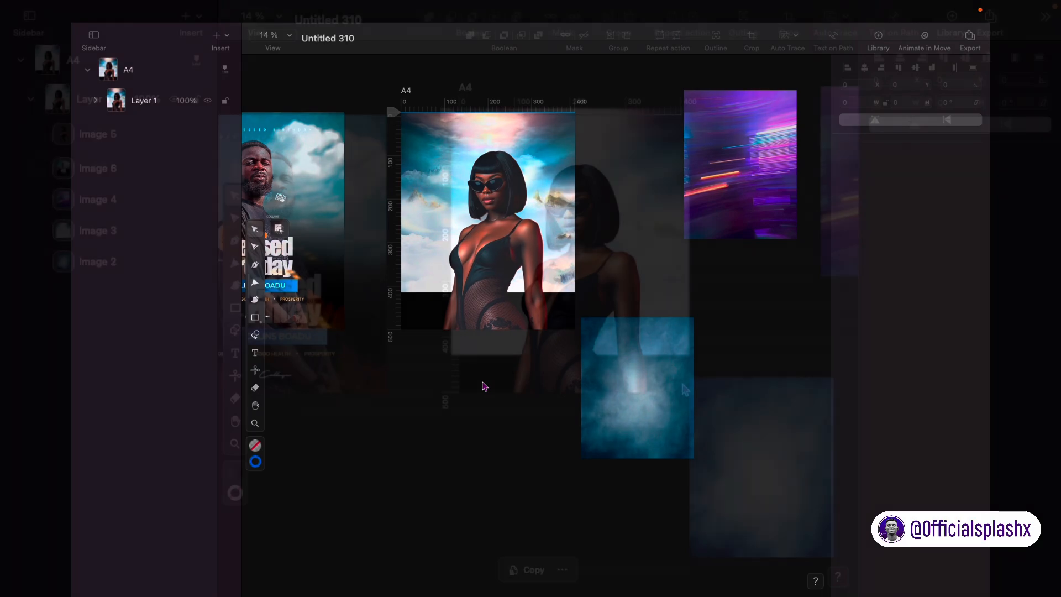
click(700, 250)
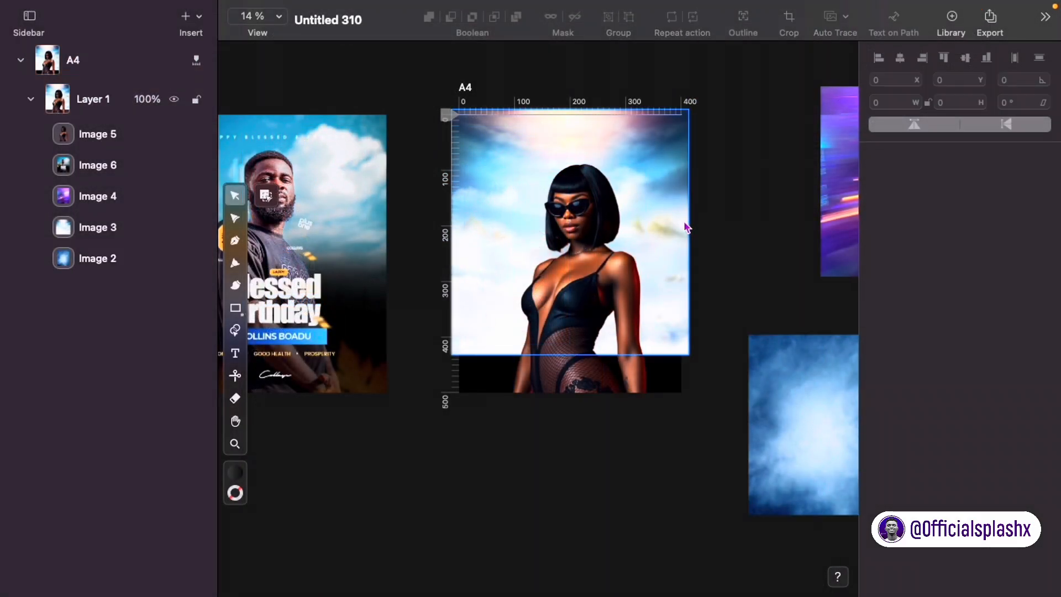
Step: Draw a 518.16 × 391.13 rectangle over the lower half and run its black gradient vertically
click(231, 311)
drag(444, 311, 732, 528)
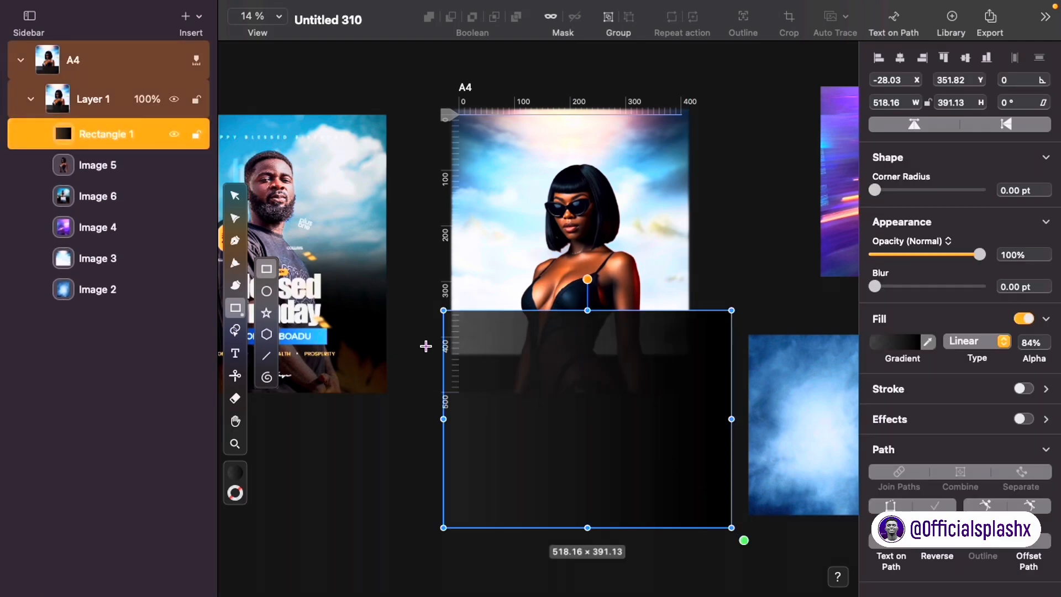
click(235, 195)
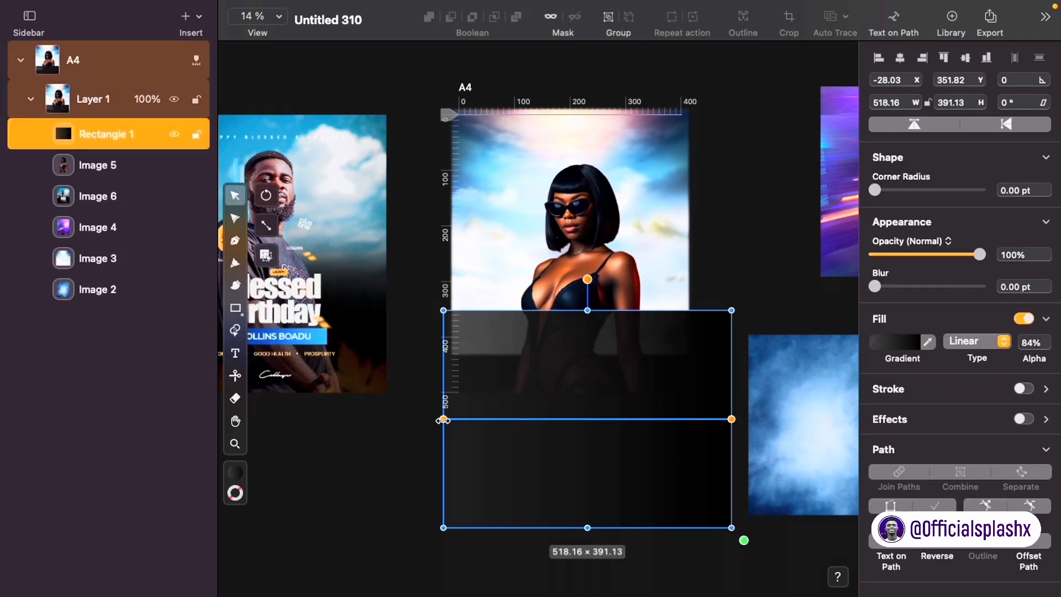
drag(444, 420, 606, 264)
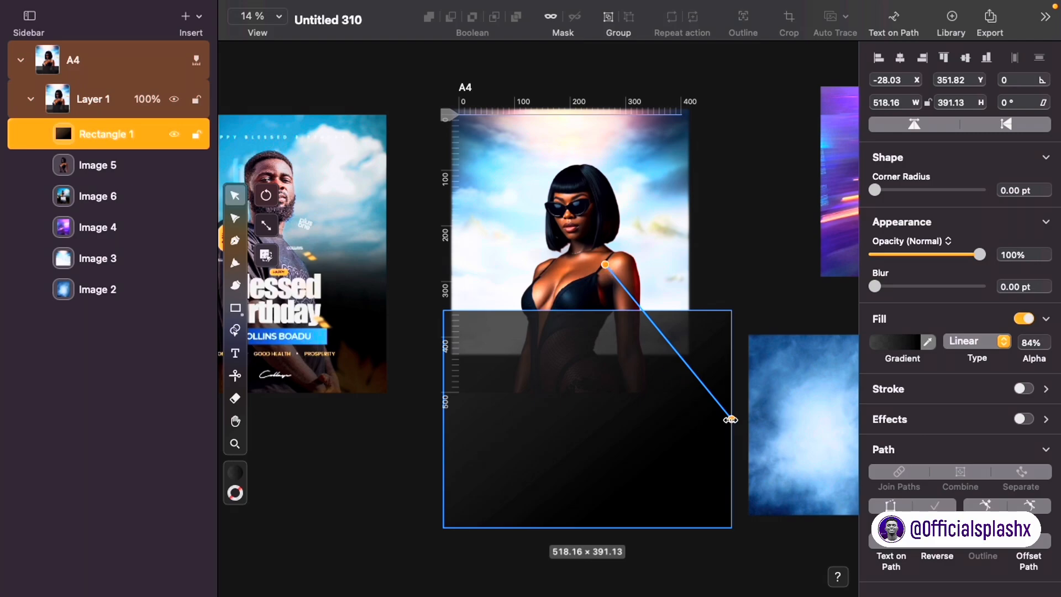
drag(731, 419, 661, 359)
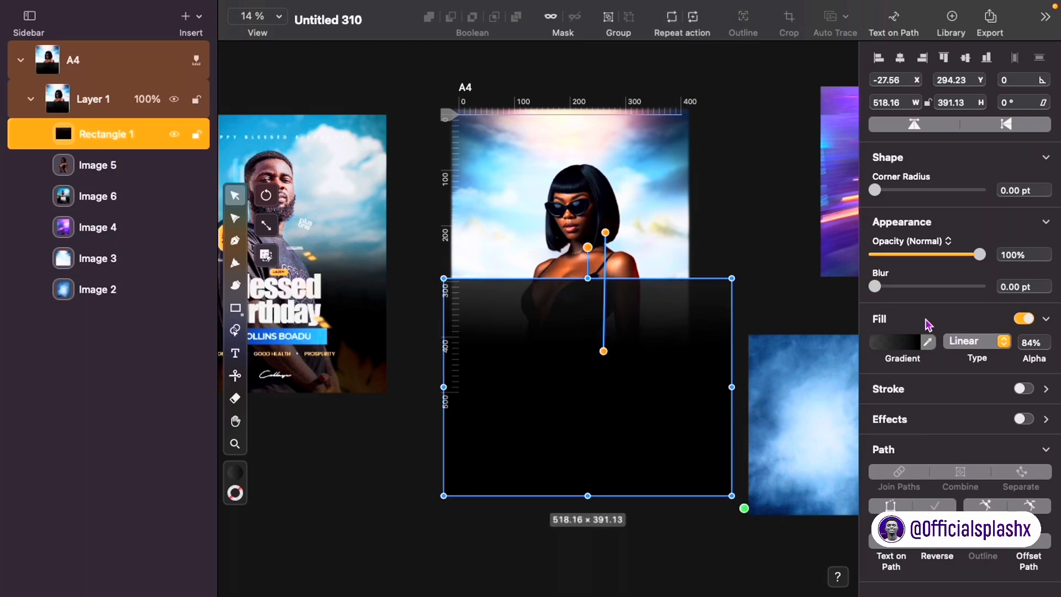
Step: Raise the gradient colour's alpha to 100% and centre the rectangle horizontally on the artboard
click(893, 350)
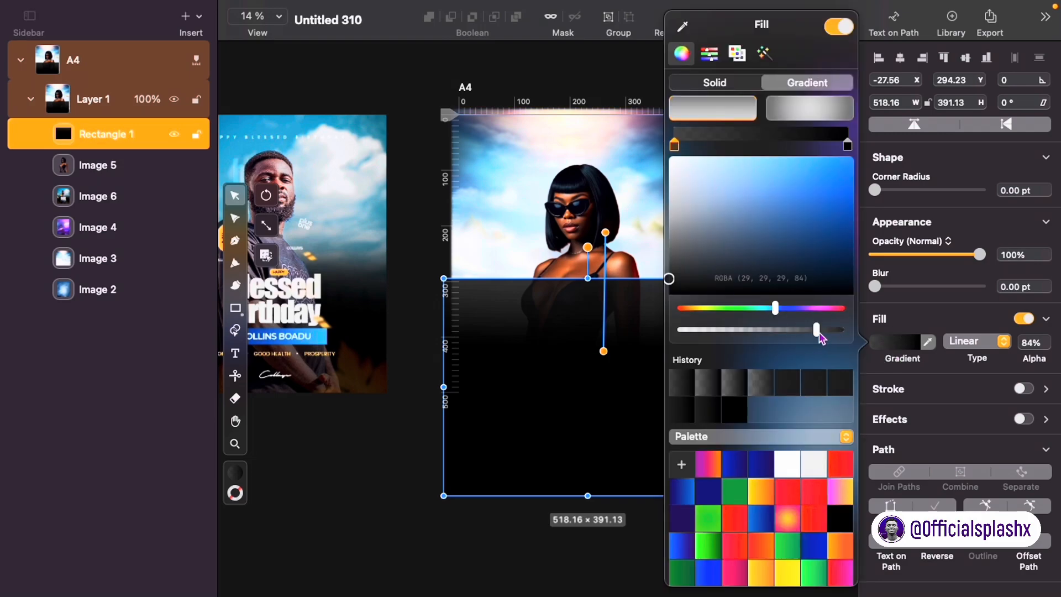
drag(819, 336, 845, 330)
scroll(519, 291, down, 3)
scroll(520, 290, right, 3)
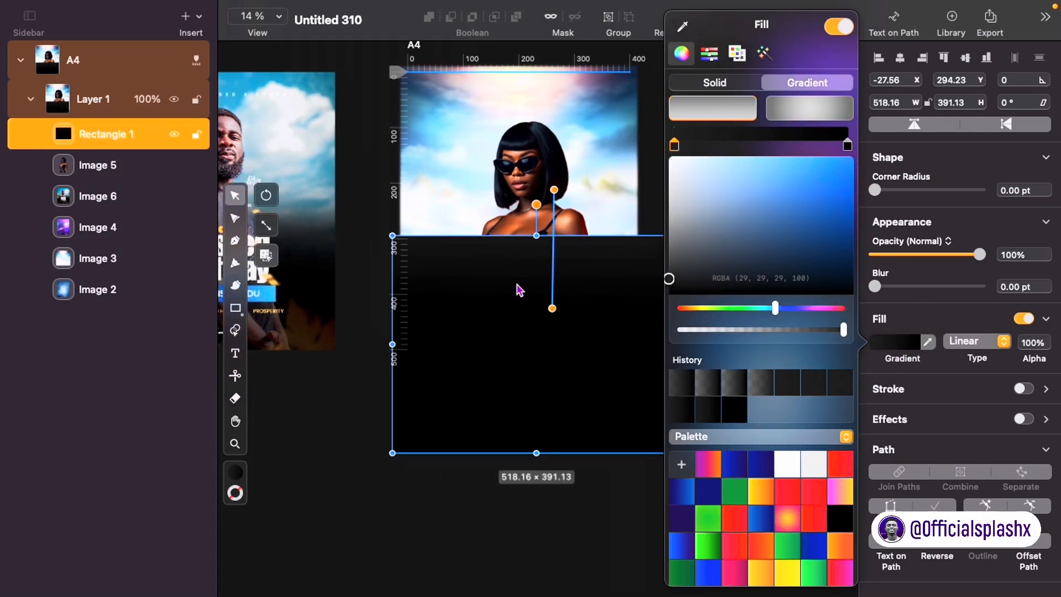
scroll(523, 330, down, 2)
click(647, 183)
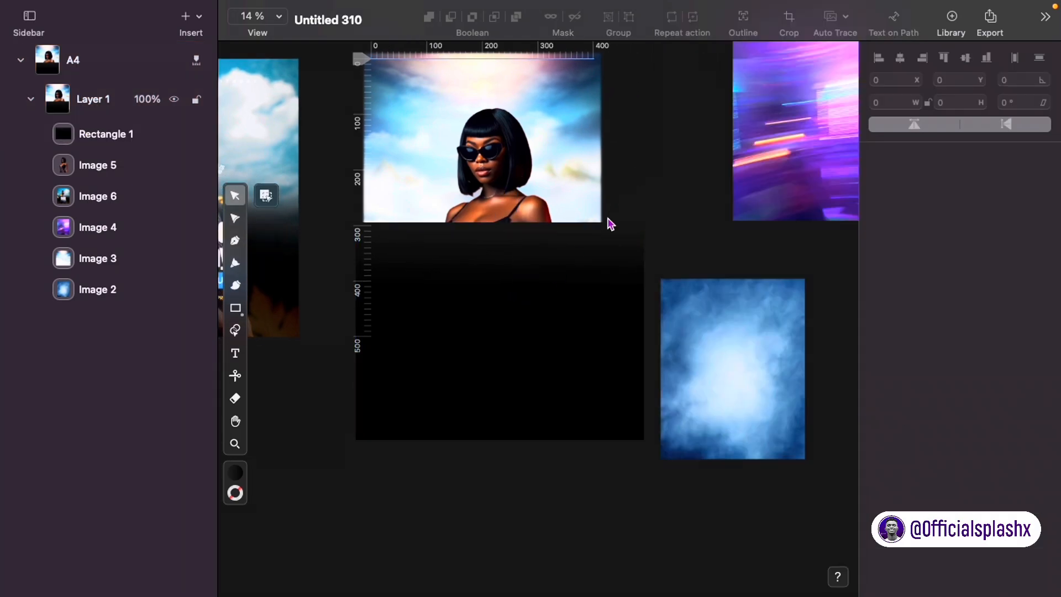
click(901, 56)
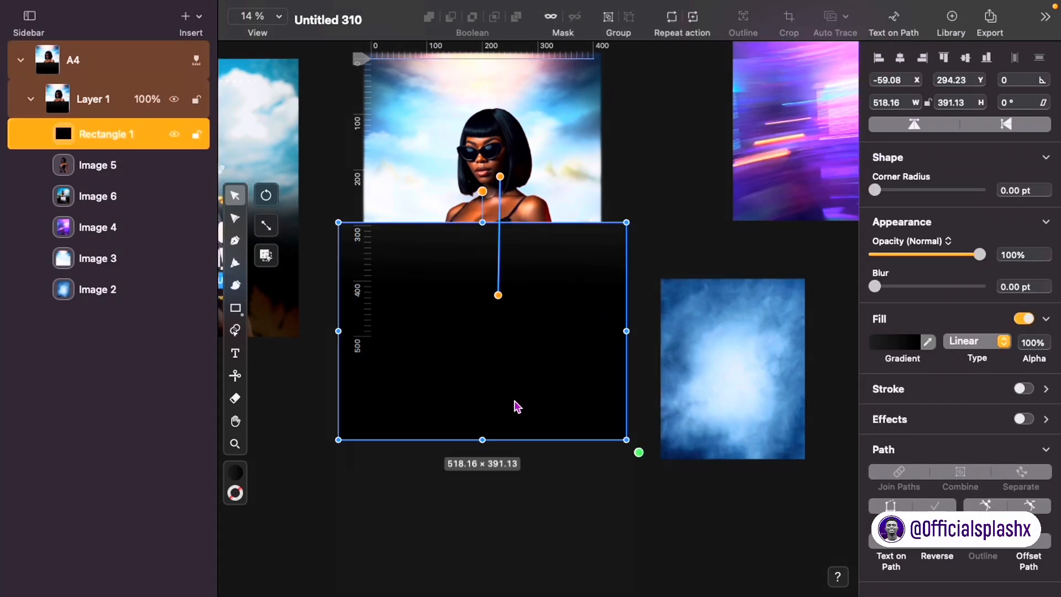
Step: Add a smooth node to the rectangle's top edge, pull it down into an arc, and lower the shape about 35 px
double_click(486, 383)
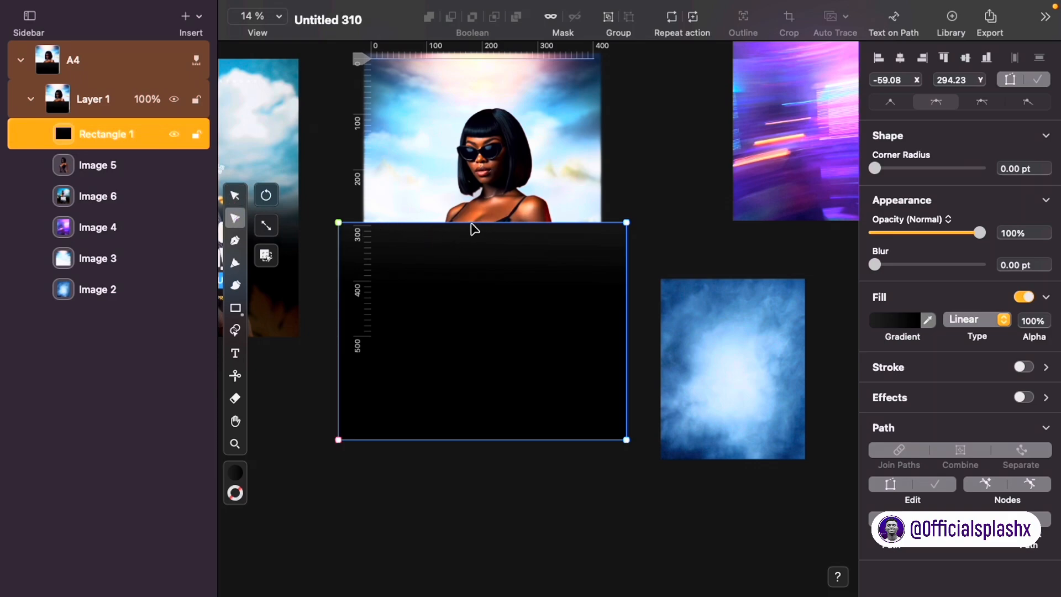
click(234, 218)
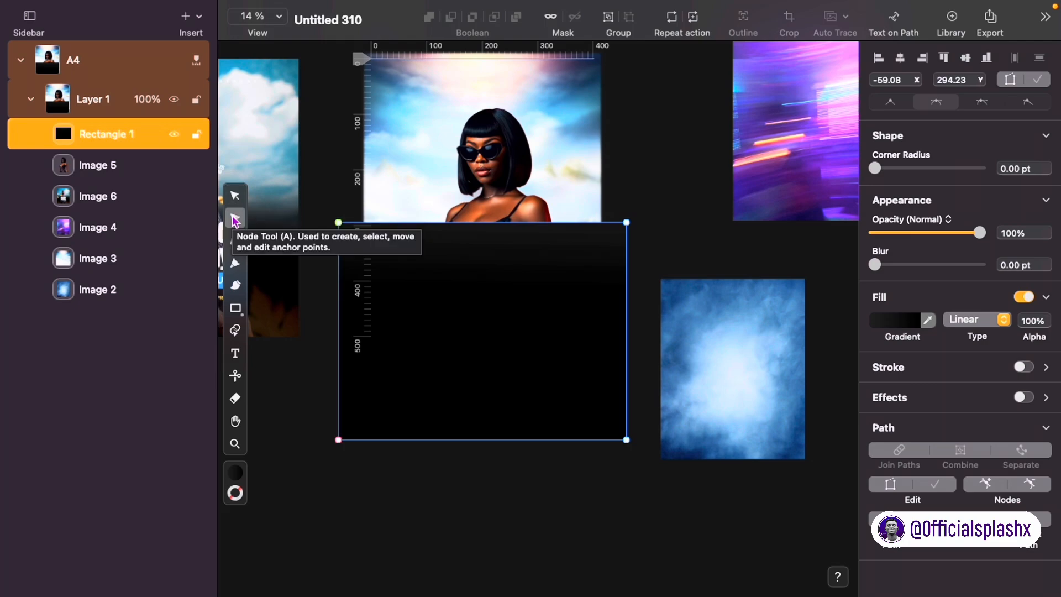
drag(481, 224, 478, 248)
double_click(481, 249)
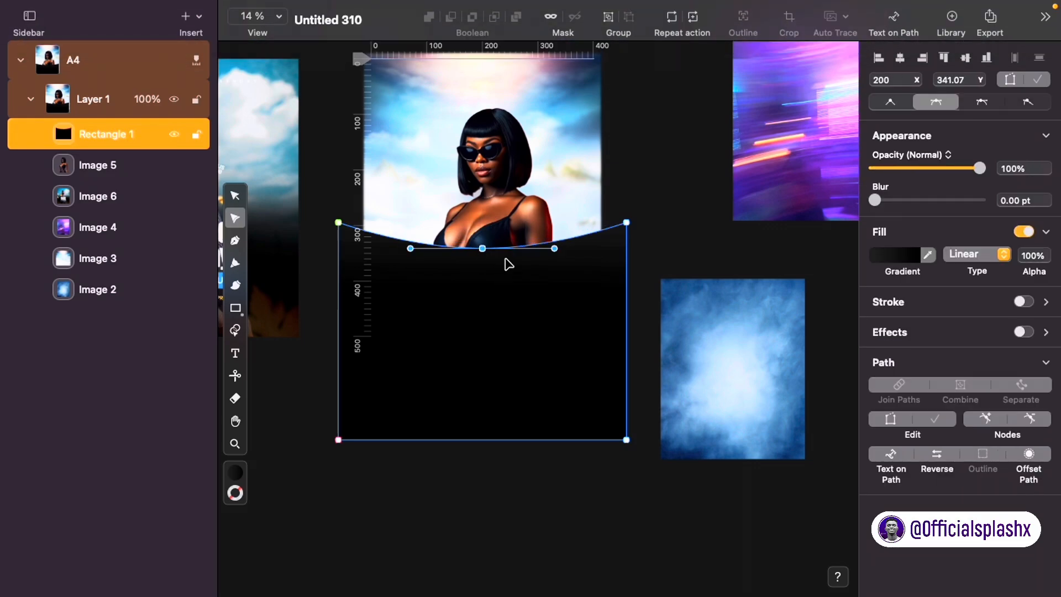
drag(506, 268, 498, 291)
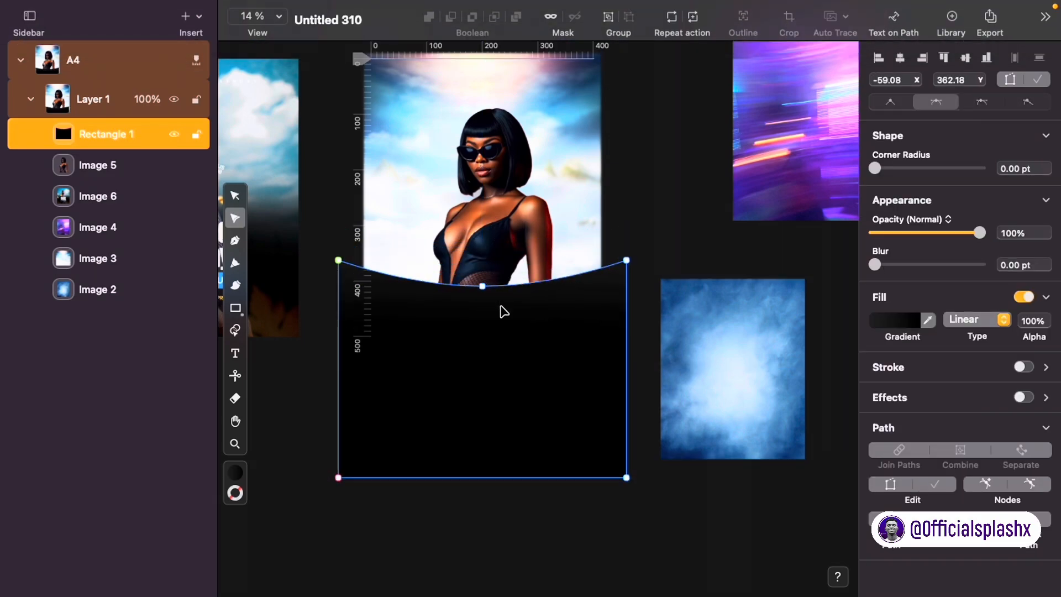
Step: Lower the gradient fill's alpha to 87%
key(v)
click(887, 343)
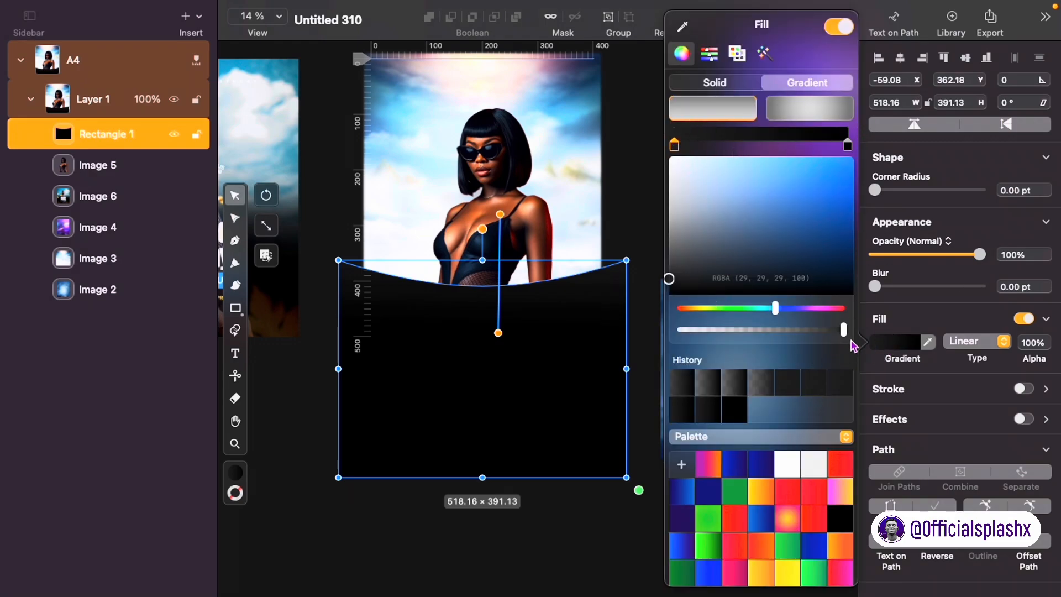
drag(844, 331, 820, 335)
click(620, 220)
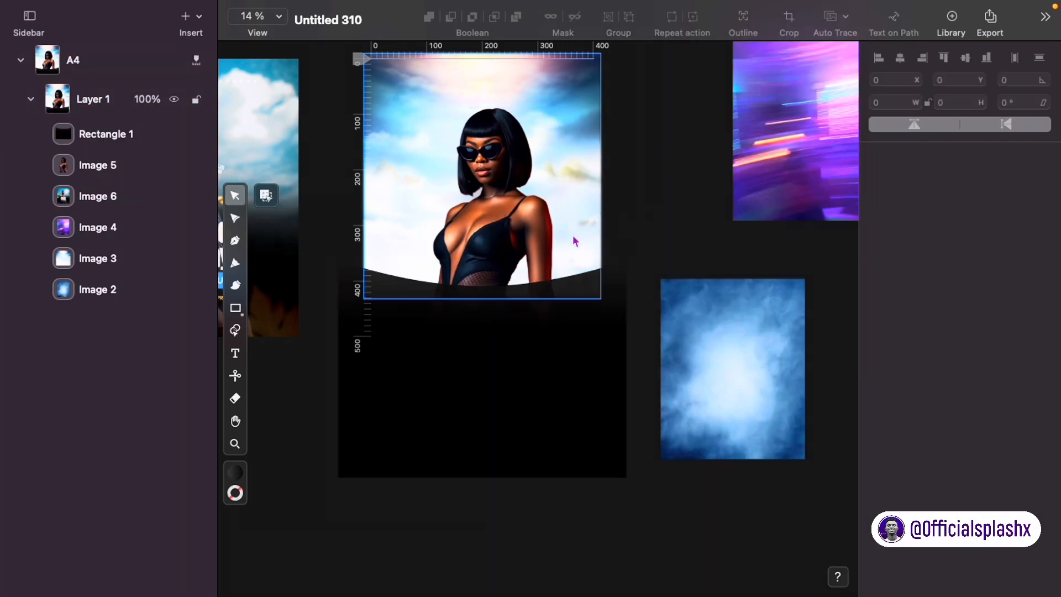
Step: Give the black gradient rectangle a 100 pt blur and raise it about 71 px
scroll(441, 299, left, 5)
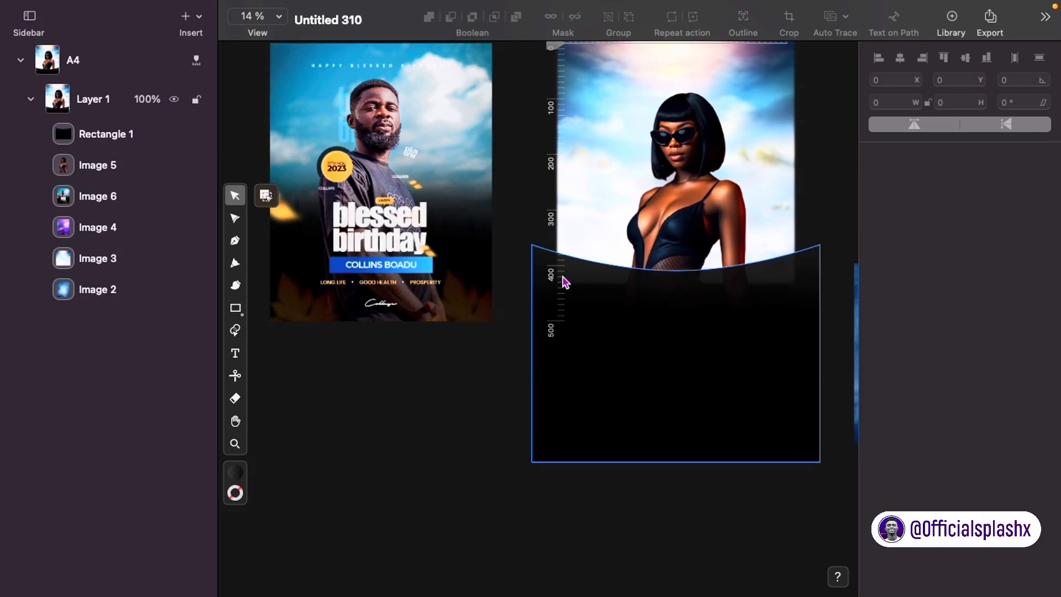
click(601, 387)
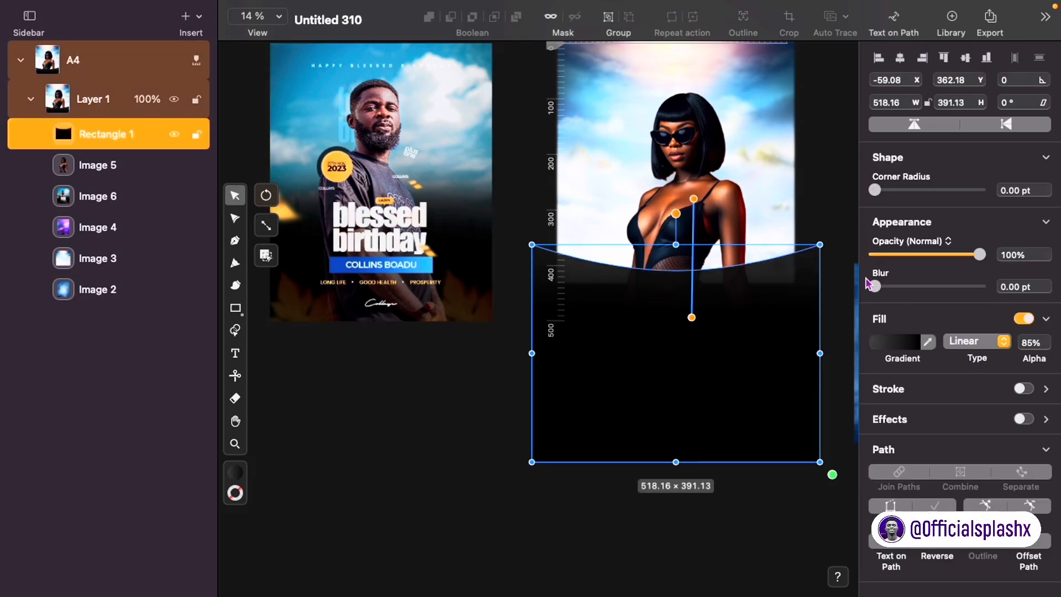
drag(874, 286, 980, 286)
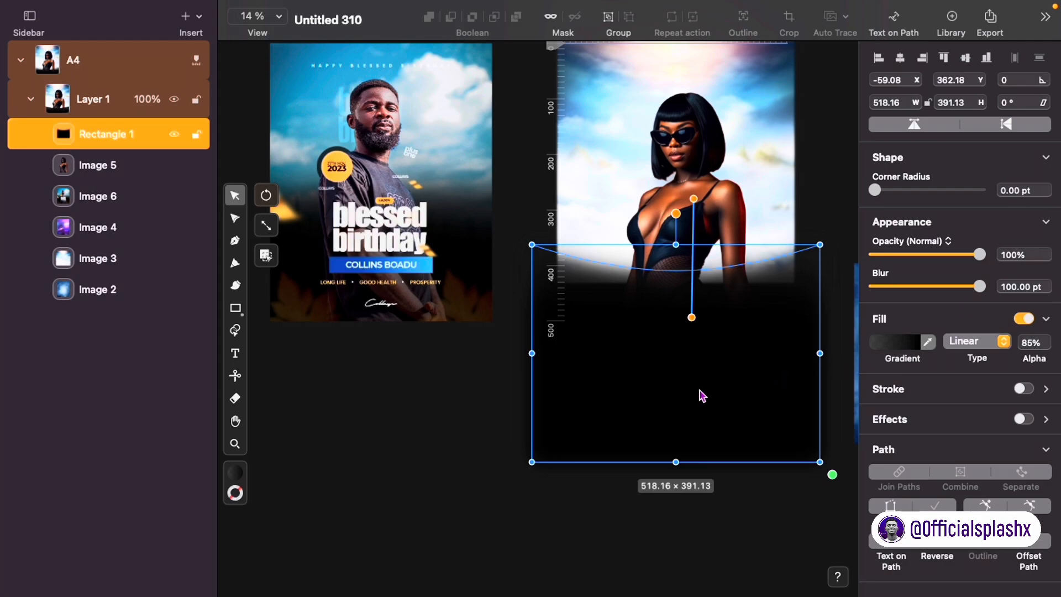
drag(701, 391, 700, 340)
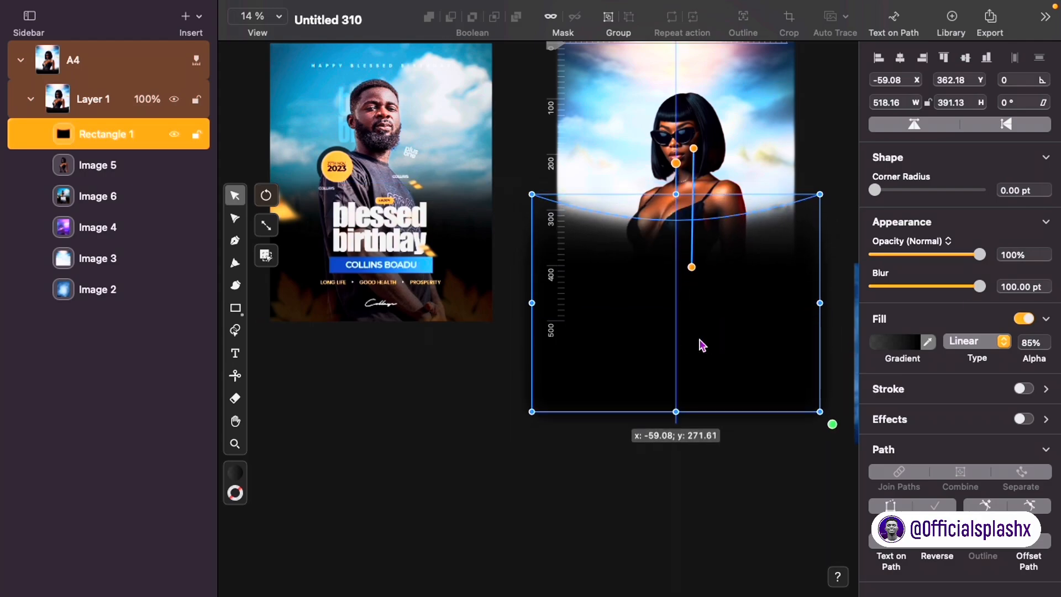
Step: Pull the rectangle's gradient end handle slightly lower
click(775, 129)
click(747, 585)
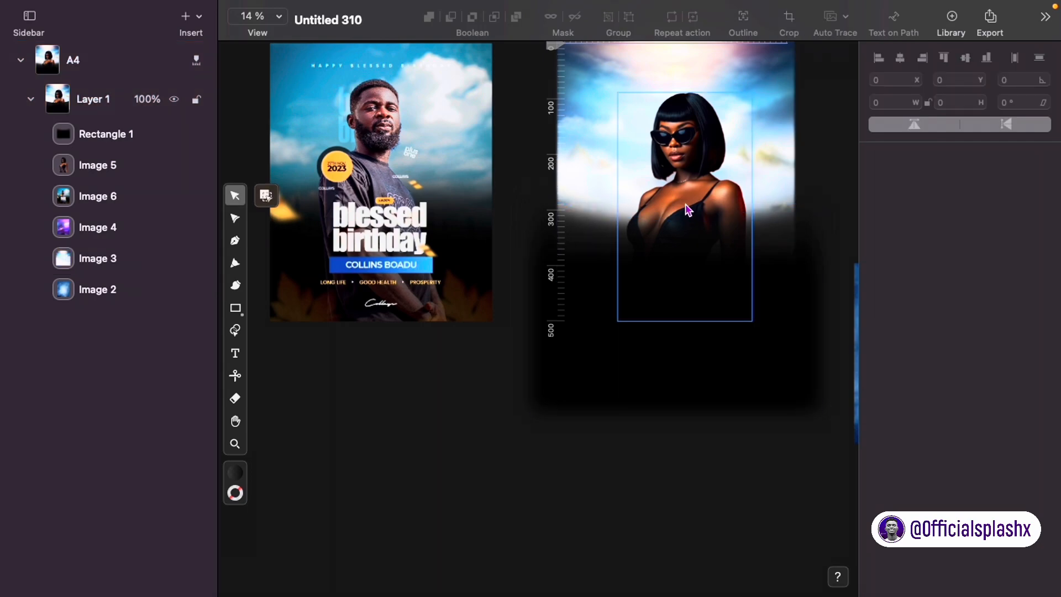
click(772, 333)
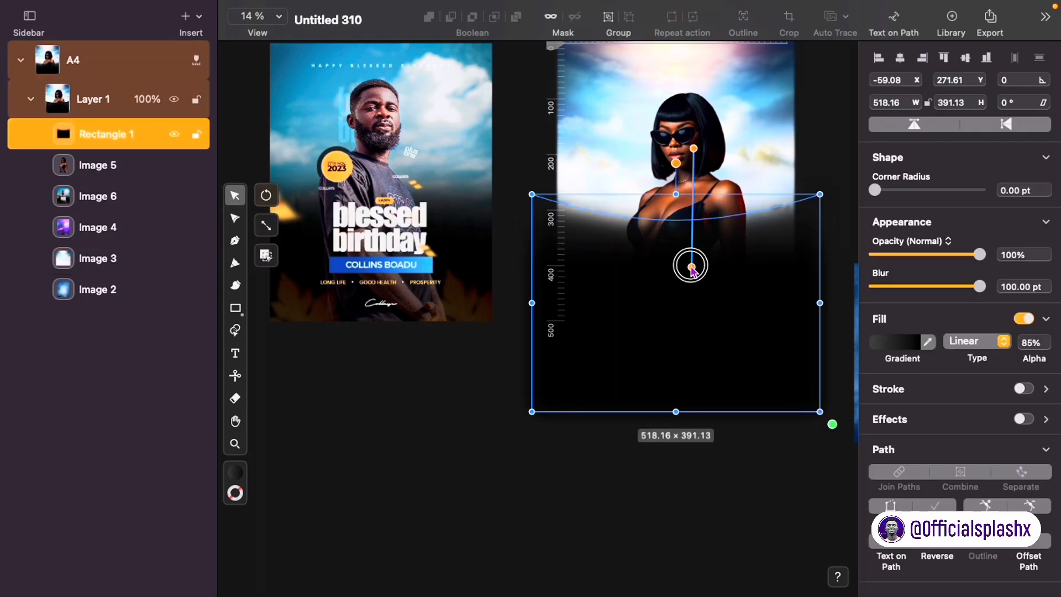
drag(692, 264, 696, 285)
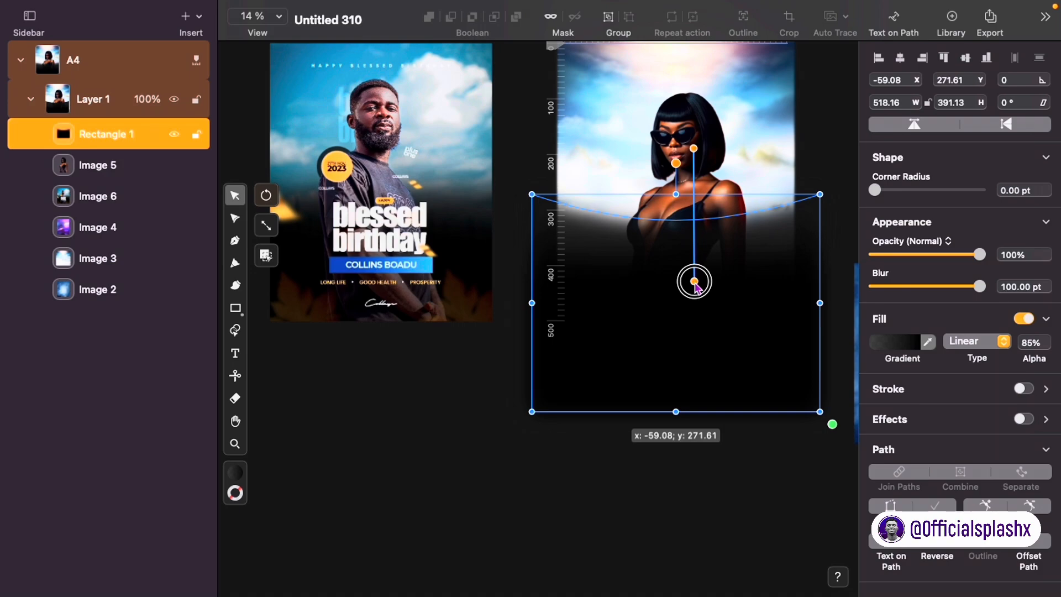
click(680, 118)
Step: Bring the woman cutout to the front with Arrange > Bring to Front
right_click(680, 118)
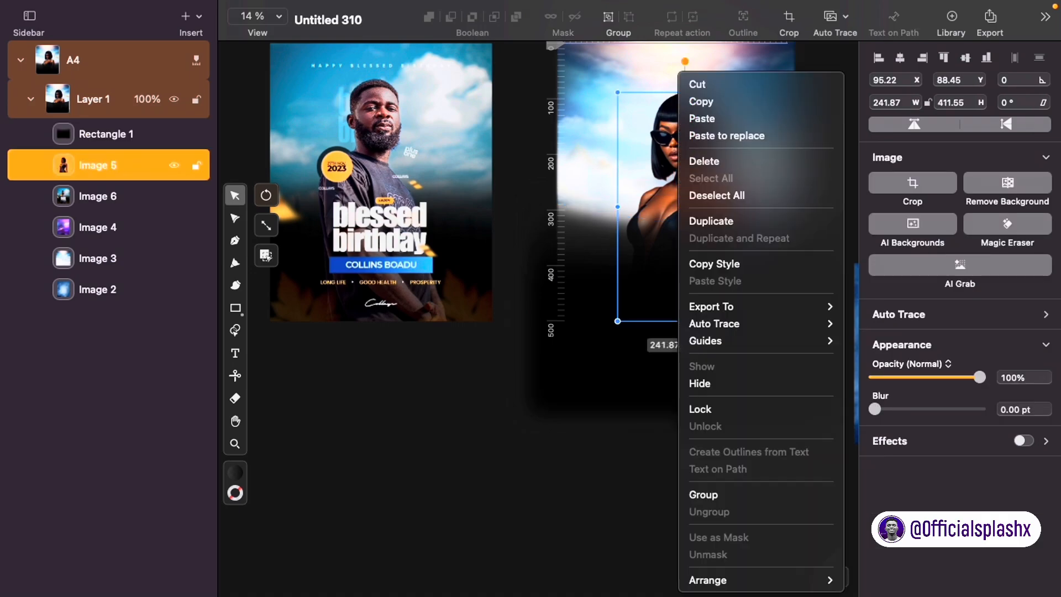
mouse_move(768, 584)
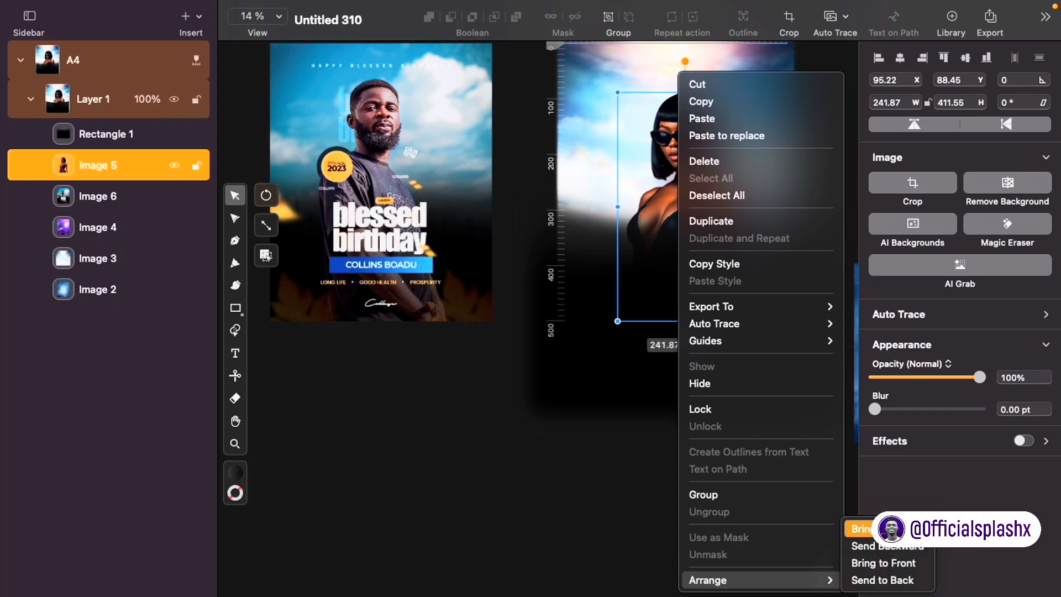
click(884, 562)
click(759, 542)
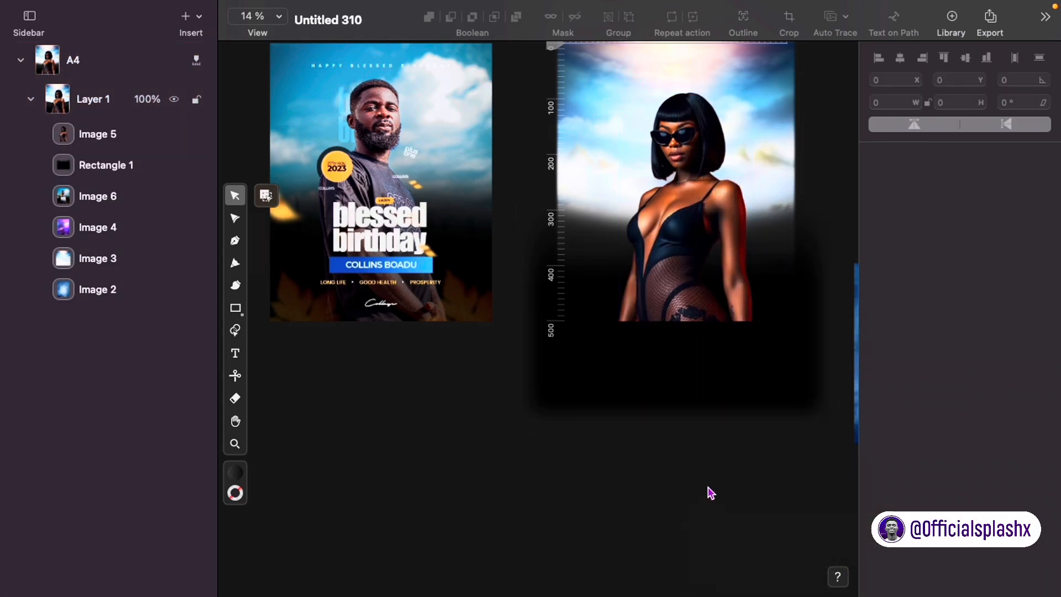
Step: Duplicate the gradient rectangle, stack it above the woman, move it down to Y 395.49 and extend its fade upward
click(741, 379)
key(super+c)
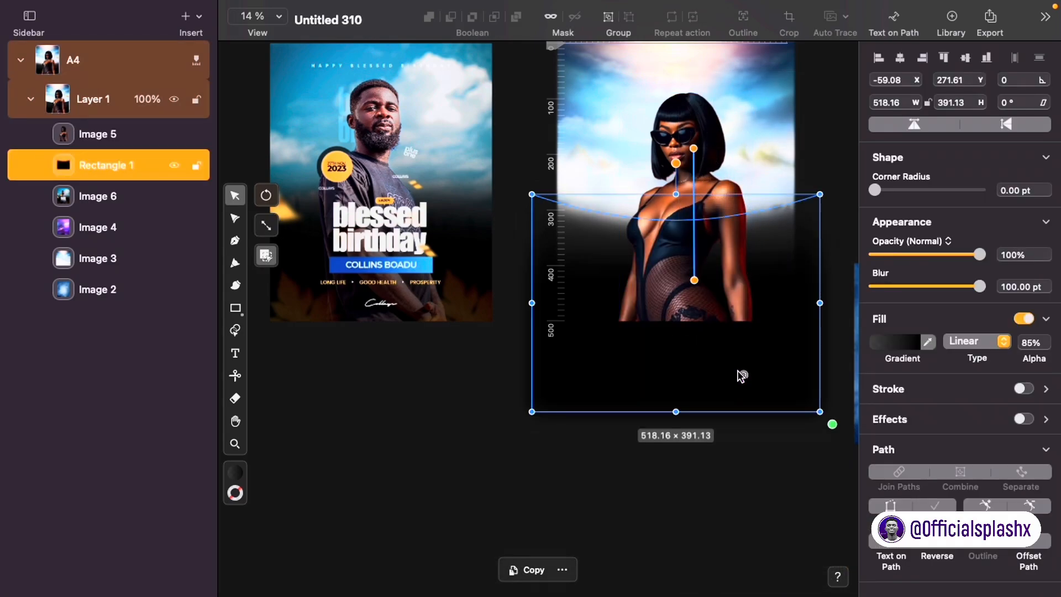
key(super+v)
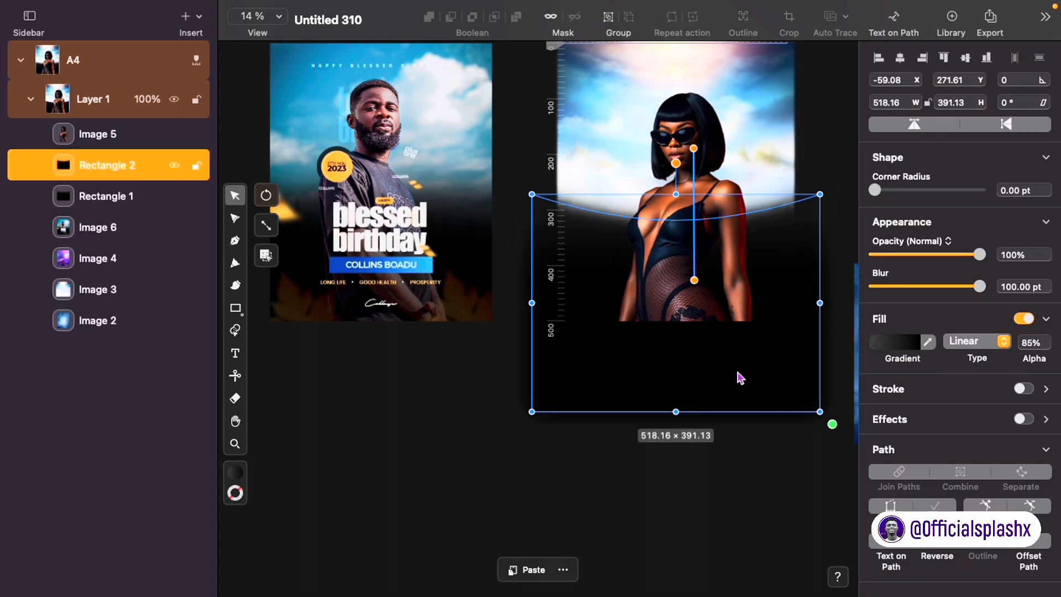
drag(131, 178, 118, 122)
drag(711, 259, 706, 327)
drag(694, 217, 678, 44)
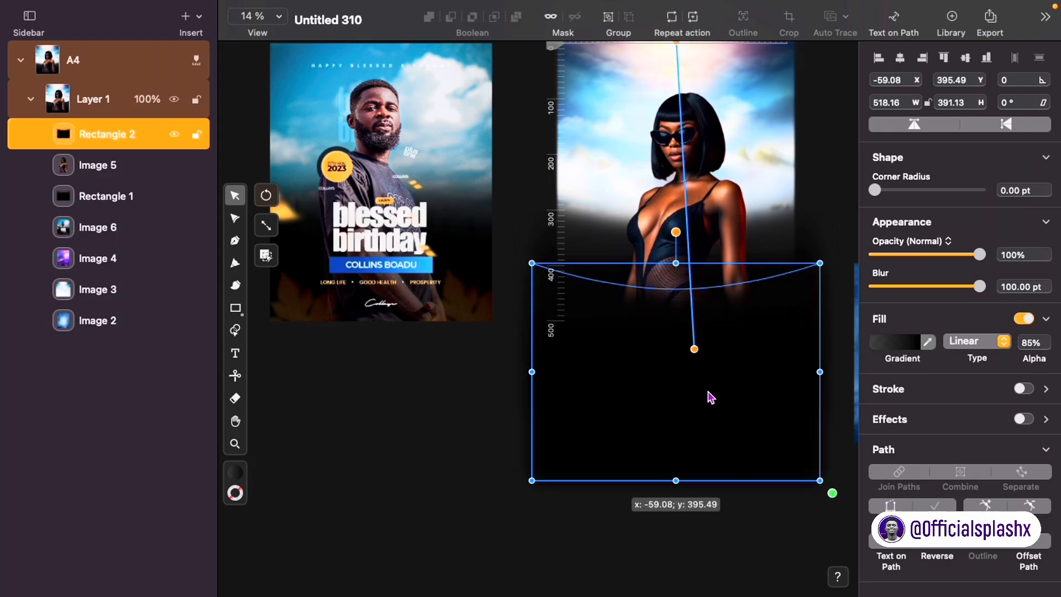
click(507, 412)
Step: Move the blue cloud texture onto the artboard, stack it on top, and enlarge it to cover the poster
scroll(553, 387, up, 2)
scroll(552, 387, right, 2)
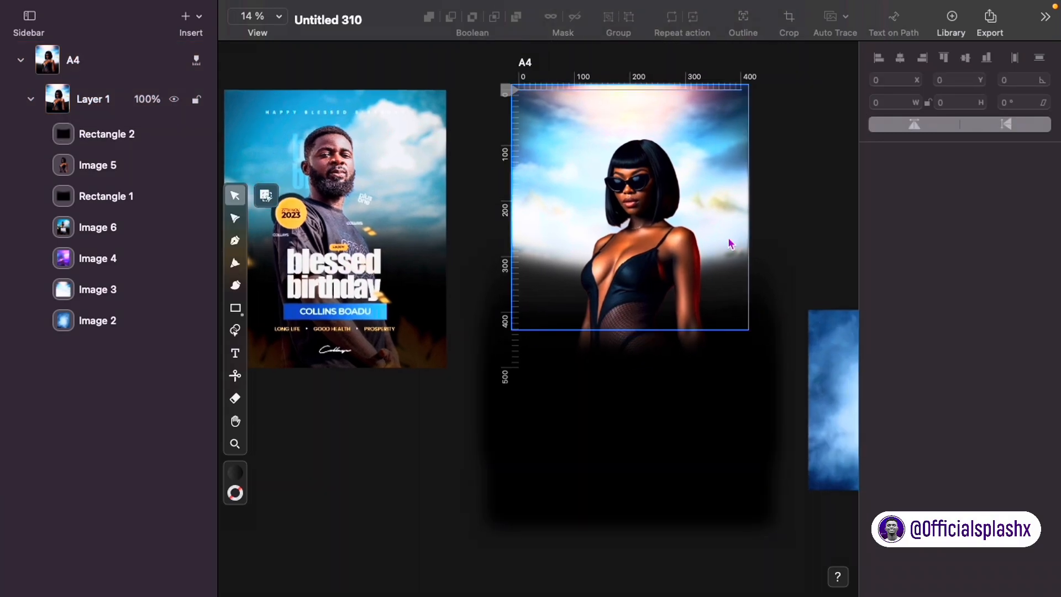
scroll(731, 244, right, 2)
scroll(776, 288, up, 2)
scroll(776, 289, left, 2)
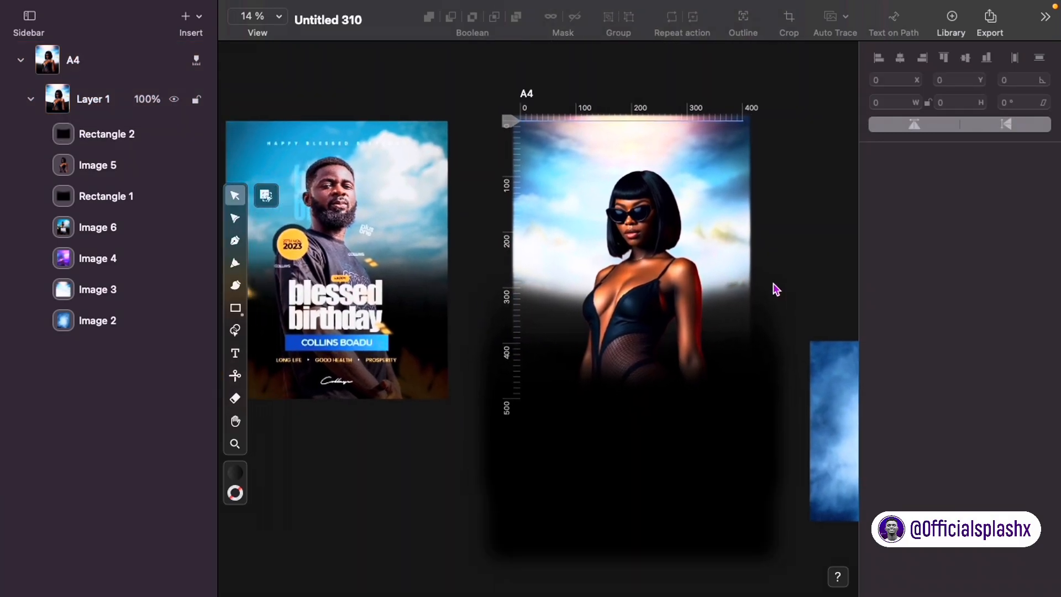
scroll(777, 288, down, 2)
scroll(776, 289, right, 3)
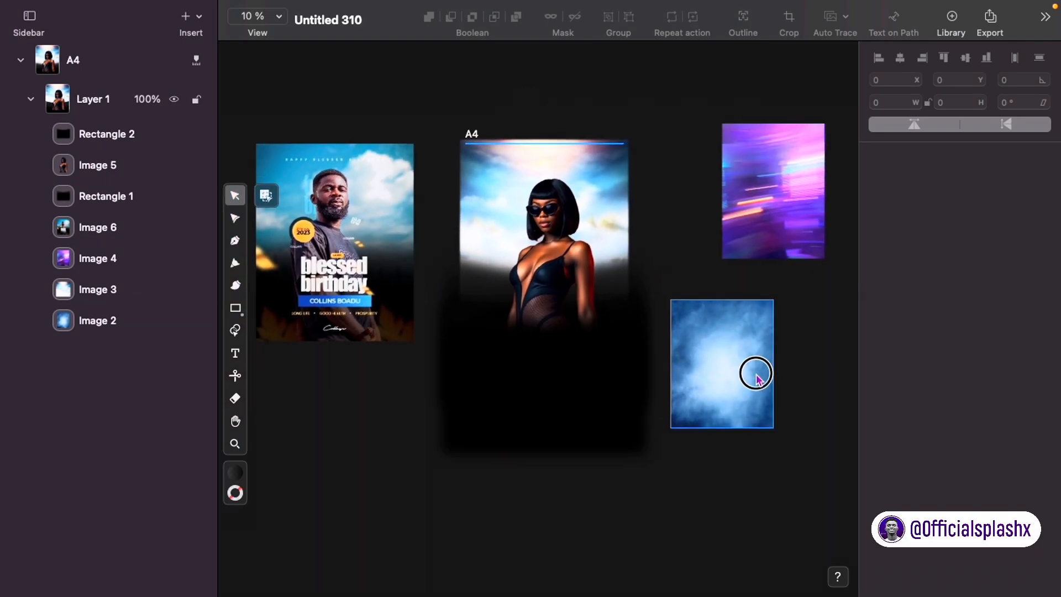
drag(756, 378, 508, 209)
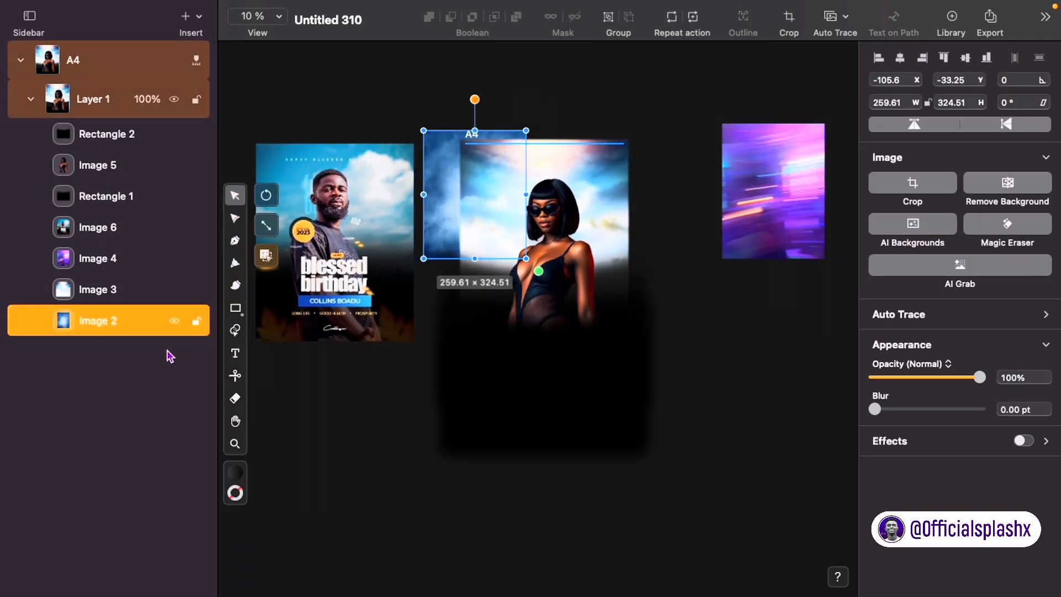
drag(139, 294, 110, 119)
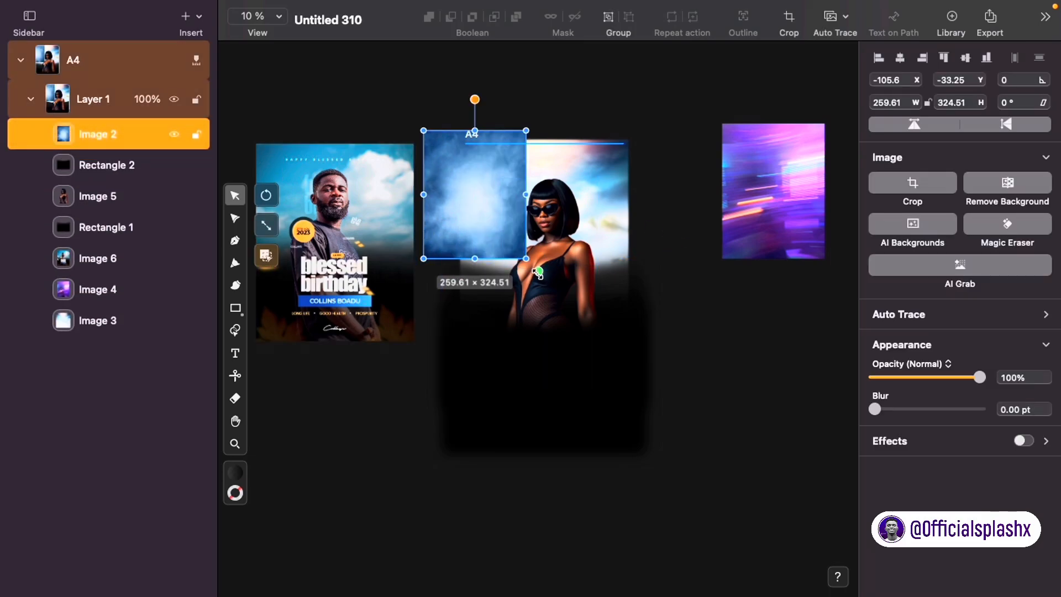
drag(538, 272, 645, 324)
drag(497, 260, 530, 268)
Step: Set the texture's blend mode to Overlay and centre it on the artboard
click(941, 365)
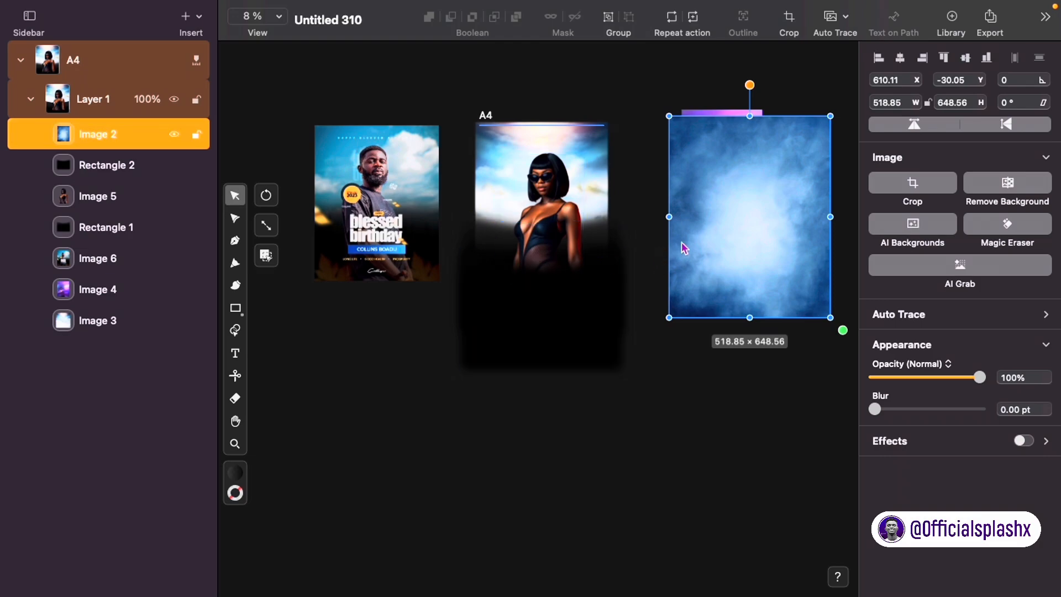
drag(694, 243, 493, 240)
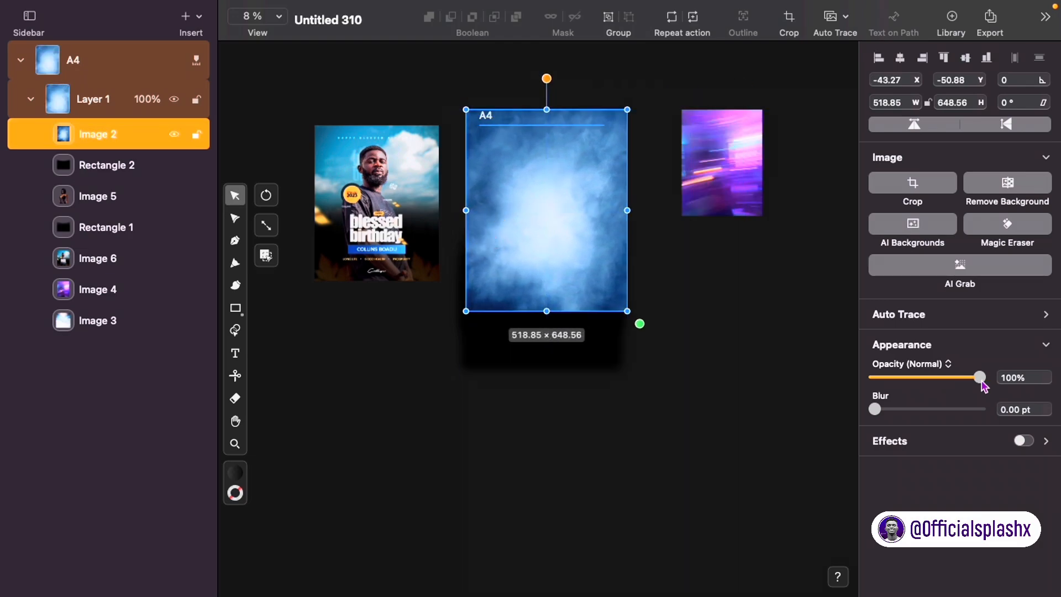
click(944, 363)
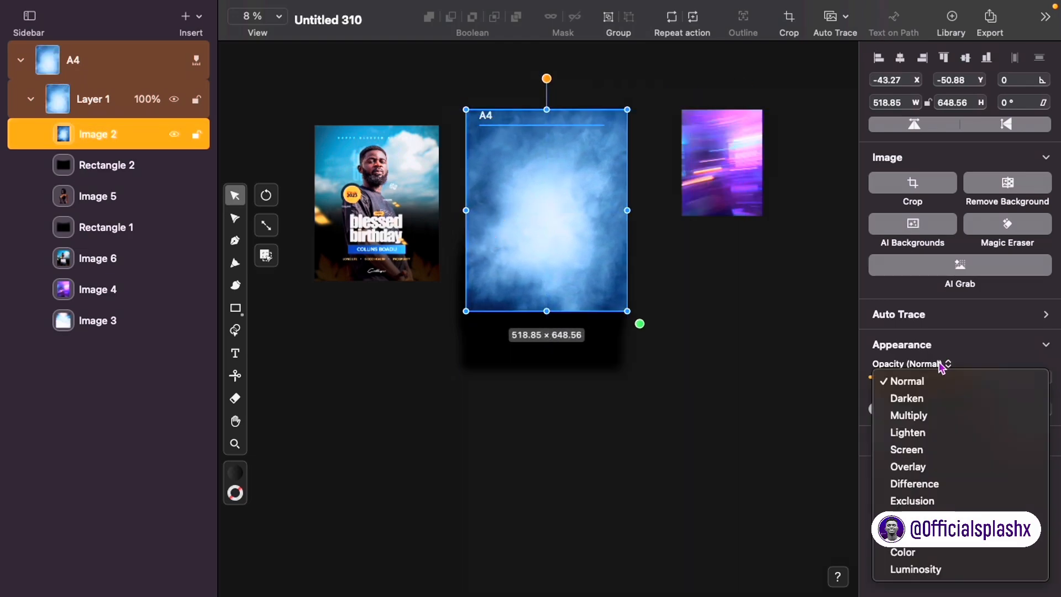
click(929, 469)
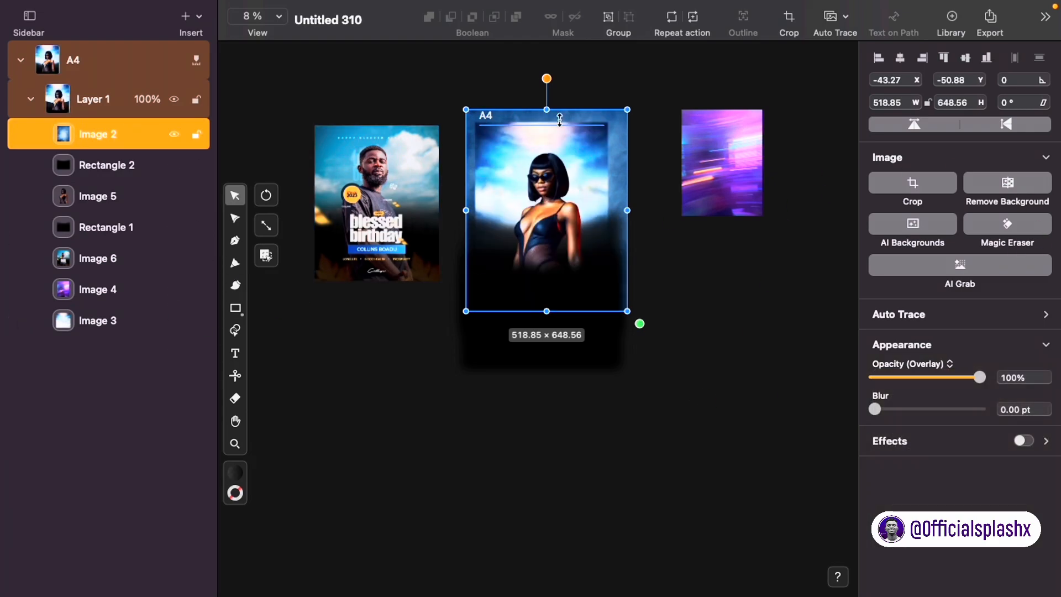
click(921, 58)
click(901, 57)
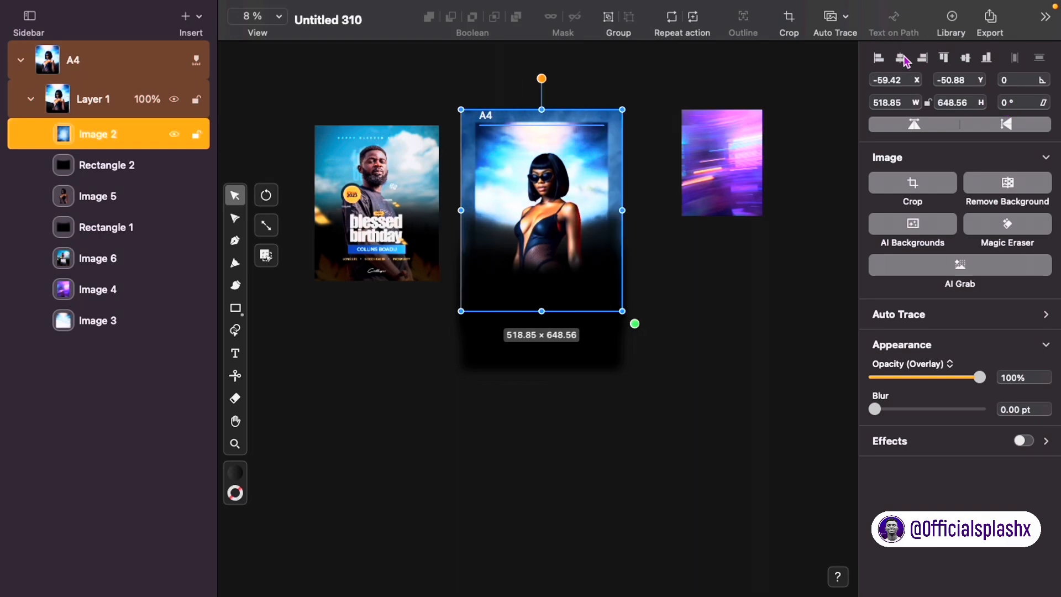
click(965, 57)
click(686, 314)
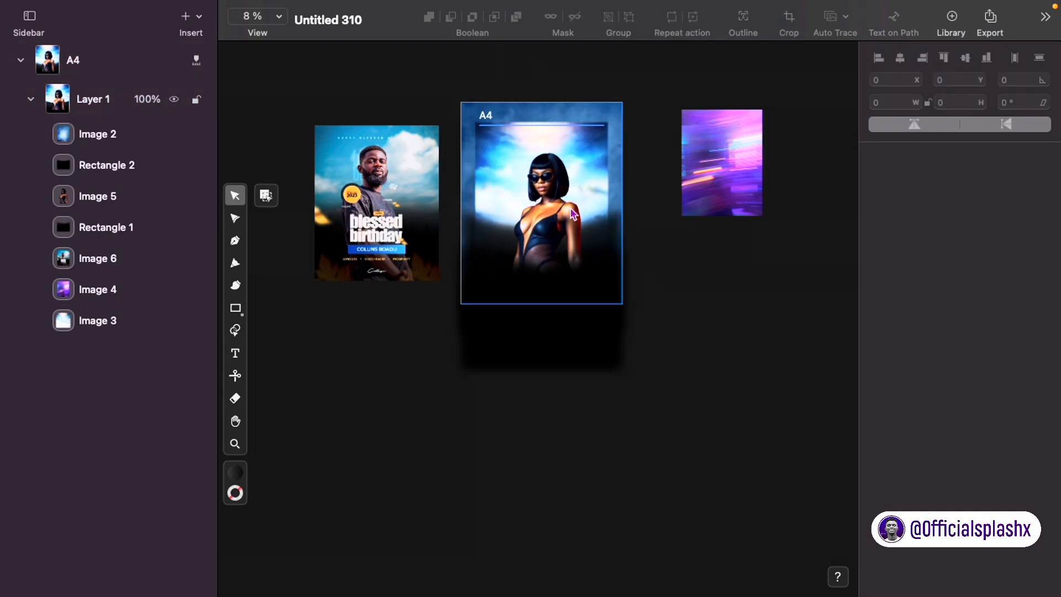
Step: Give the cloud texture a 32.92 pt blur and 75% opacity
click(571, 209)
drag(983, 381, 773, 411)
click(979, 378)
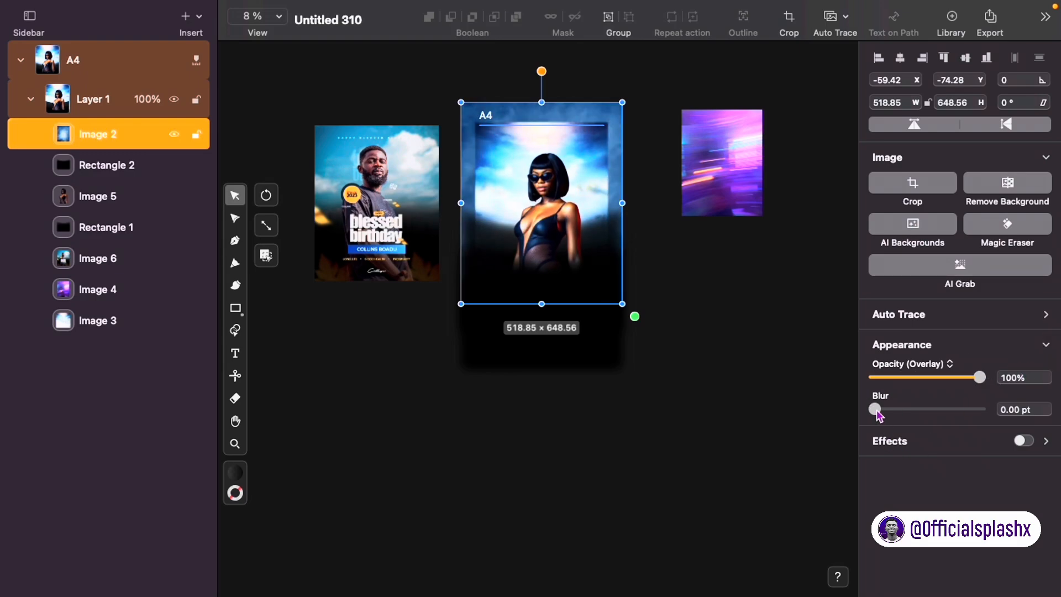
drag(875, 410, 896, 408)
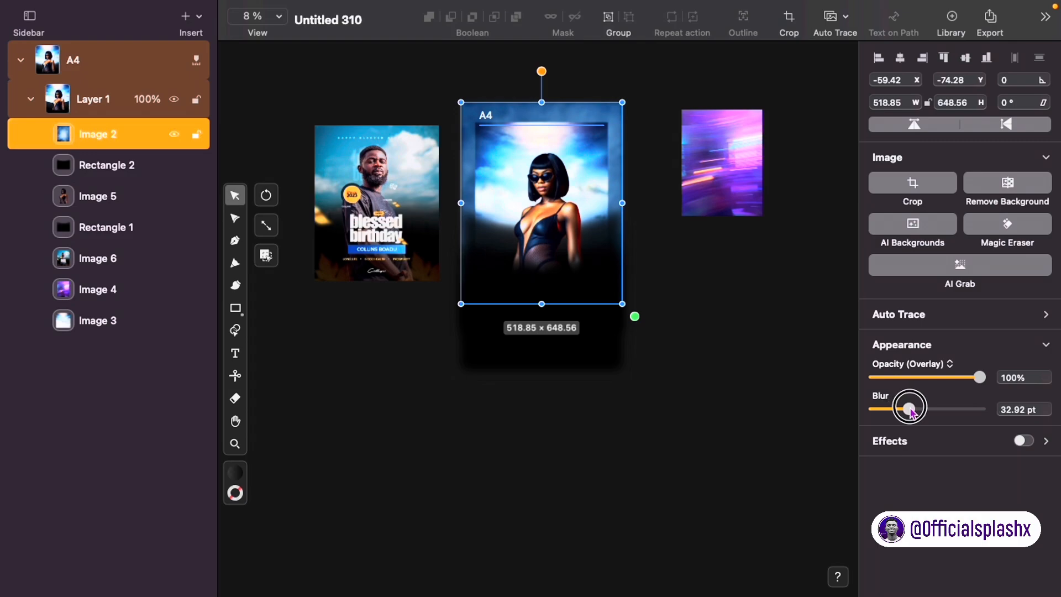
click(955, 379)
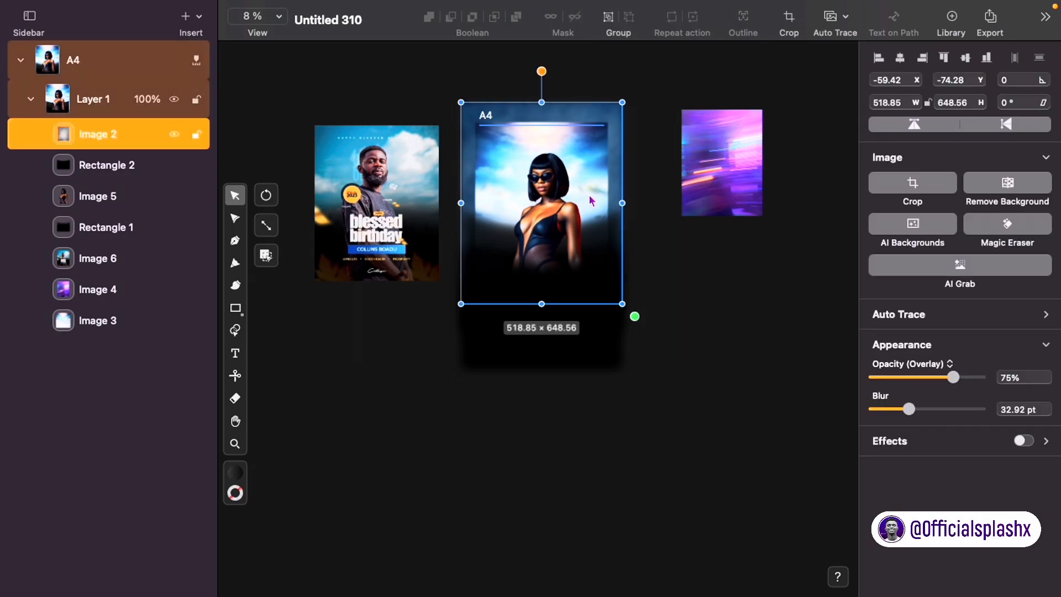
click(687, 282)
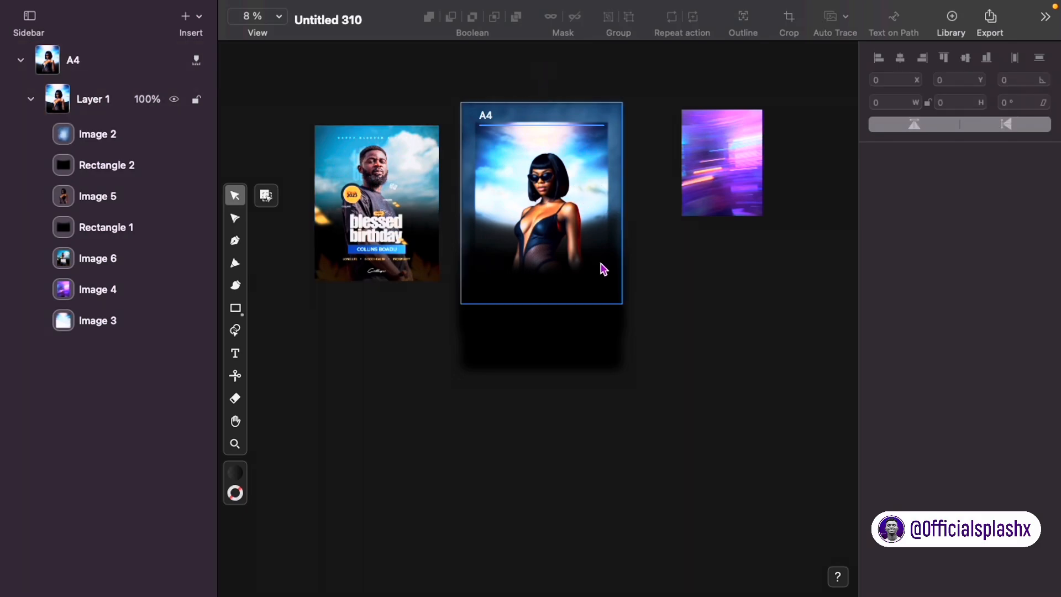
Step: Nudge the duplicate gradient rectangle (Rectangle 2) up and back, and fine-tune its lower gradient point
click(564, 363)
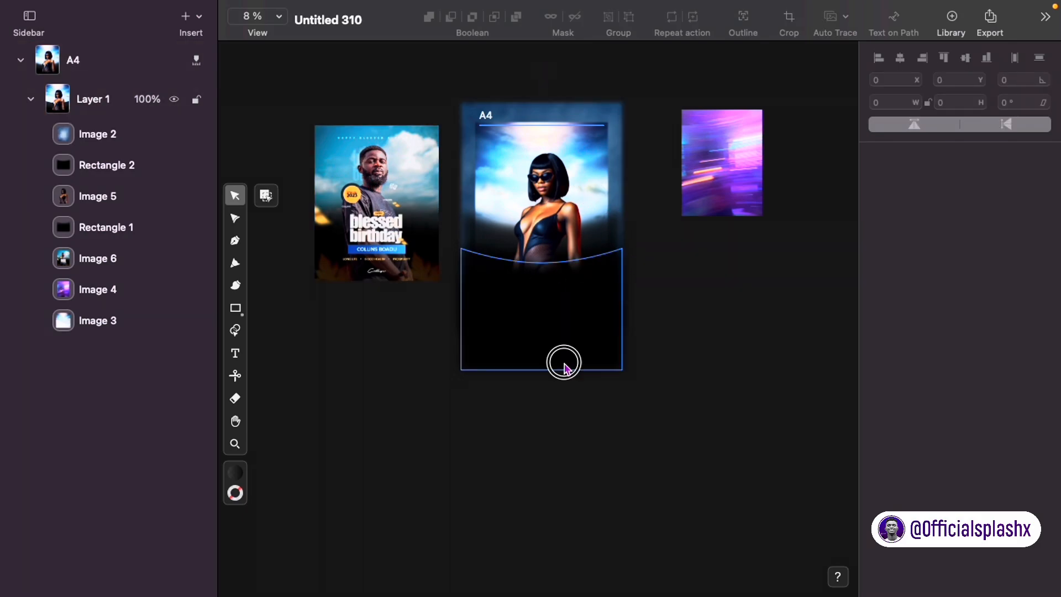
key(shift+Up)
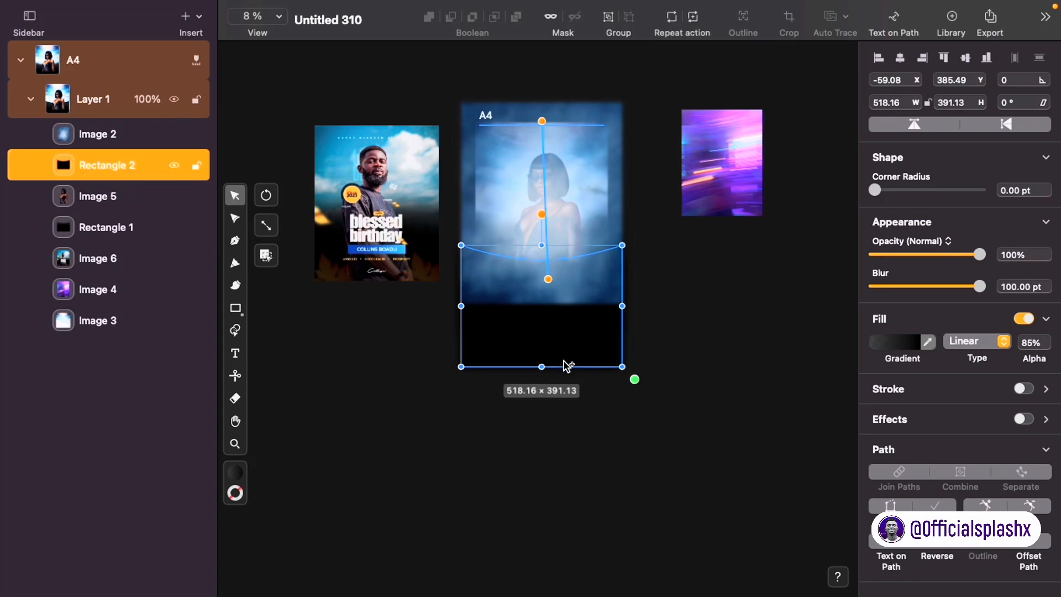
click(630, 426)
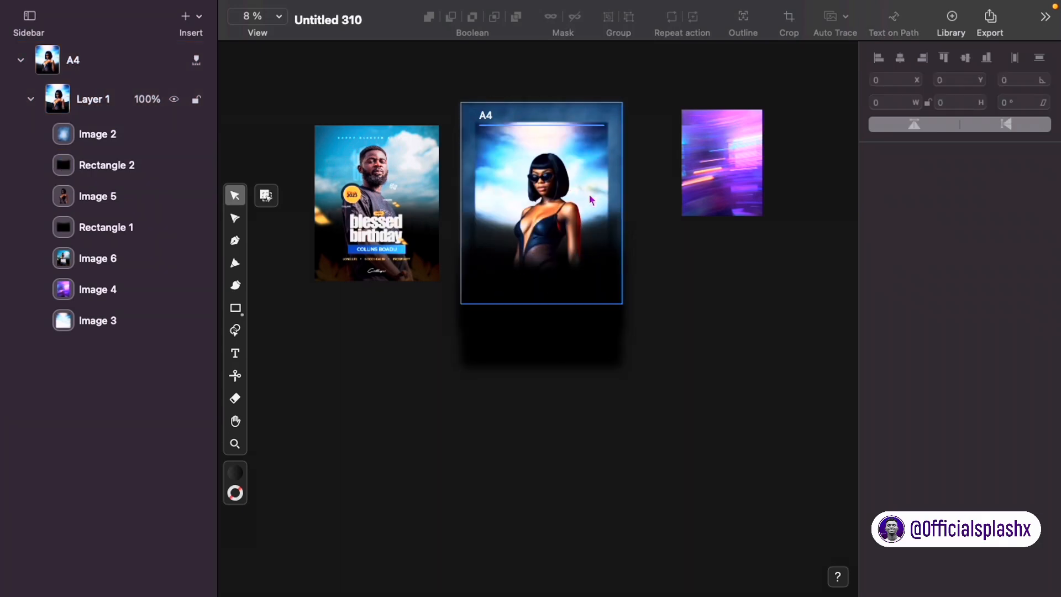
click(113, 162)
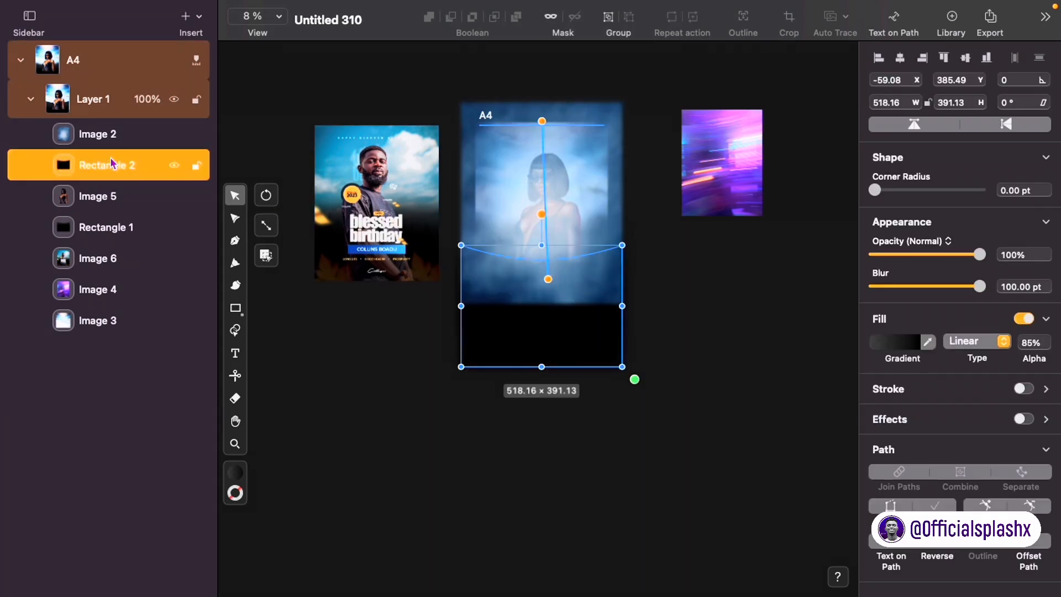
key(shift+Down)
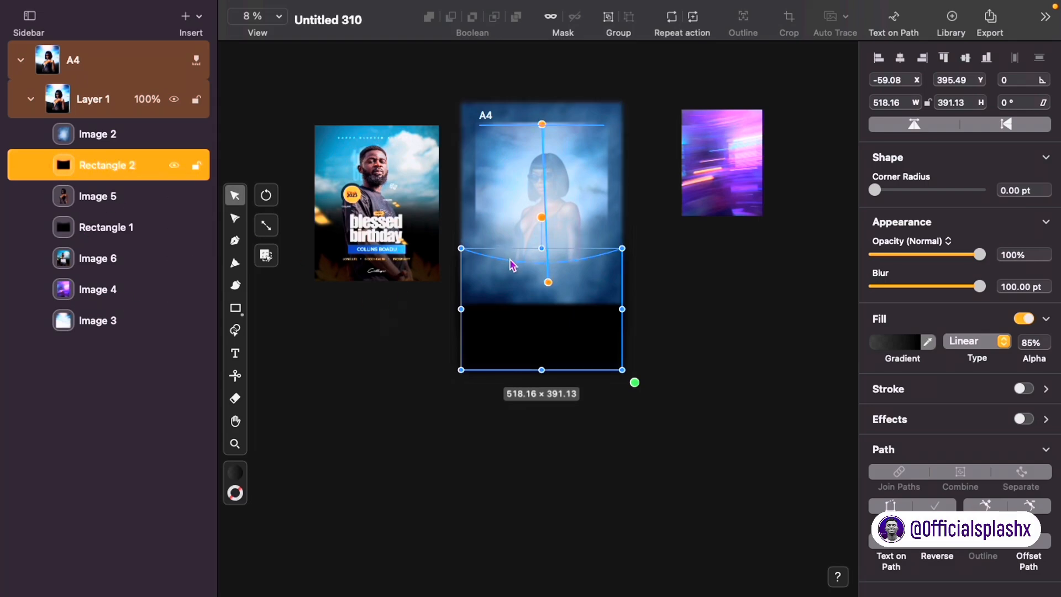
drag(546, 278, 546, 278)
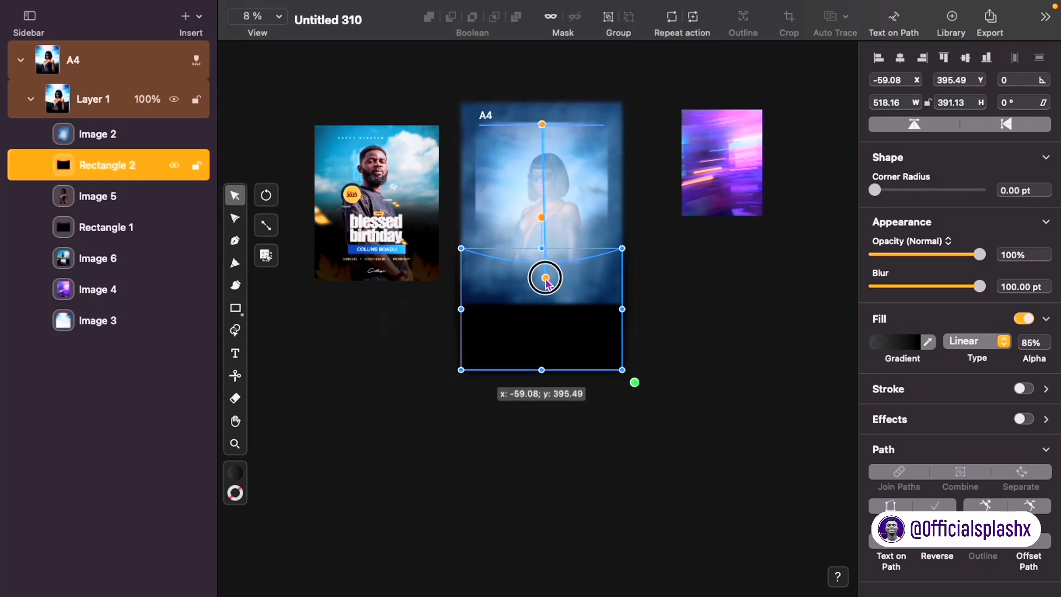
click(658, 315)
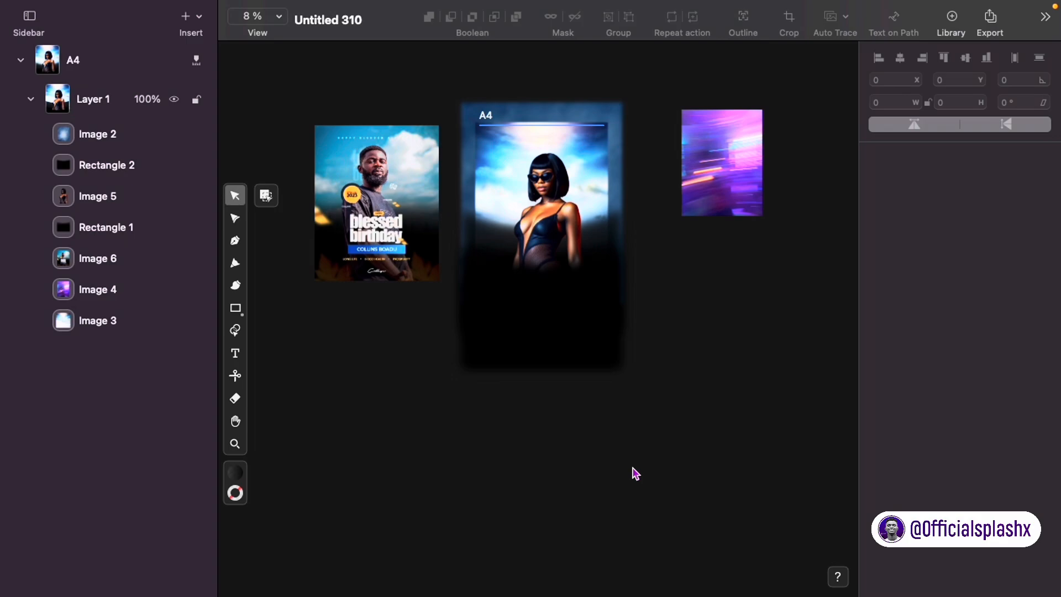
Step: Pull Rectangle 1's gradient end point up toward the model's head so the black fade rises
click(591, 230)
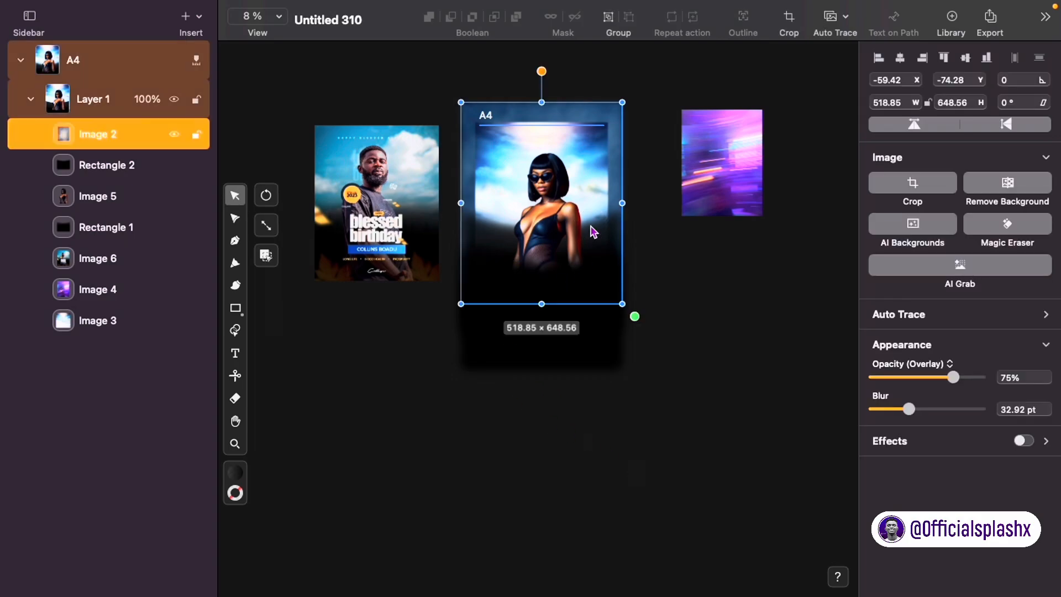
click(105, 226)
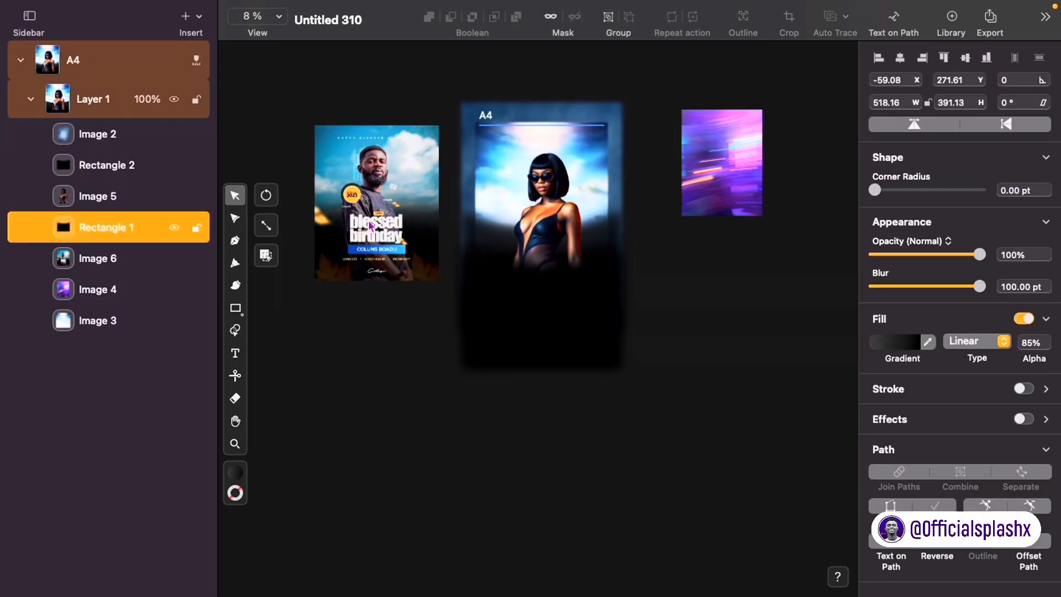
scroll(507, 202, left, 1)
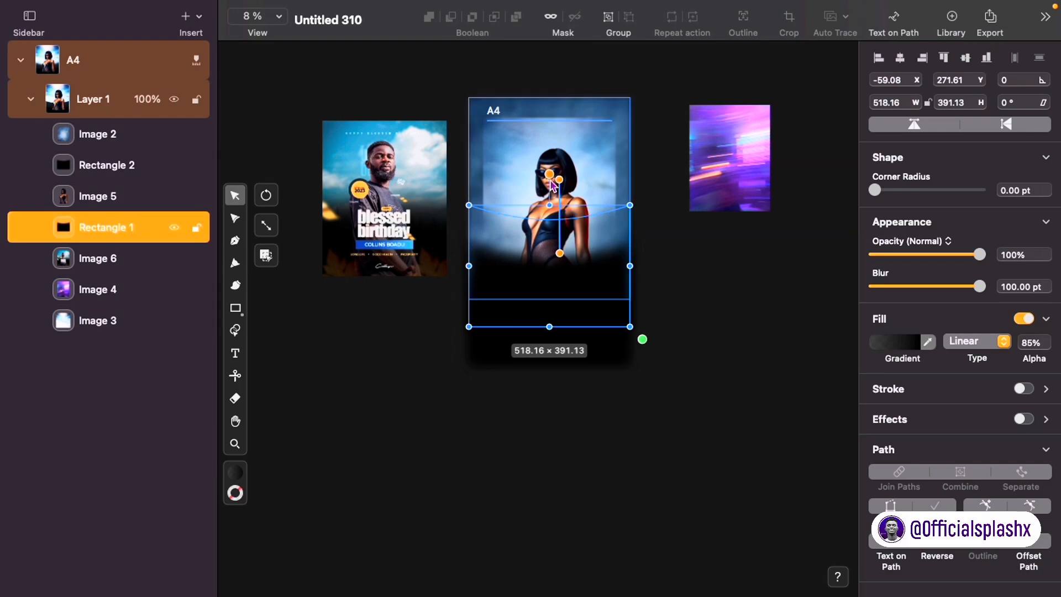
click(563, 155)
drag(562, 155, 561, 129)
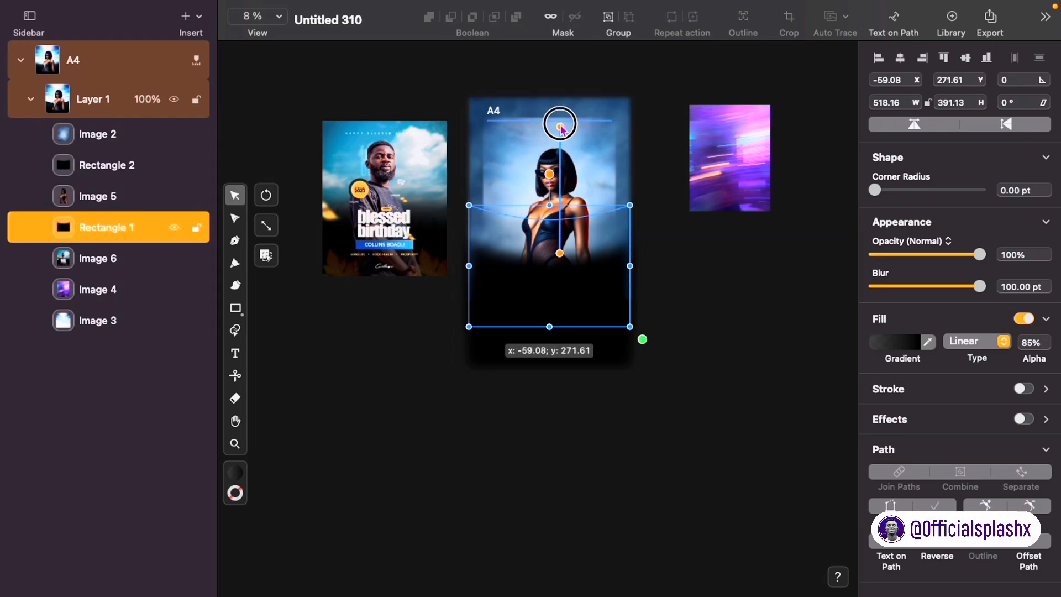
click(671, 305)
scroll(673, 310, up, 1)
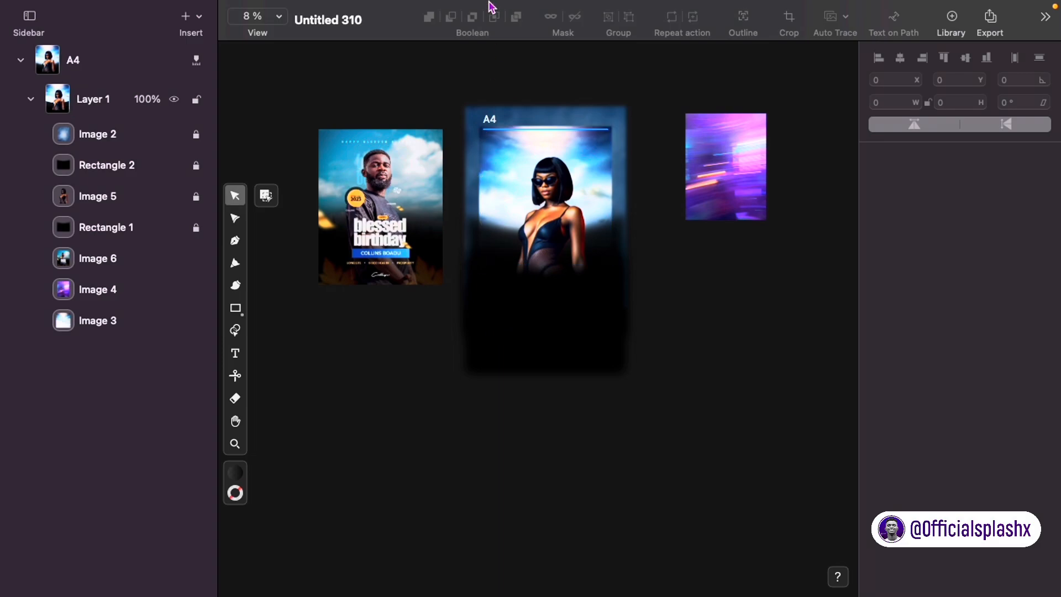
click(343, 9)
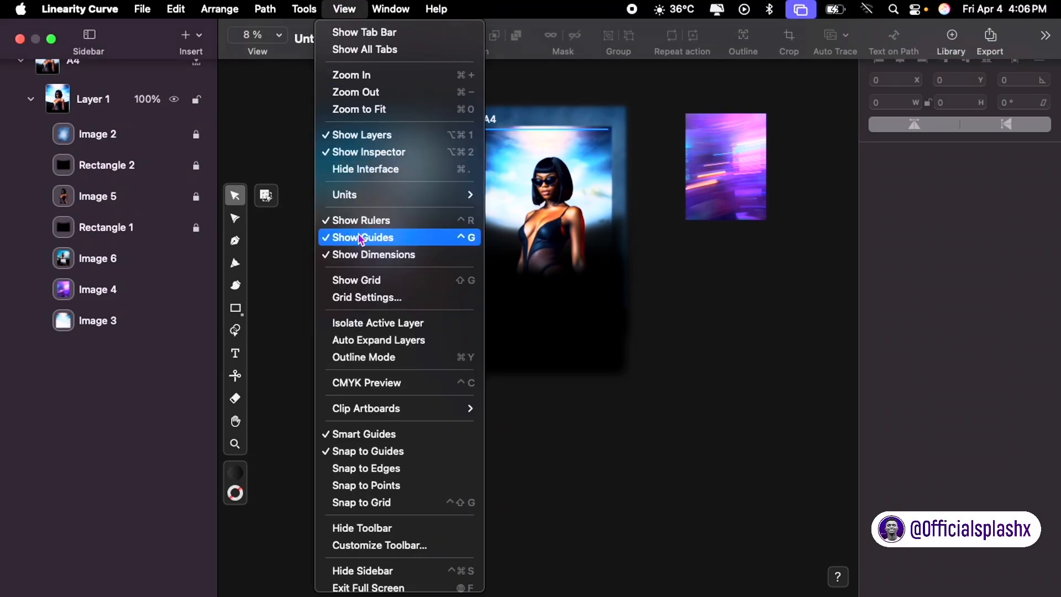
mouse_move(424, 408)
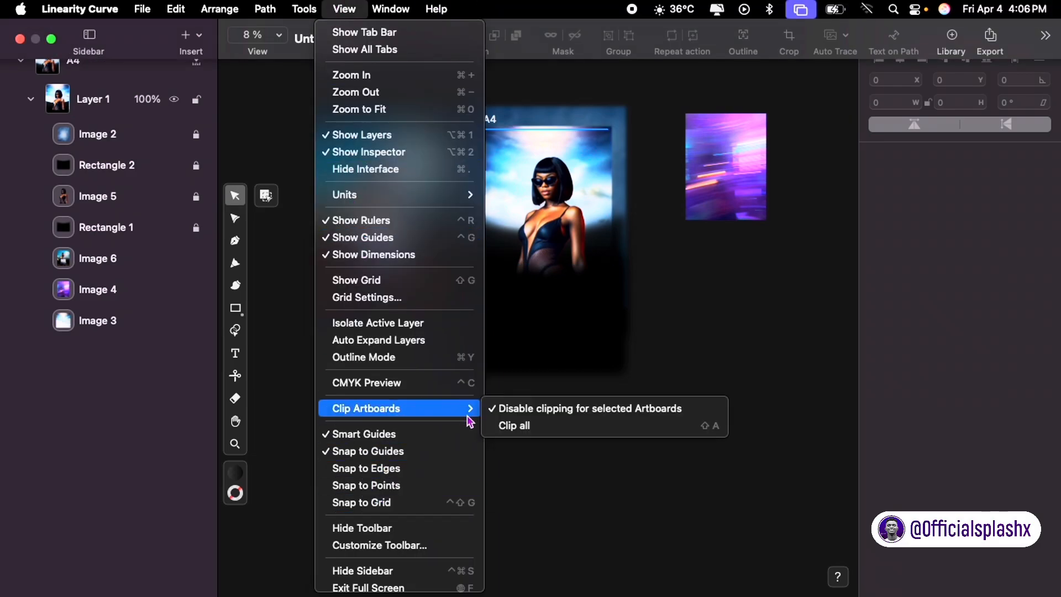
click(509, 426)
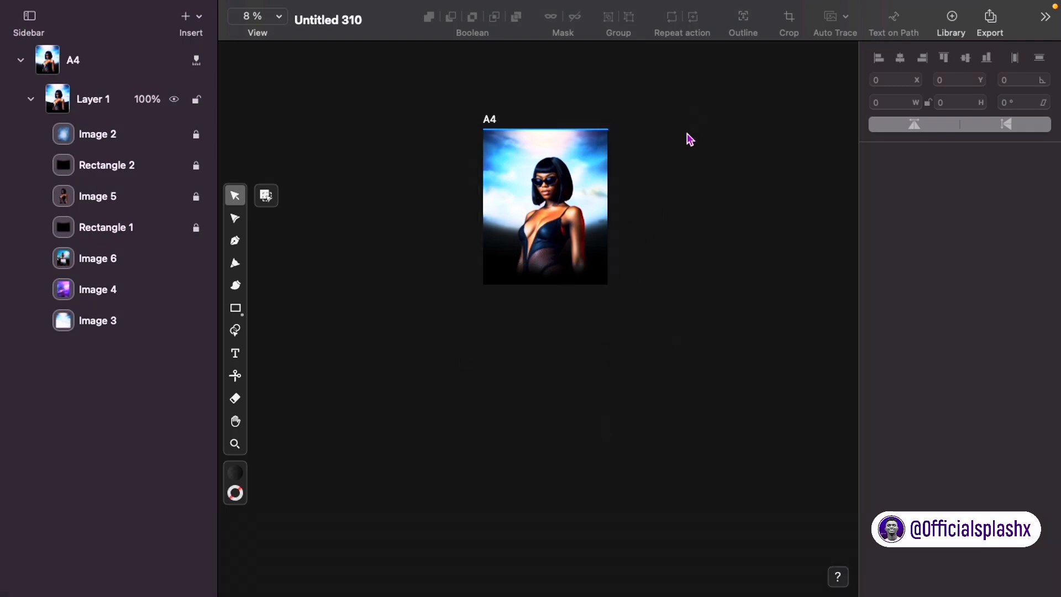
scroll(589, 133, up, 5)
scroll(589, 133, up, 1)
right_click(596, 126)
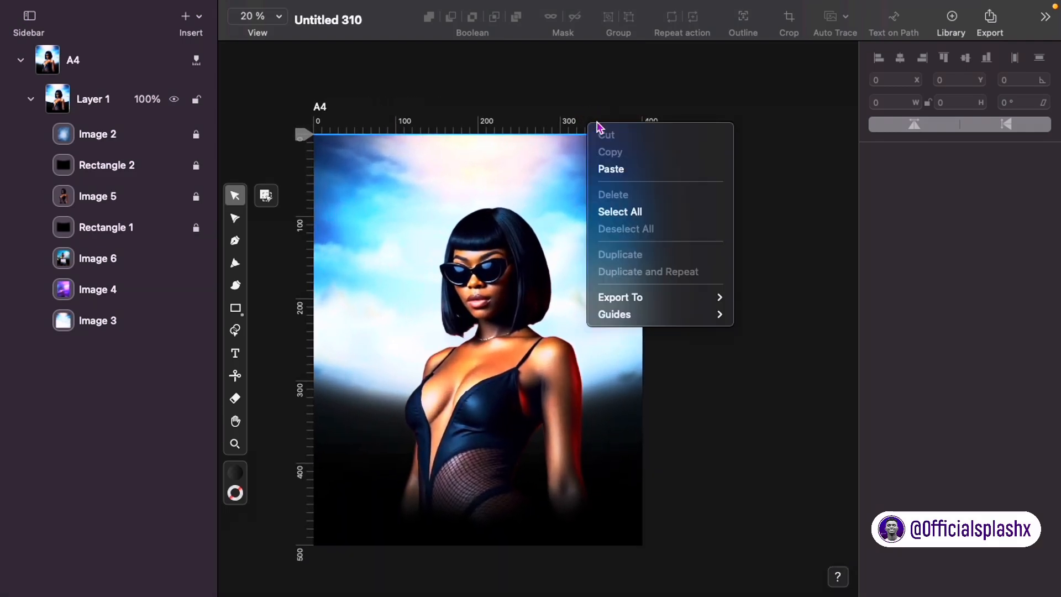
click(685, 423)
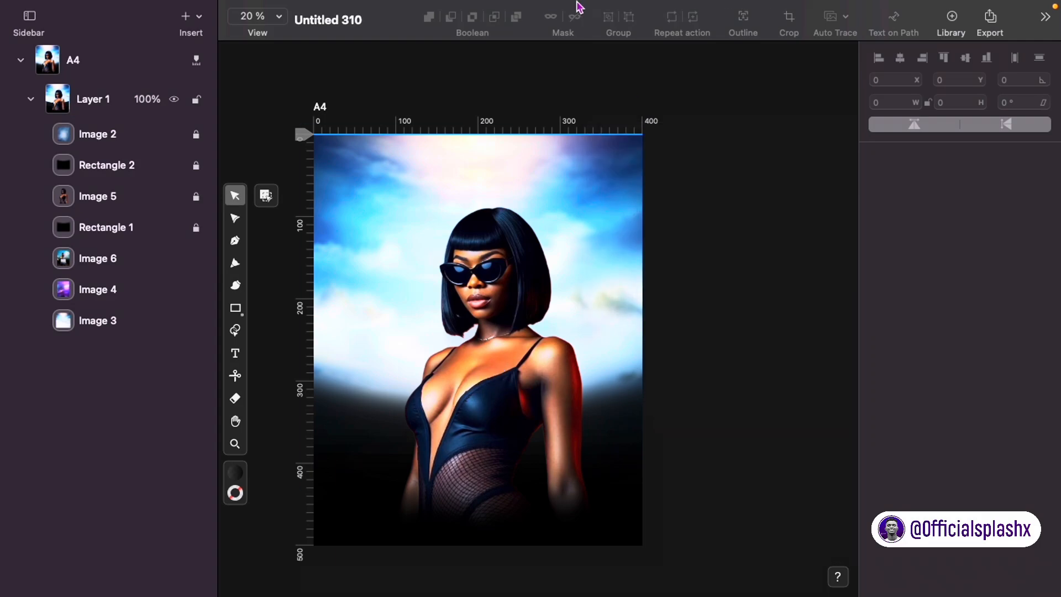
scroll(641, 253, down, 3)
mouse_move(429, 13)
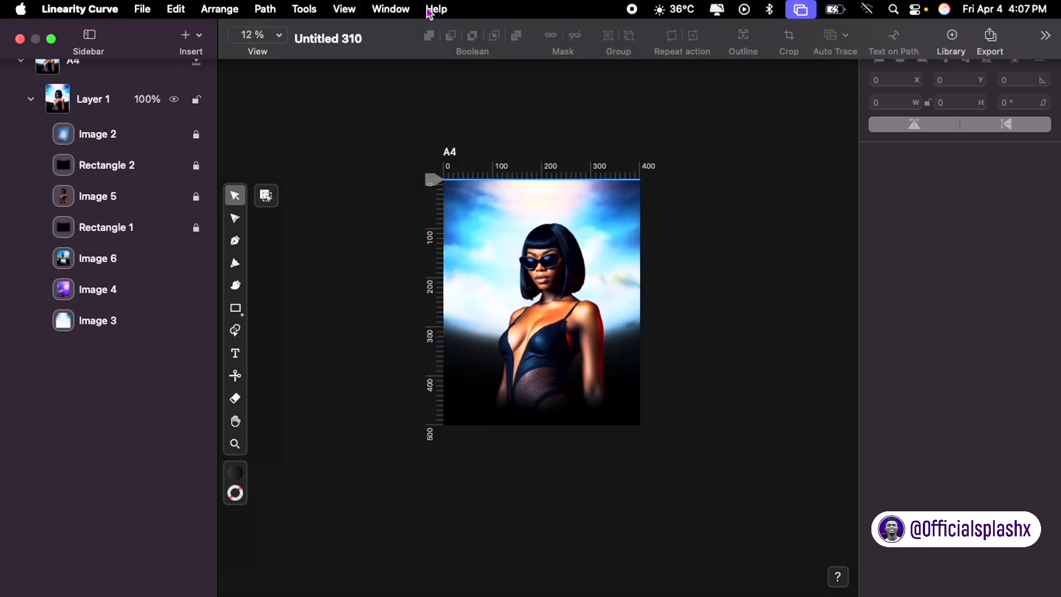
click(347, 8)
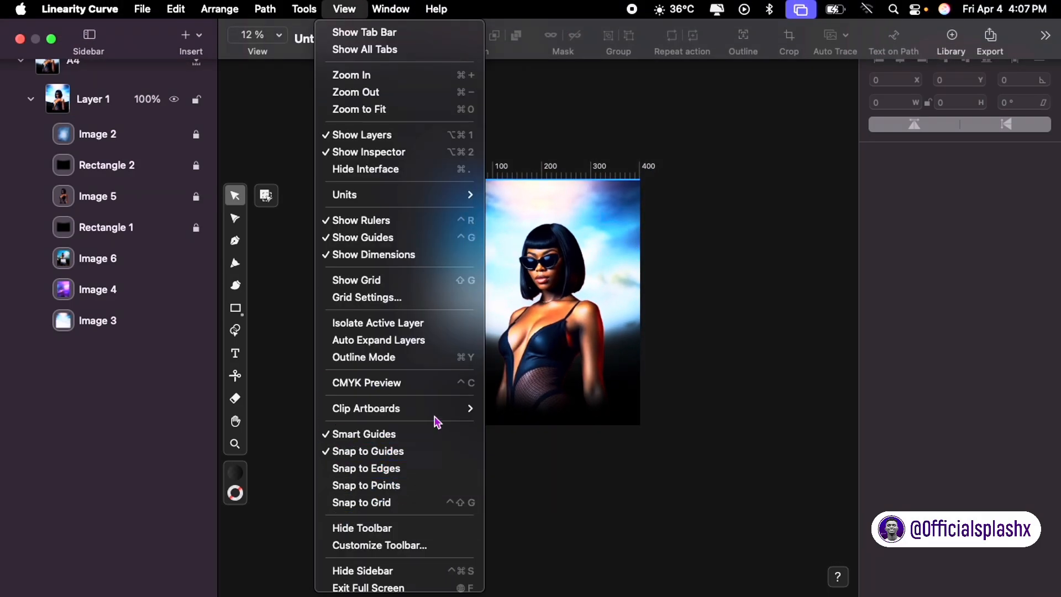
mouse_move(455, 409)
click(510, 425)
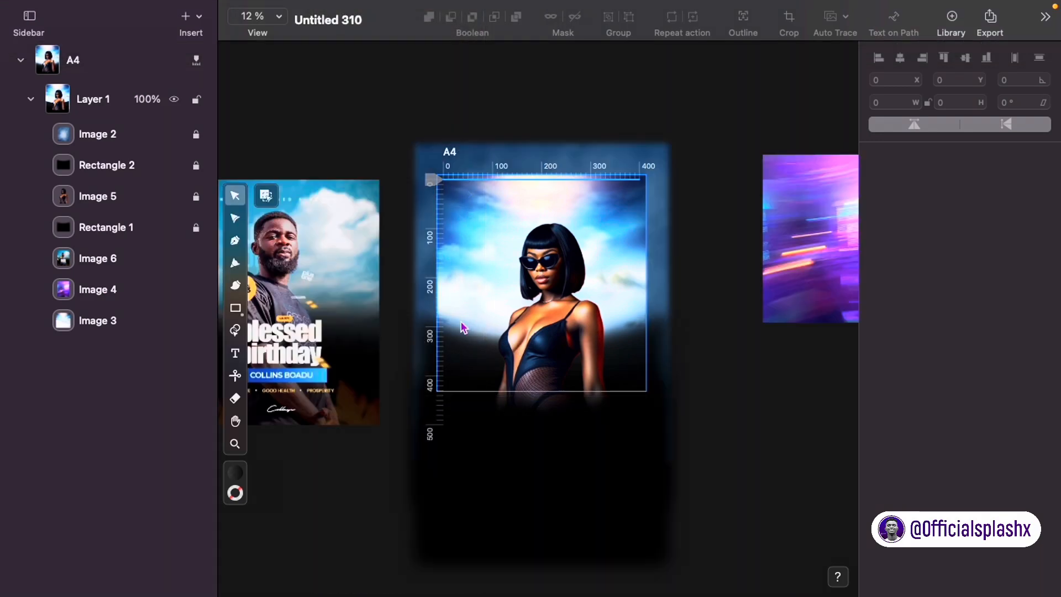
click(315, 285)
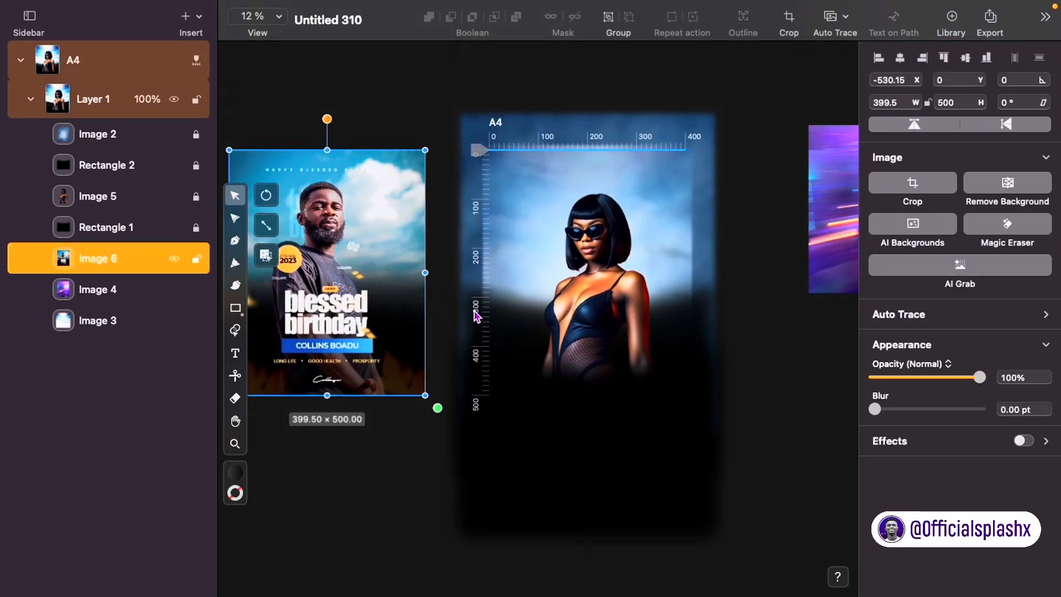
click(755, 300)
Step: Add a 'Blessed' text box over the model in the Heading Now Trial font
scroll(535, 147, down, 2)
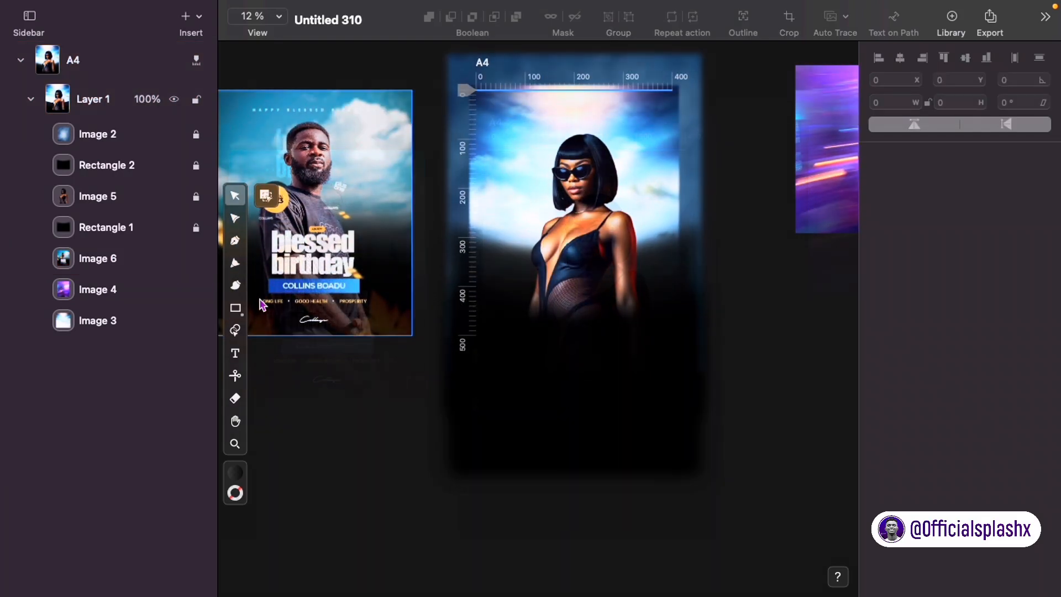
key(t)
drag(519, 194, 645, 221)
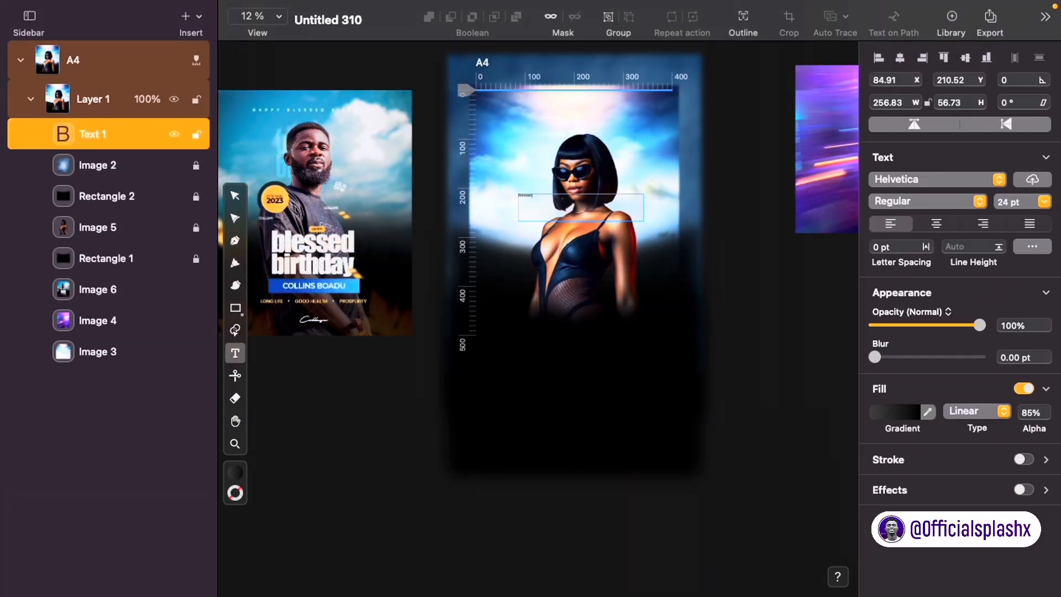
click(936, 178)
click(782, 268)
click(934, 179)
text(he)
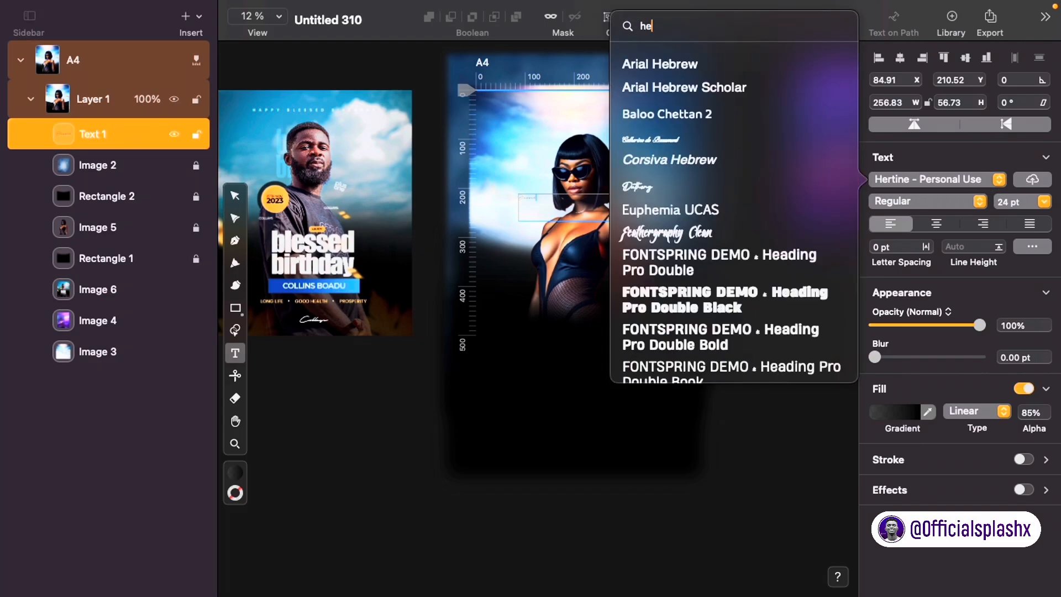
text(ading)
scroll(691, 310, down, 10)
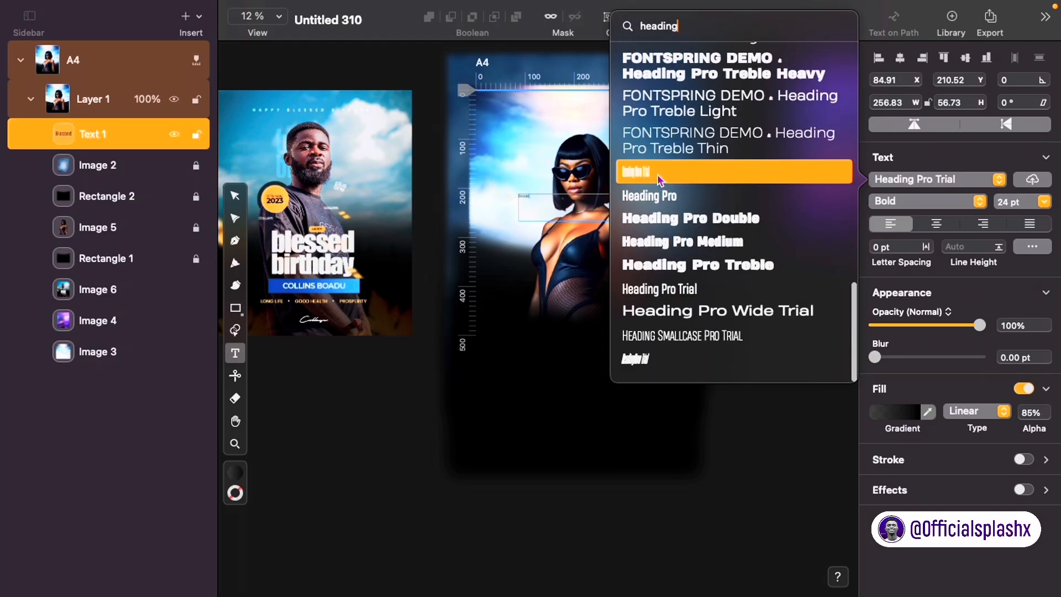
click(657, 176)
Step: Make the Blessed text auto-width, set its style to 25 Medium, and enlarge it
click(1033, 246)
click(831, 227)
click(962, 160)
click(962, 160)
click(936, 201)
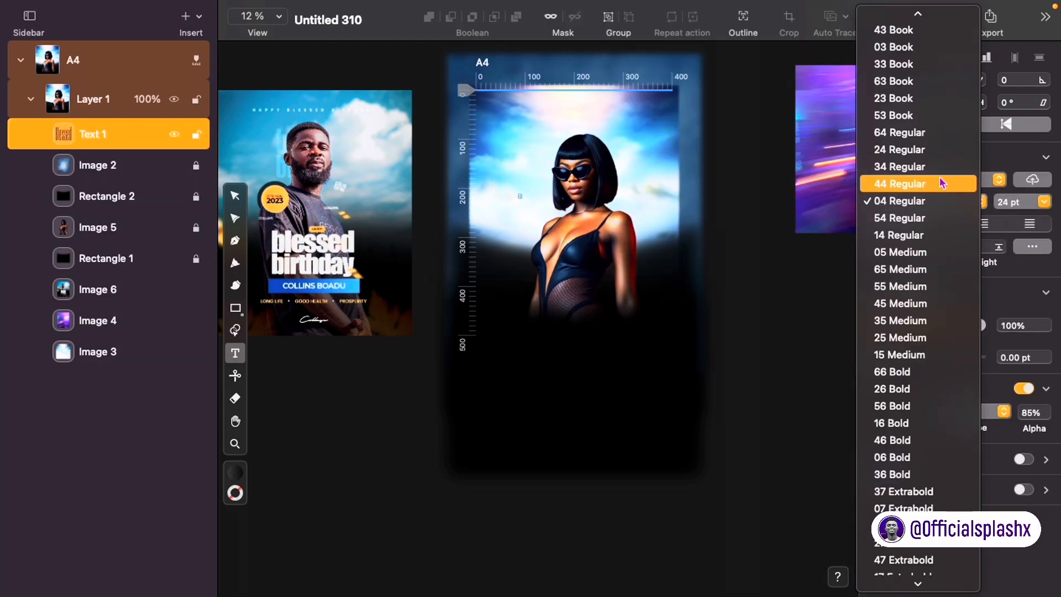
click(935, 337)
click(235, 196)
drag(538, 212, 654, 310)
Step: Give Blessed a solid white fill and position it lower over the model's torso
click(891, 413)
drag(724, 221, 423, 2)
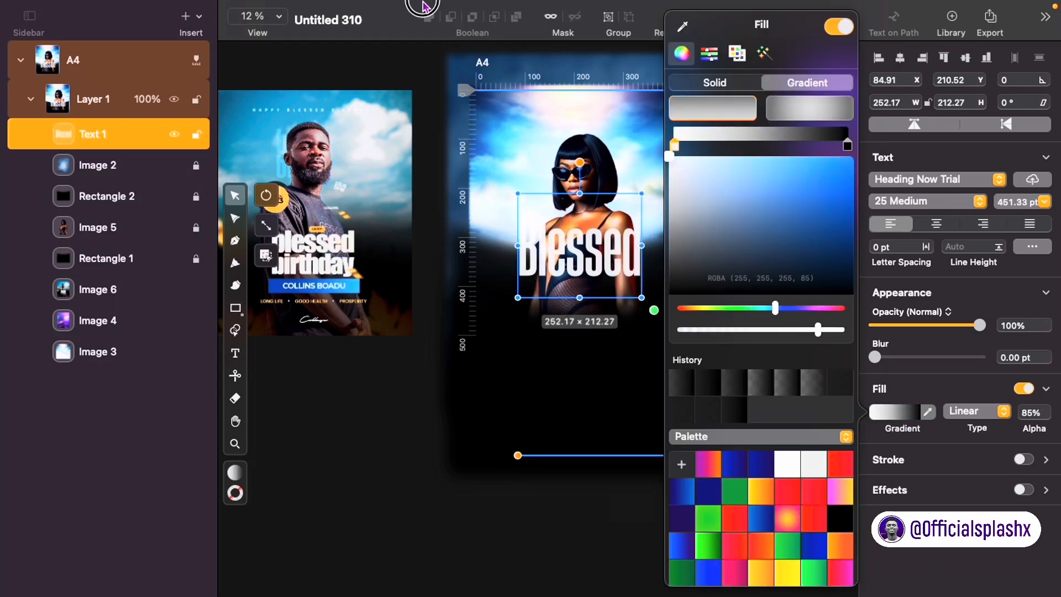
click(714, 82)
drag(818, 299, 846, 299)
click(528, 405)
drag(655, 310, 614, 276)
drag(579, 234, 594, 325)
Step: Duplicate the Blessed text, change the copy to 'Birthday', and keep it on one line
key(super+c)
key(super+v)
scroll(594, 325, left, 1)
double_click(601, 313)
text(B)
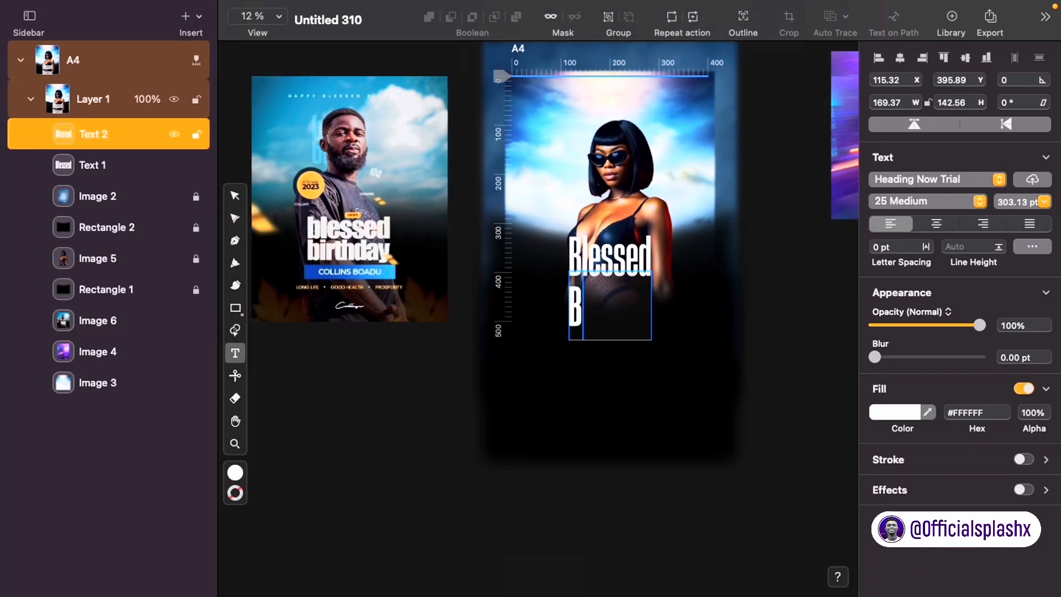
text(irthday)
click(1033, 246)
click(822, 225)
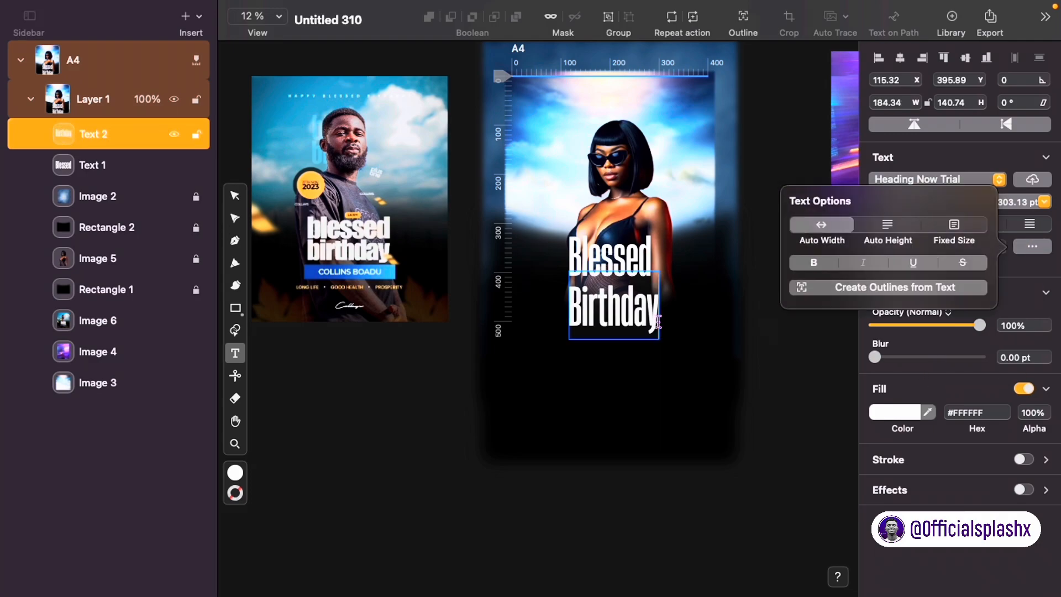
Step: Select both Blessed and Birthday and apply a Heading font family to them together
click(588, 245)
click(235, 195)
click(611, 307)
shift+click(614, 259)
click(945, 181)
text(h)
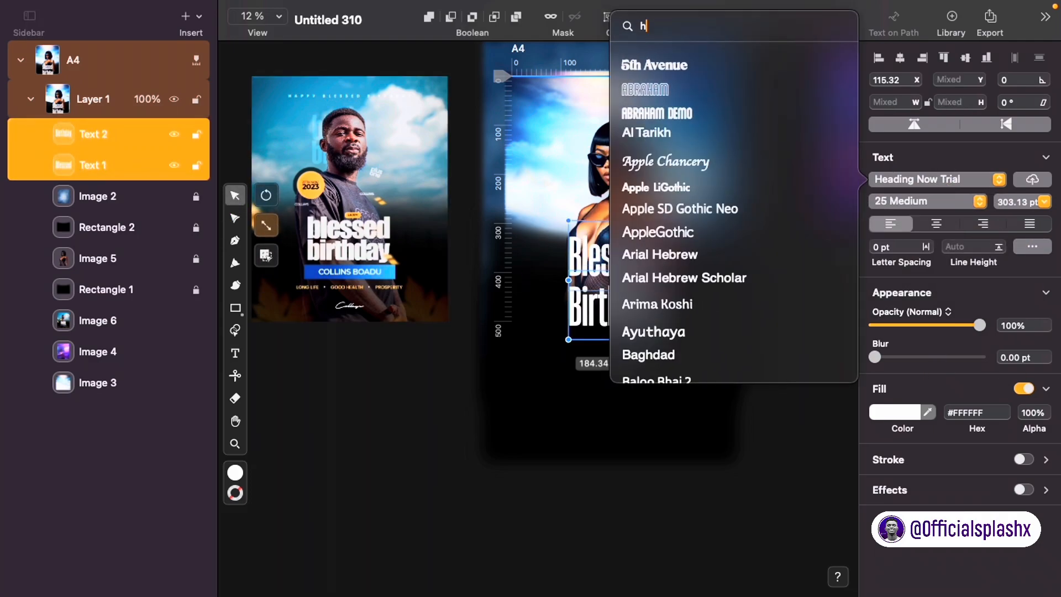
text(eading)
scroll(638, 265, down, 8)
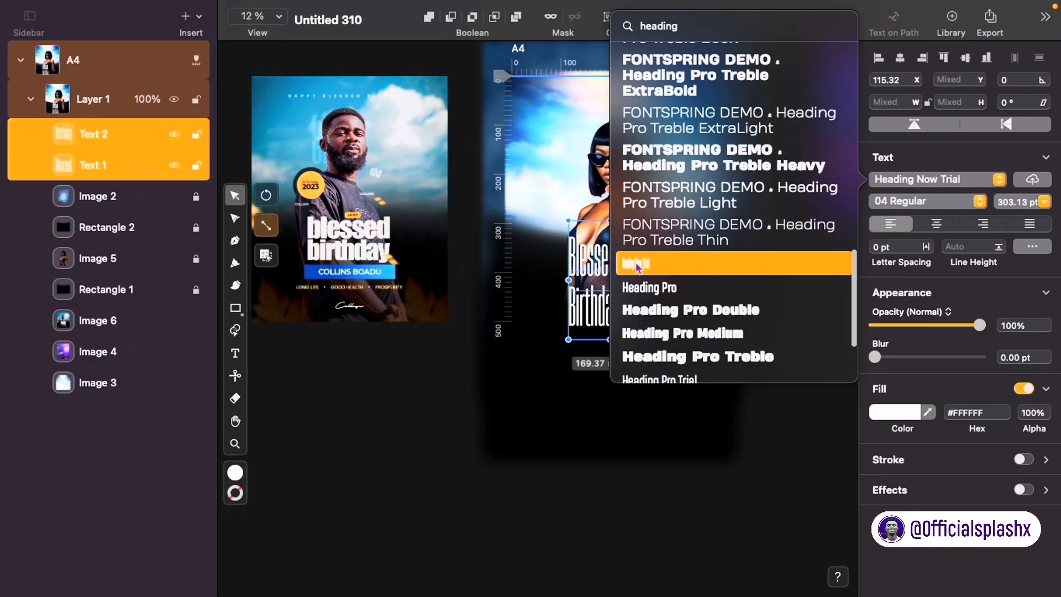
scroll(652, 260, down, 2)
scroll(685, 166, up, 4)
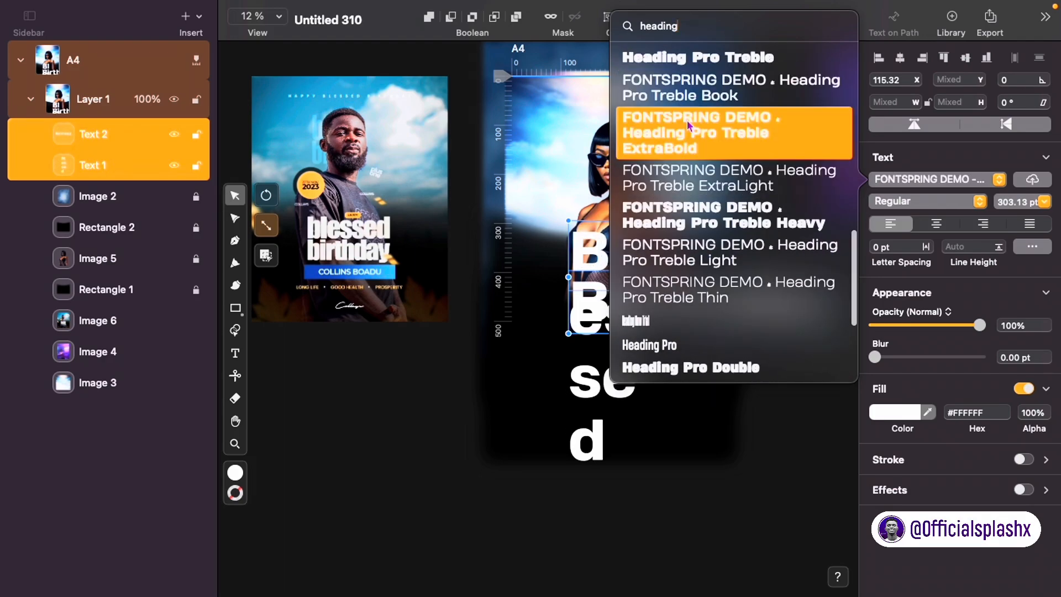
scroll(687, 119, up, 2)
click(686, 87)
Step: Keep both heading words on single lines and shrink the two-line heading to fit
click(1032, 244)
click(822, 226)
click(939, 166)
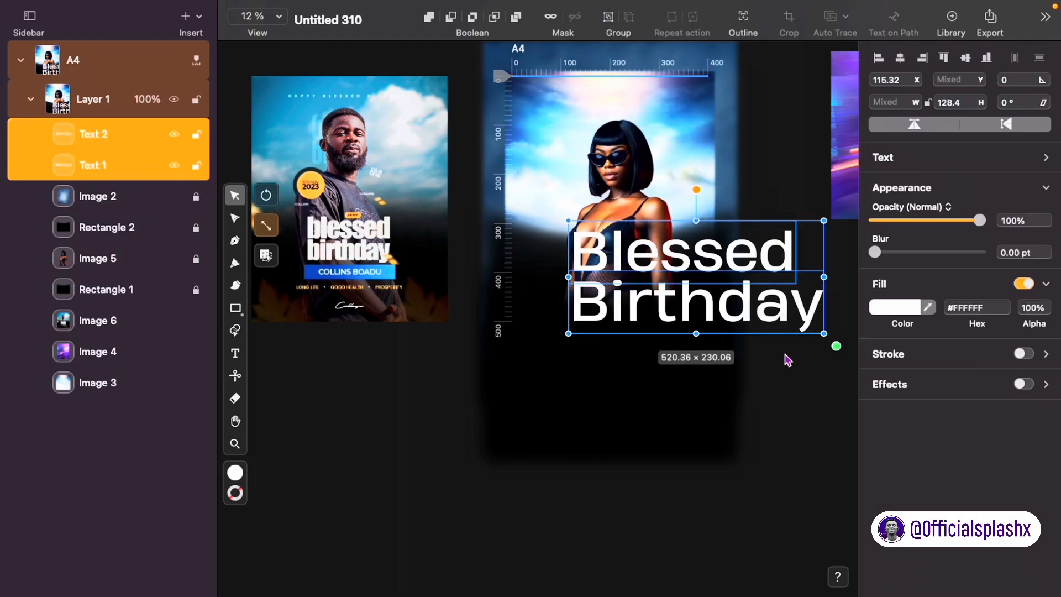
drag(837, 346, 603, 270)
click(744, 287)
click(692, 303)
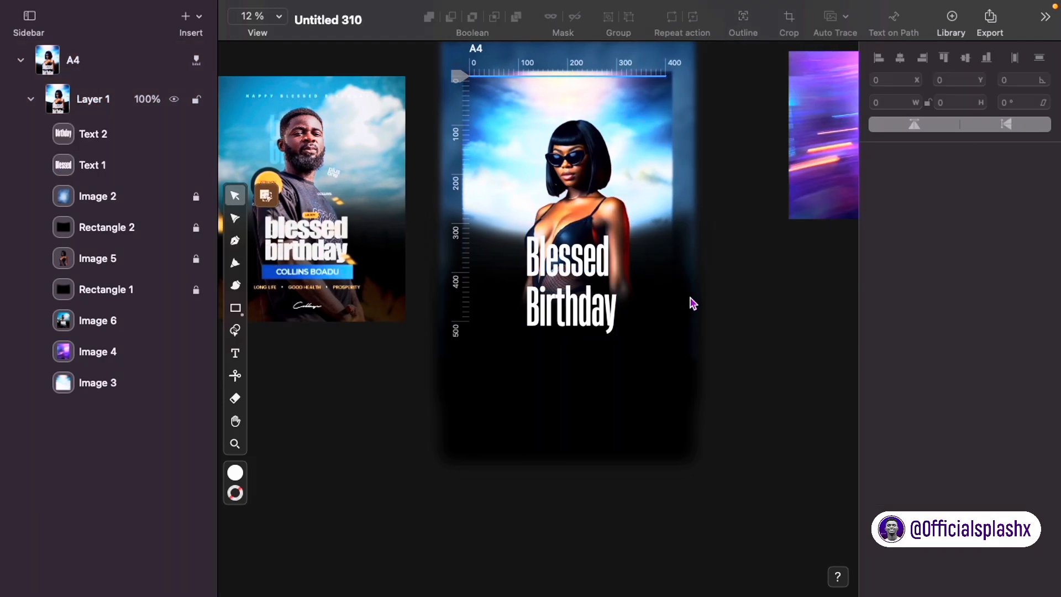
scroll(618, 272, up, 3)
click(588, 316)
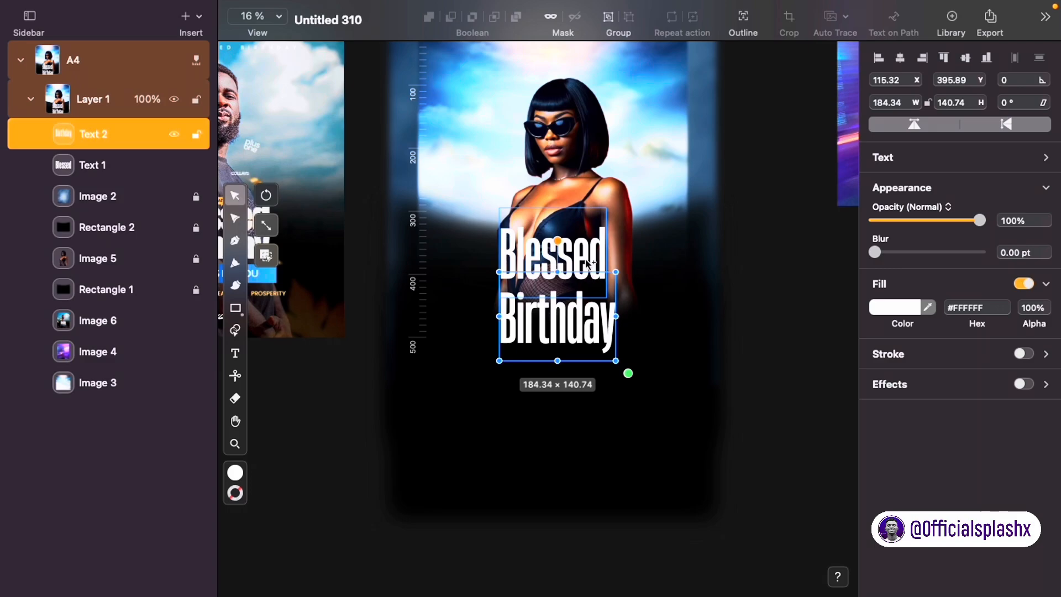
shift+click(588, 261)
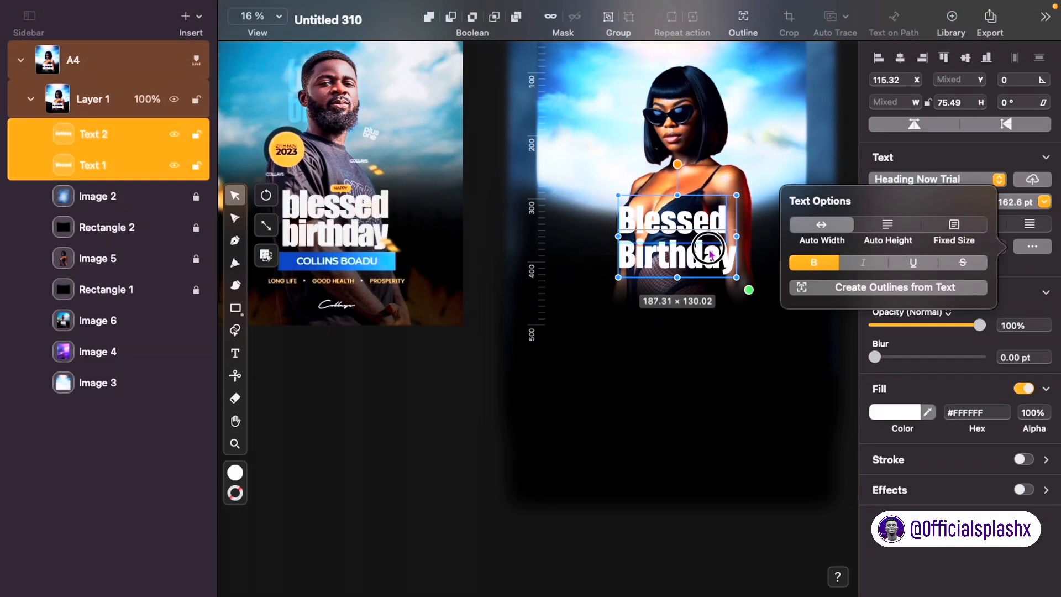
Step: Try a slight further shrink of the Blessed Birthday heading, then undo it
key(Escape)
click(698, 266)
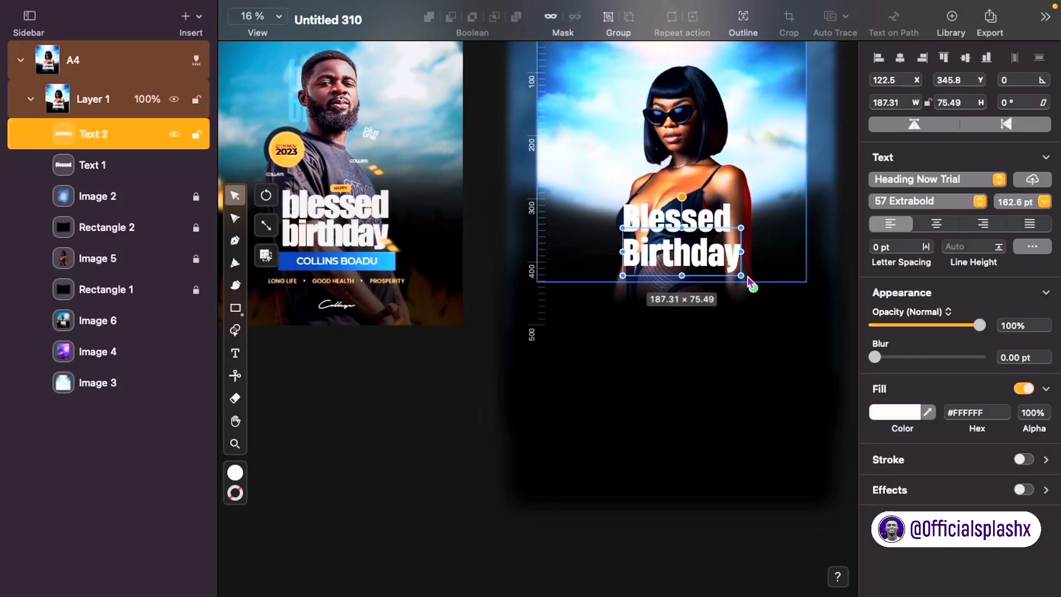
mouse_move(750, 283)
mouse_down()
mouse_move(742, 277)
mouse_move(746, 285)
mouse_up()
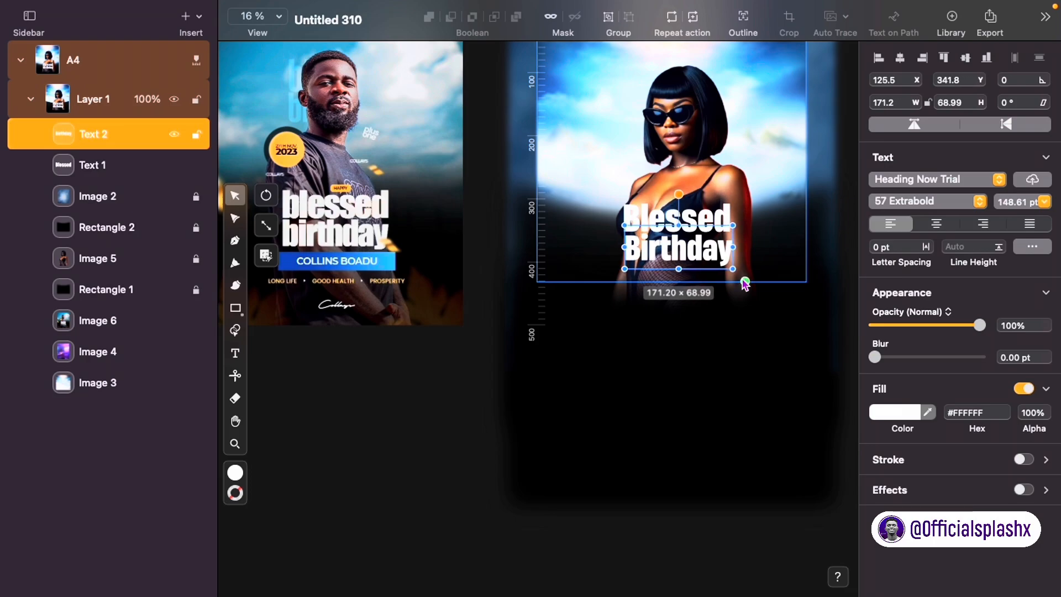
key(super+z)
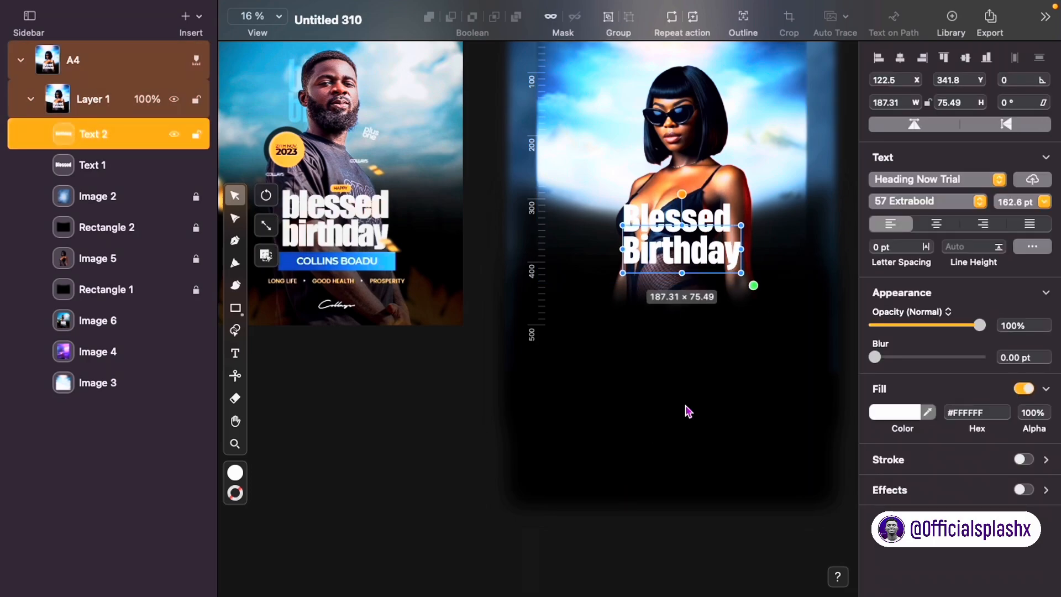
click(686, 412)
scroll(686, 408, right, 1)
scroll(387, 276, up, 5)
scroll(386, 280, down, 5)
Step: Draw a rounded pill rectangle of 60.59 × 16.14 above the heading
key(m)
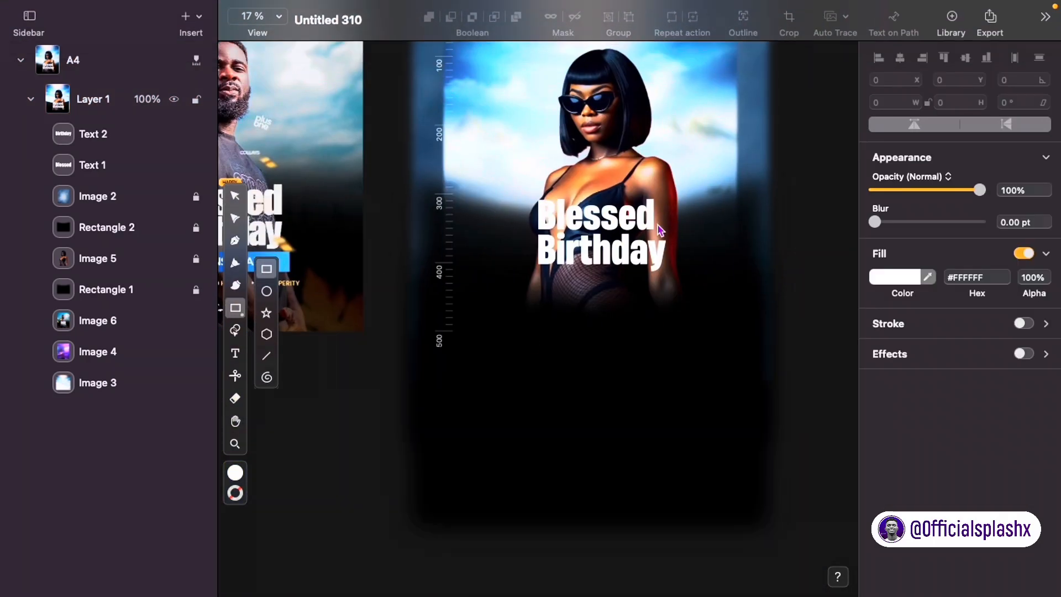
drag(613, 190, 643, 203)
key(v)
drag(875, 190, 987, 195)
scroll(595, 198, up, 5)
drag(644, 214, 614, 208)
scroll(614, 208, down, 5)
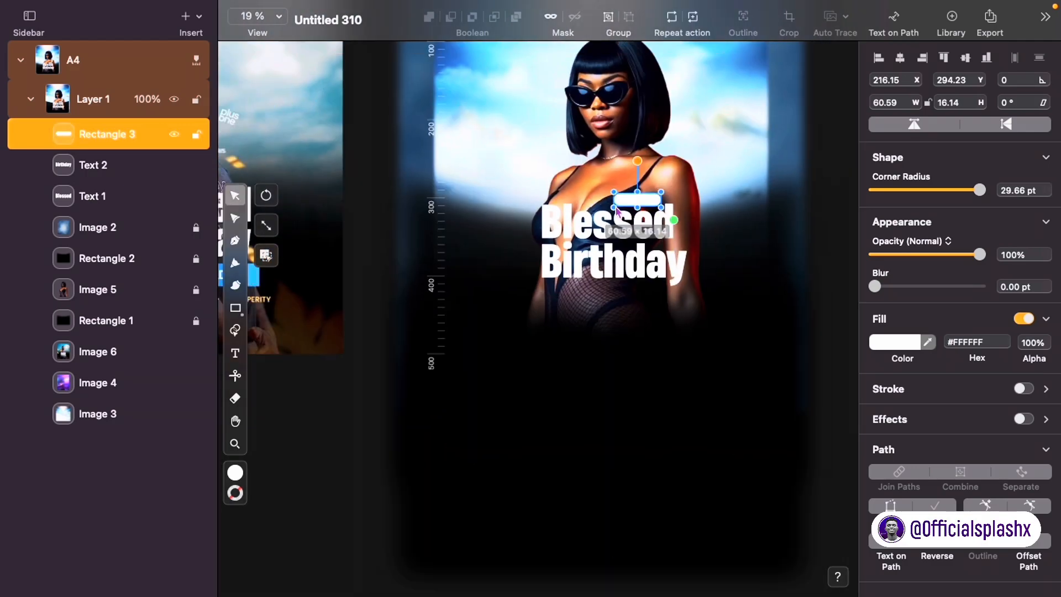
Step: Paste a copy of the heading text for HAPPY and set its weight to 05 Medium
key(super+v)
scroll(539, 310, left, 5)
scroll(539, 310, right, 4)
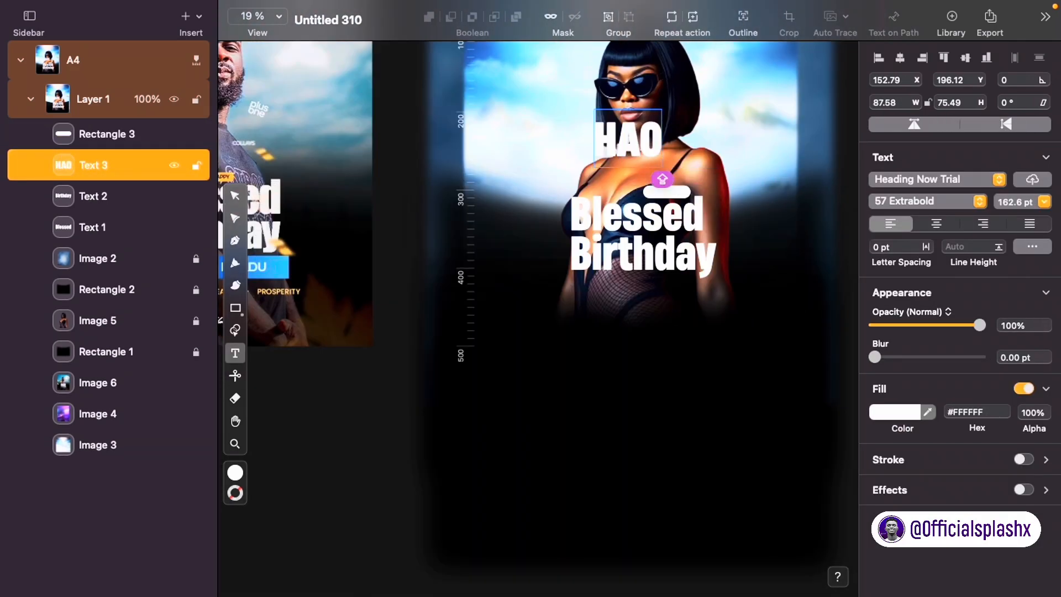
click(235, 196)
click(890, 201)
click(919, 64)
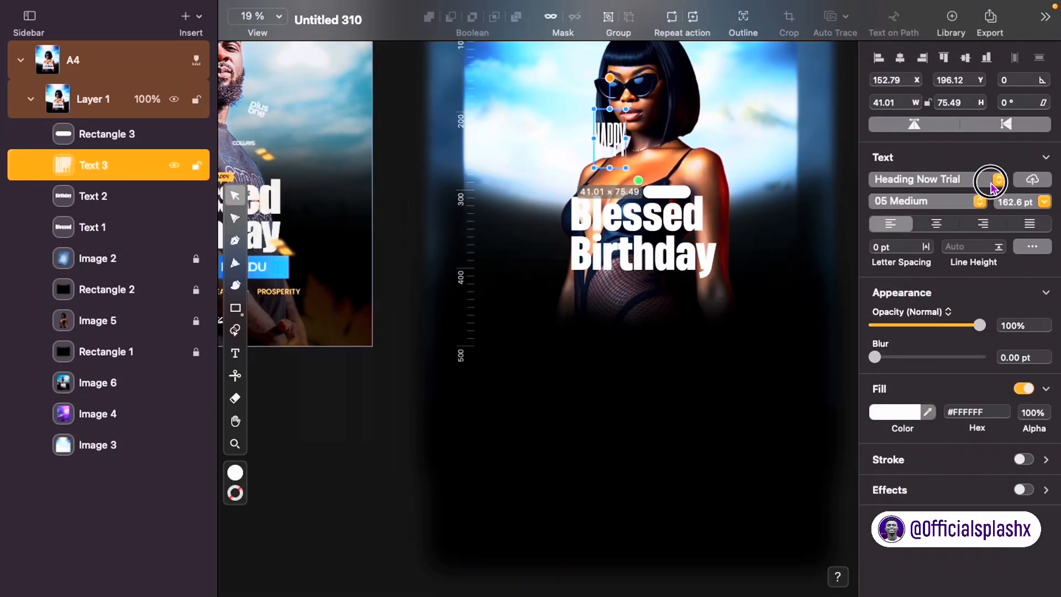
Step: Set HAPPY in Montserrat SemiBold and shrink it
click(997, 180)
text(HEADING)
scroll(741, 282, down, 15)
click(742, 283)
scroll(719, 282, down, 5)
click(684, 334)
click(684, 315)
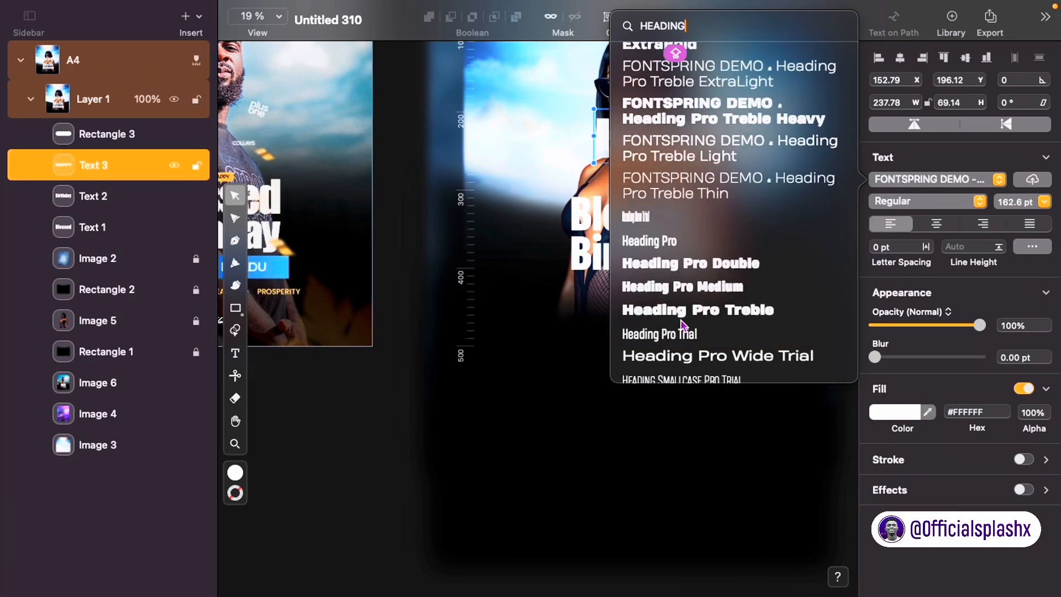
key(super+a)
text(MONT)
click(658, 210)
click(923, 202)
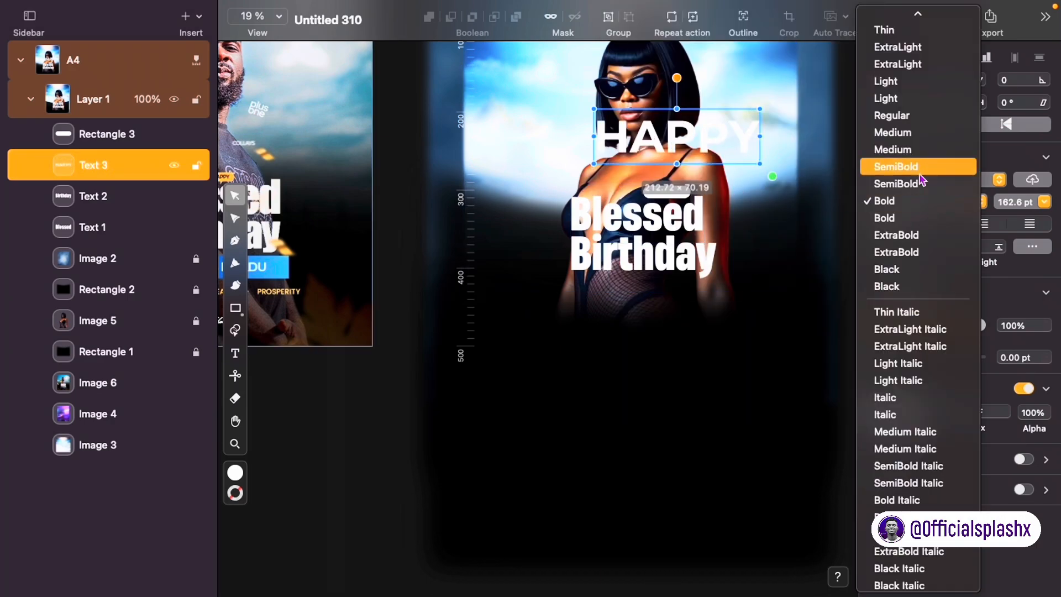
click(901, 163)
drag(769, 174, 640, 131)
Step: Fill the pill with bright yellow
click(666, 192)
click(910, 346)
drag(775, 282, 698, 283)
drag(805, 191, 952, 29)
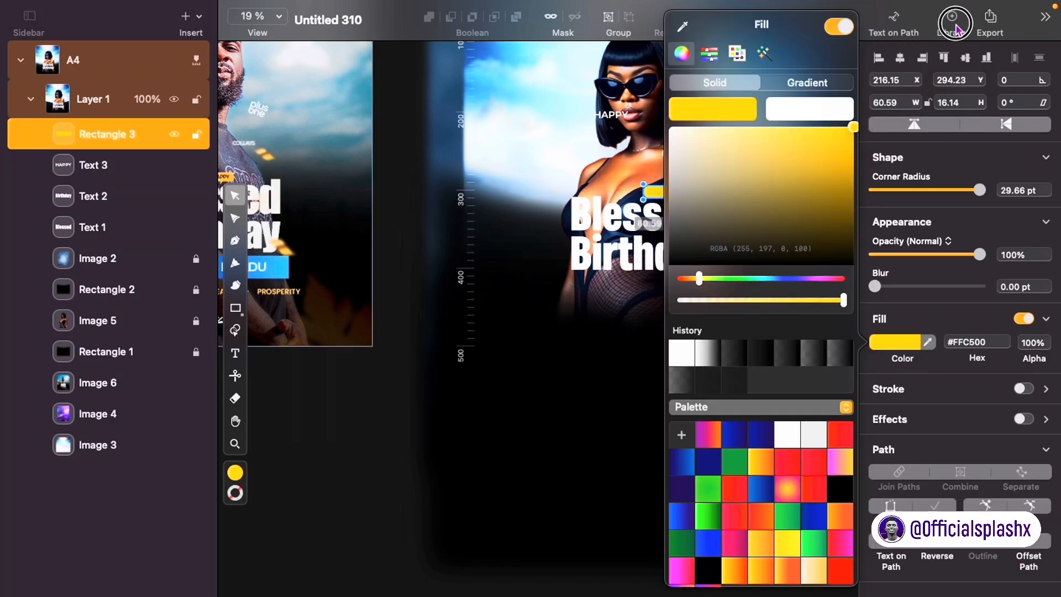
click(534, 233)
Step: Make HAPPY black, place it on the pill, raise it above the pill, and scale it to fit
click(611, 115)
click(896, 412)
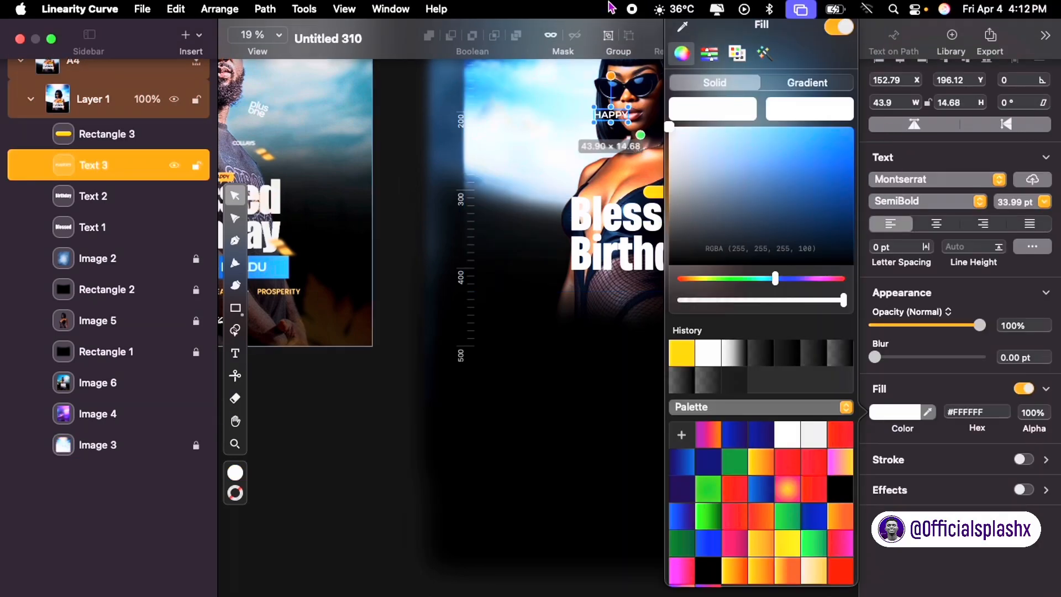
drag(804, 221, 858, 267)
drag(611, 115, 670, 143)
click(691, 349)
scroll(664, 224, up, 5)
scroll(647, 211, up, 1)
drag(33, 165, 39, 125)
scroll(572, 182, up, 5)
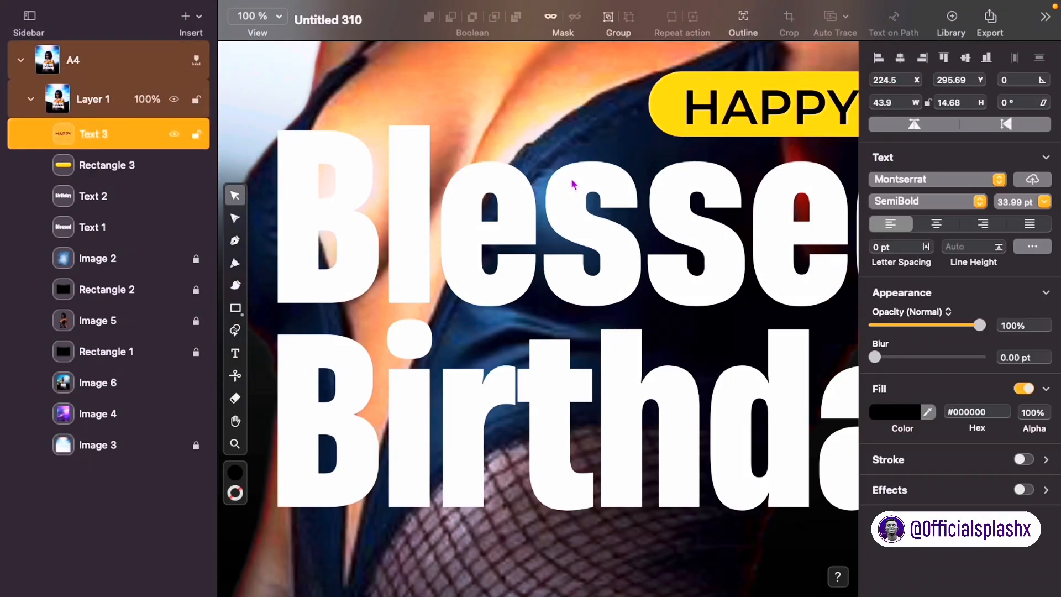
scroll(571, 187, down, 4)
drag(770, 167, 761, 165)
scroll(723, 142, down, 4)
Step: Give the pill a vertical linear gradient from yellow to orange
shift+click(748, 138)
click(966, 58)
click(773, 365)
scroll(774, 362, down, 10)
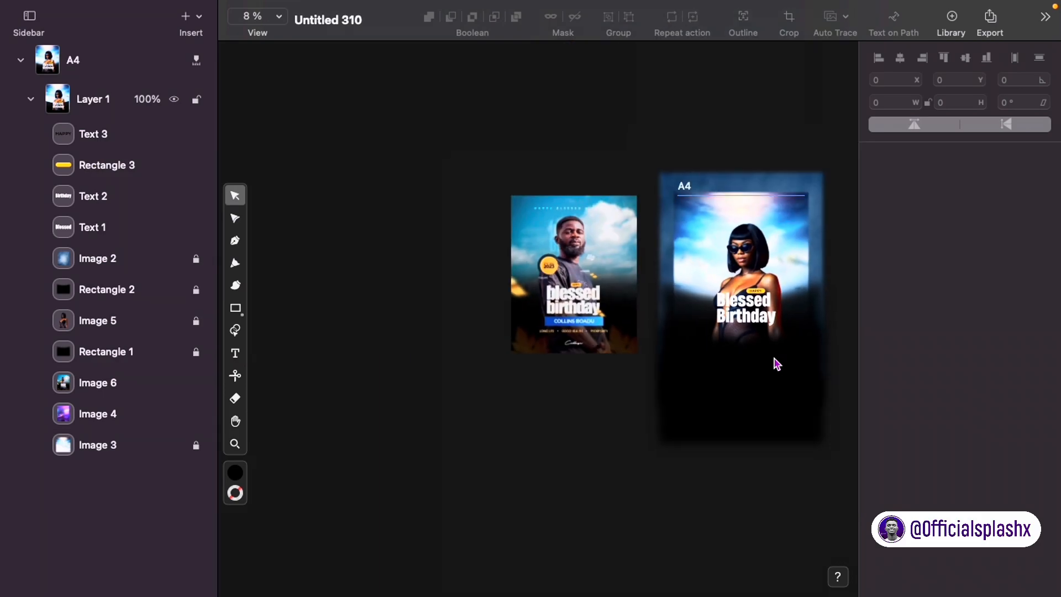
scroll(769, 347, up, 8)
click(765, 159)
click(895, 342)
click(808, 83)
click(846, 144)
drag(676, 304, 695, 308)
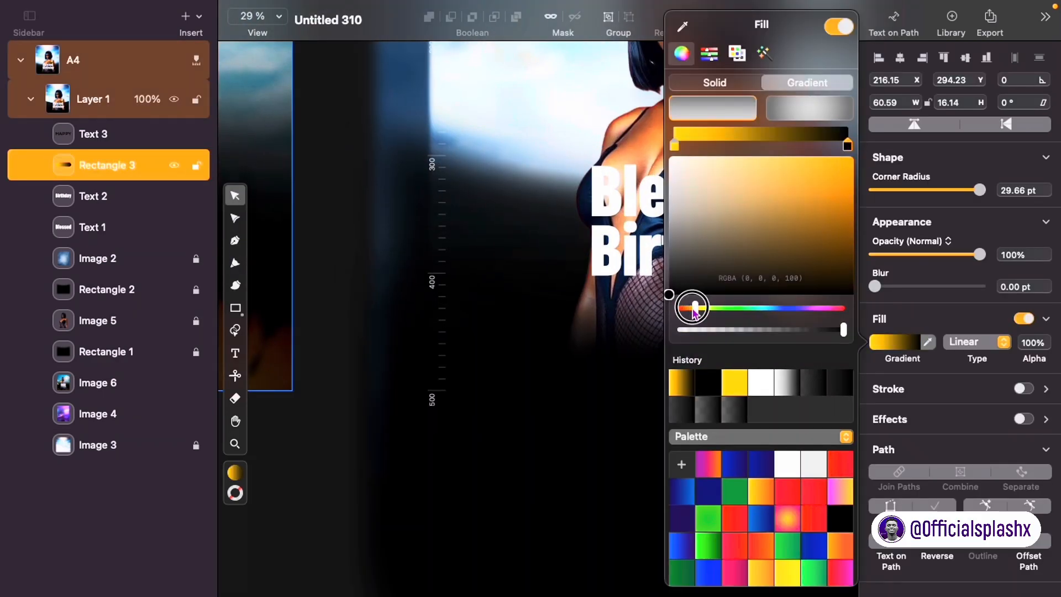
click(848, 167)
click(514, 282)
click(719, 160)
drag(719, 160, 759, 175)
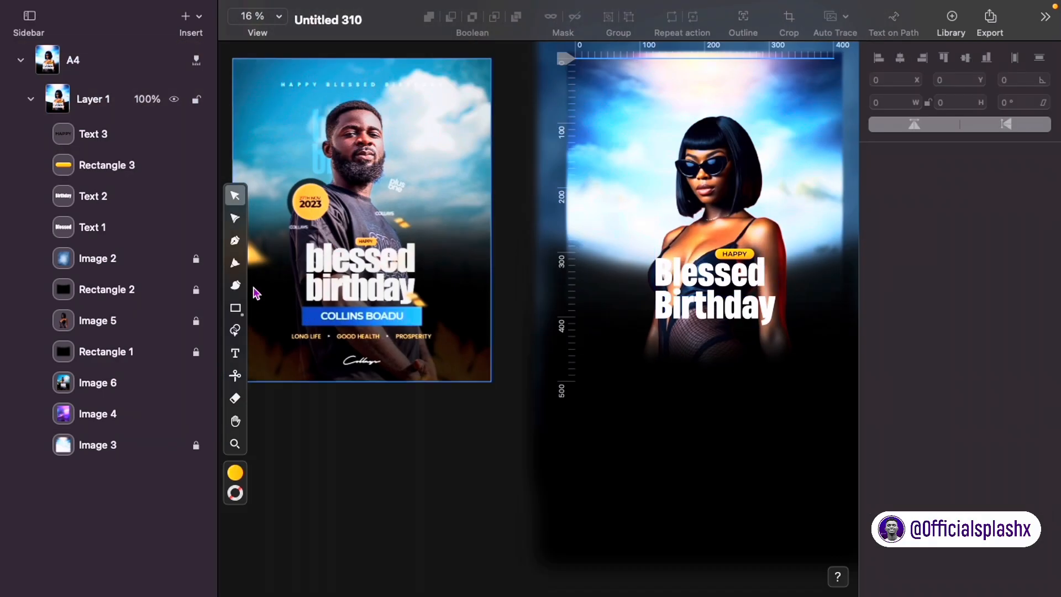
Step: Draw a circle with the ellipse tool above the heading
click(235, 308)
click(266, 294)
mouse_move(620, 154)
mouse_down()
mouse_move(700, 234)
mouse_move(691, 220)
mouse_up()
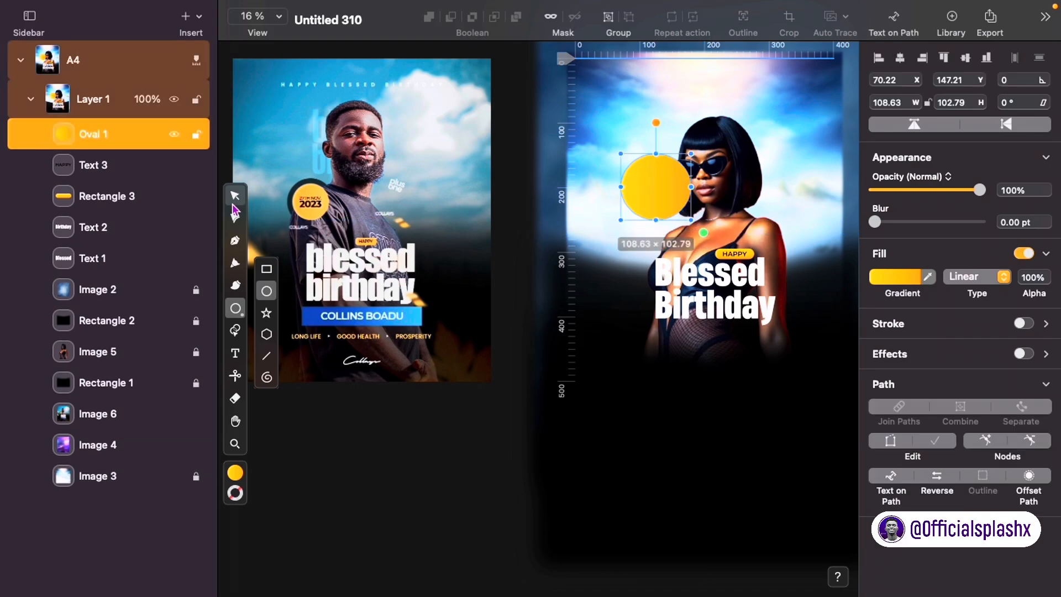
Step: Make the yellow oval a true circle by copying its height into its width, then shrink it beside the heading
click(236, 196)
click(942, 105)
drag(907, 103, 873, 107)
key(super+v)
key(super+c)
drag(968, 102, 869, 110)
key(super+v)
click(799, 149)
click(663, 194)
drag(700, 234, 678, 237)
scroll(679, 238, up, 5)
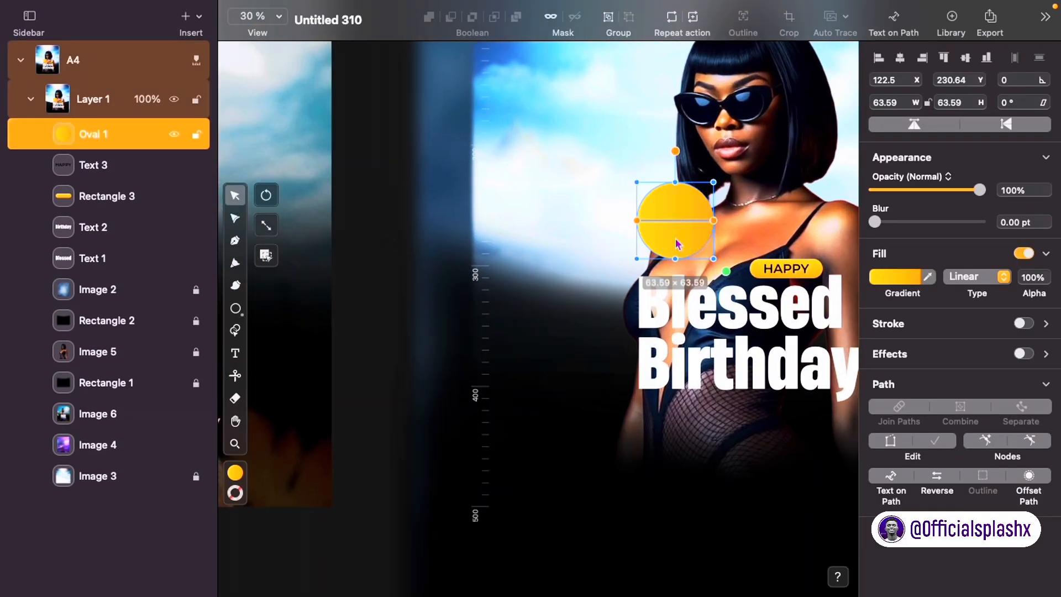
Step: Paste a larger solid-black copy of the circle behind the yellow one to form a ring
key(super+c)
key(super+v)
drag(725, 273, 752, 299)
click(915, 277)
click(772, 372)
click(696, 77)
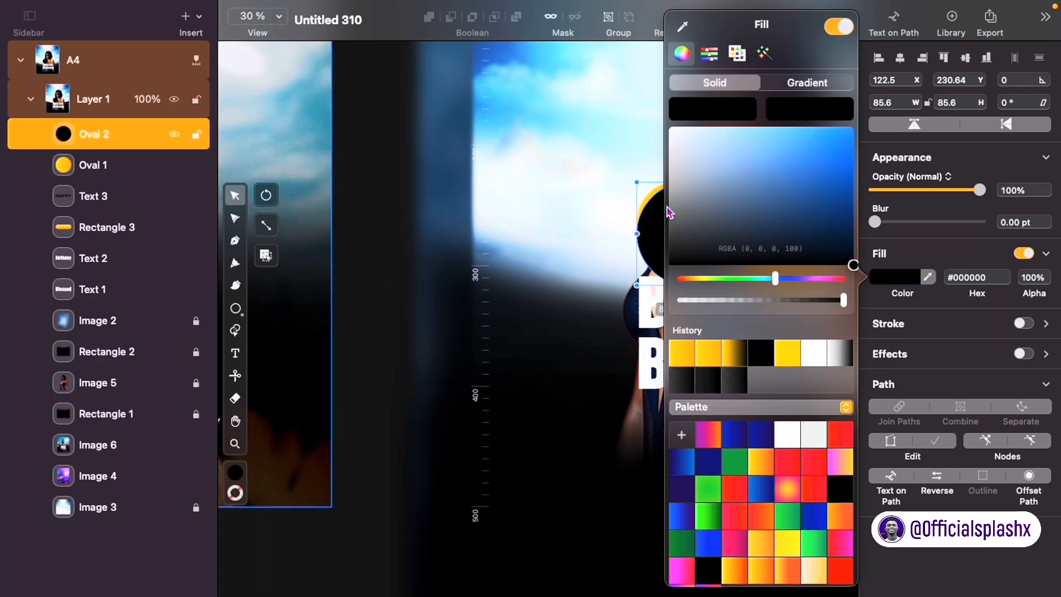
scroll(653, 211, right, 5)
drag(118, 142, 119, 397)
drag(605, 205, 590, 189)
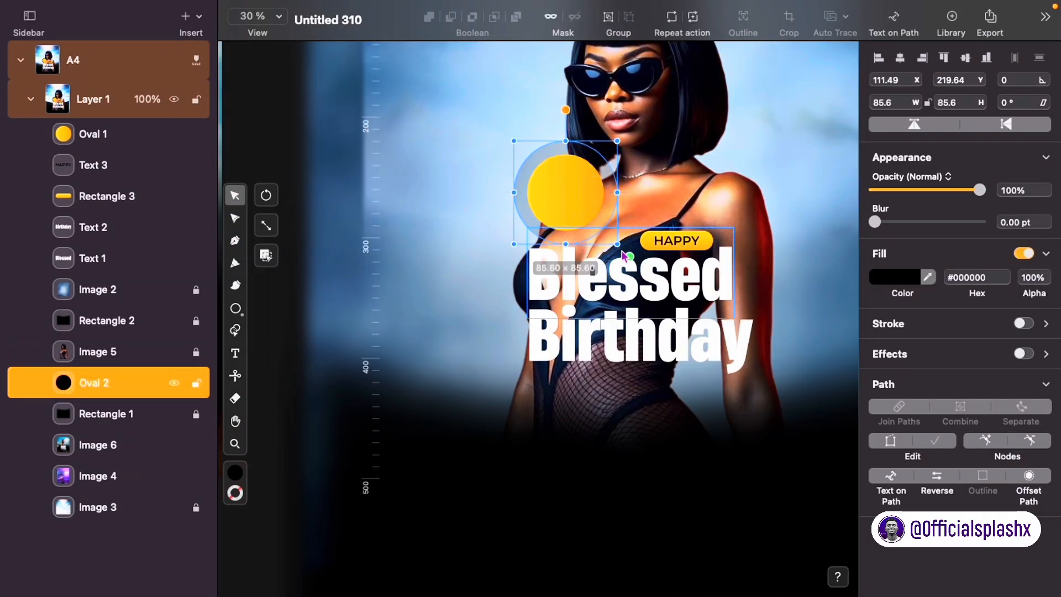
drag(617, 141, 588, 153)
scroll(579, 158, down, 5)
click(590, 334)
scroll(503, 222, up, 5)
Step: Duplicate the HAPPY text, retype it as 2025 in ExtraBold, and fit it inside the circle
click(718, 164)
key(super+c)
key(super+v)
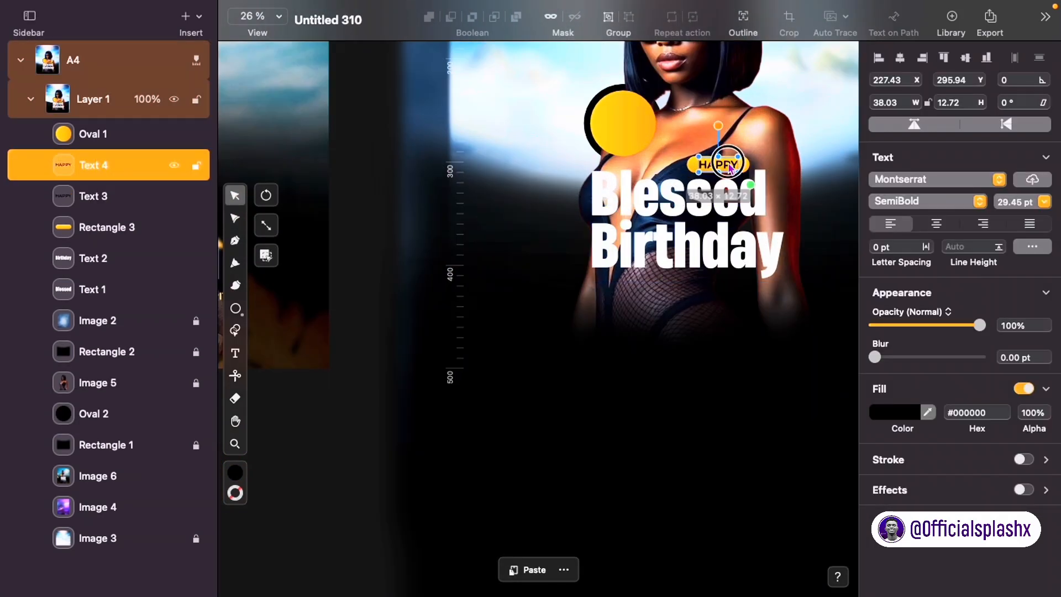
drag(719, 164, 707, 127)
double_click(707, 127)
text(2025)
click(954, 201)
click(1038, 245)
click(823, 227)
click(234, 195)
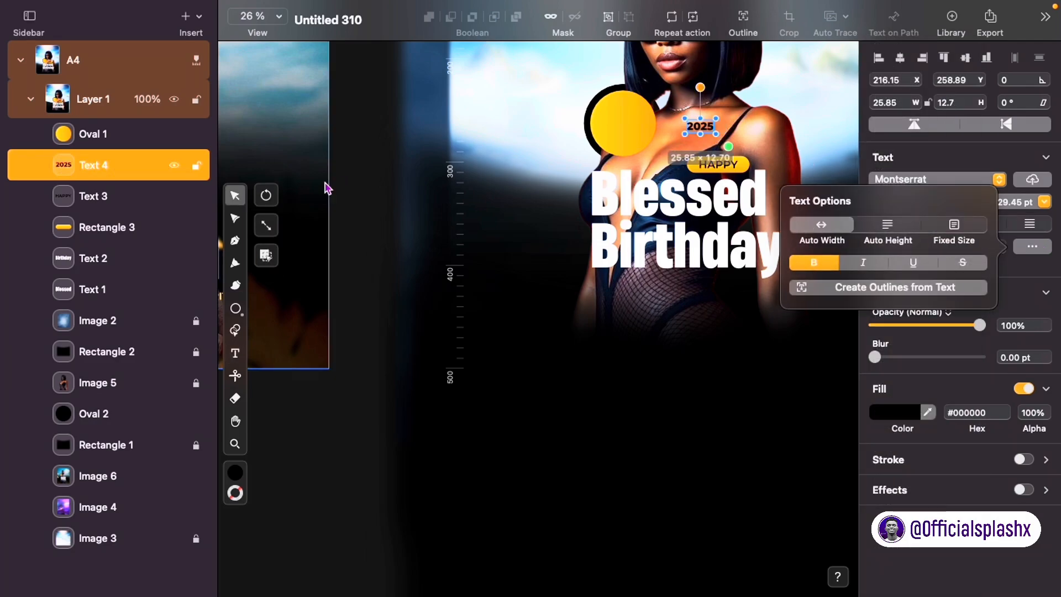
click(553, 337)
click(701, 127)
drag(714, 134, 636, 132)
drag(125, 166, 118, 125)
scroll(636, 130, up, 5)
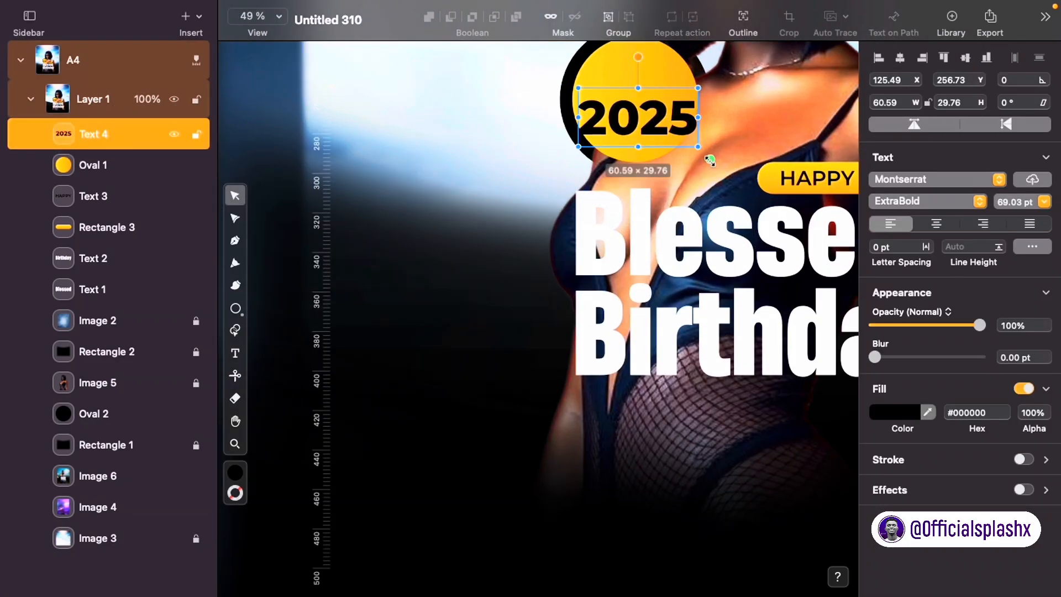
drag(709, 157, 677, 142)
Step: Duplicate 2025 into a single-line Medium-weight date line reading 02. AUG. above it
drag(653, 106, 604, 92)
scroll(668, 115, down, 2)
double_click(755, 95)
click(963, 202)
click(907, 147)
click(1033, 246)
click(822, 225)
click(235, 196)
scroll(769, 119, right, 2)
click(600, 109)
shift+click(602, 117)
scroll(604, 93, down, 5)
click(791, 232)
scroll(791, 89, down, 3)
Step: Copy the yellow pill into a cyan-to-blue gradient bar with slightly rounded corners under the heading
click(685, 105)
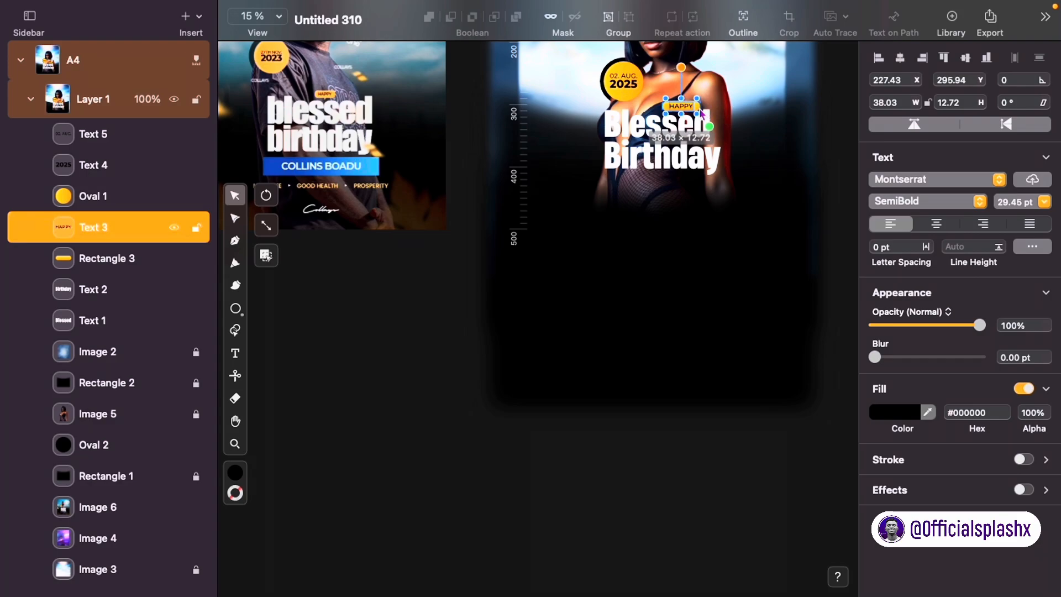
click(669, 106)
key(super+c)
key(super+v)
drag(670, 106, 629, 168)
click(895, 342)
drag(700, 309, 796, 308)
click(848, 145)
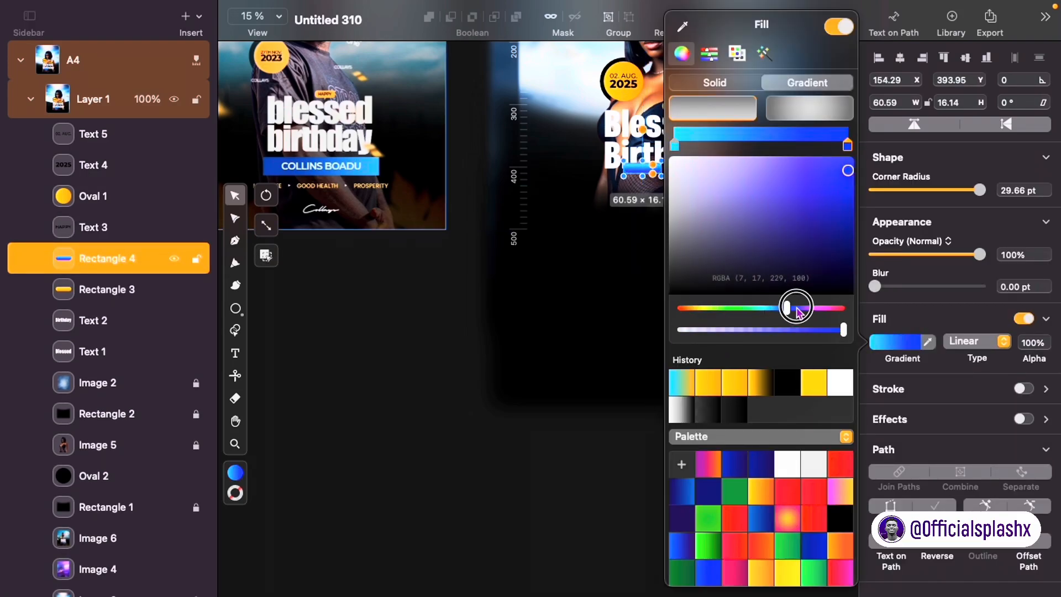
click(607, 203)
click(654, 167)
scroll(654, 167, up, 5)
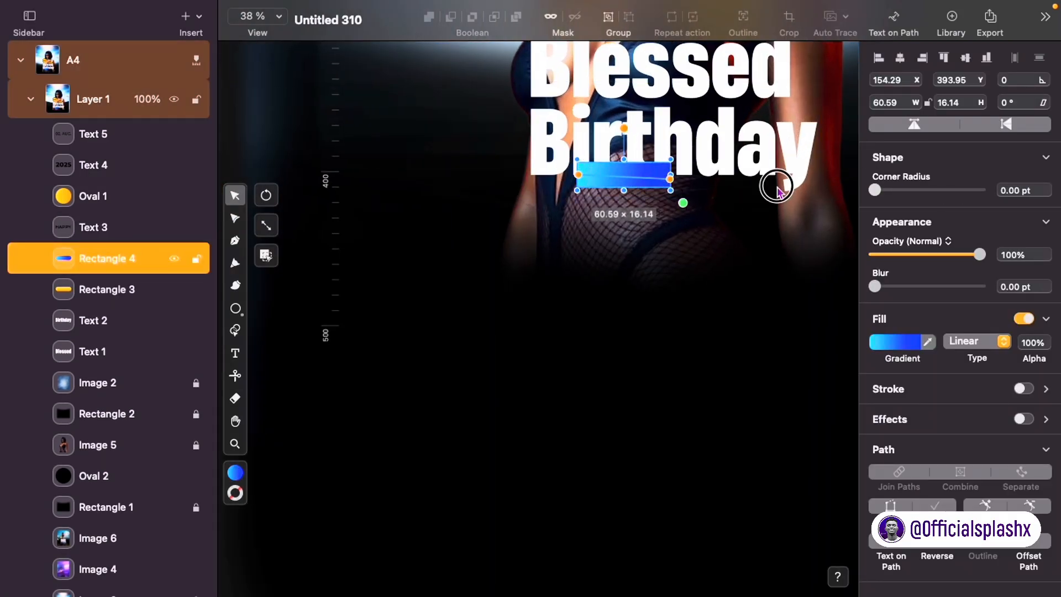
drag(875, 190, 886, 190)
drag(650, 182, 760, 233)
key(shift+Down)
scroll(814, 227, down, 4)
click(731, 256)
scroll(731, 256, right, 2)
Step: Duplicate HAPPY onto the bar and retype it as the celebrant's name in white Bold on one line
click(738, 223)
click(762, 262)
drag(717, 124, 688, 225)
double_click(685, 224)
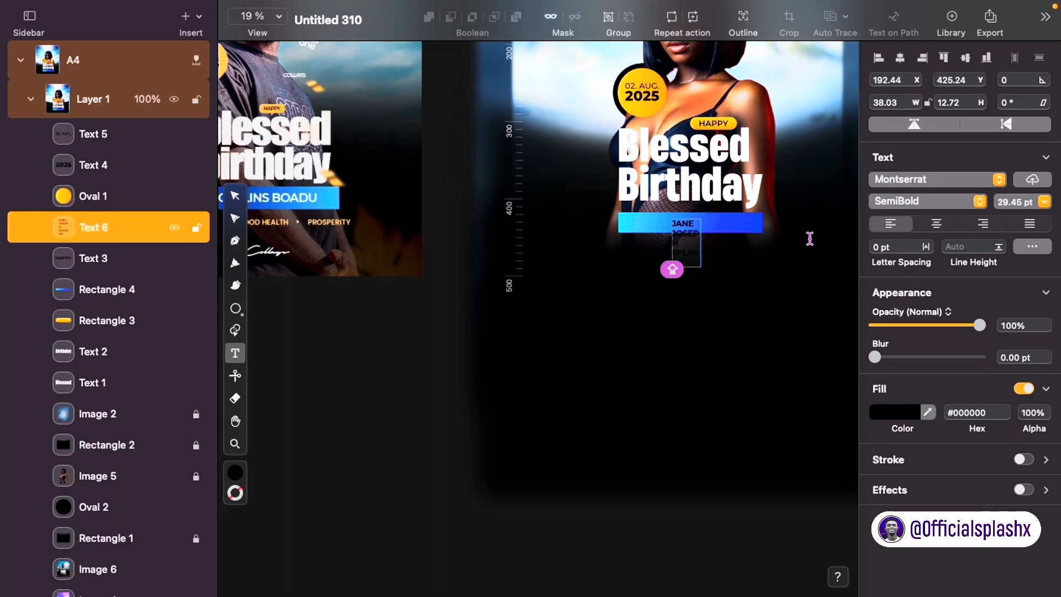
click(1032, 248)
click(824, 225)
click(895, 413)
drag(805, 194, 668, 125)
click(744, 247)
drag(746, 225, 774, 242)
double_click(734, 225)
click(722, 224)
key(BackSpace)
click(489, 169)
click(929, 202)
click(886, 253)
Step: Centre the name horizontally and vertically on the blue bar
shift+click(750, 231)
click(901, 58)
click(966, 58)
click(753, 321)
scroll(802, 339, down, 5)
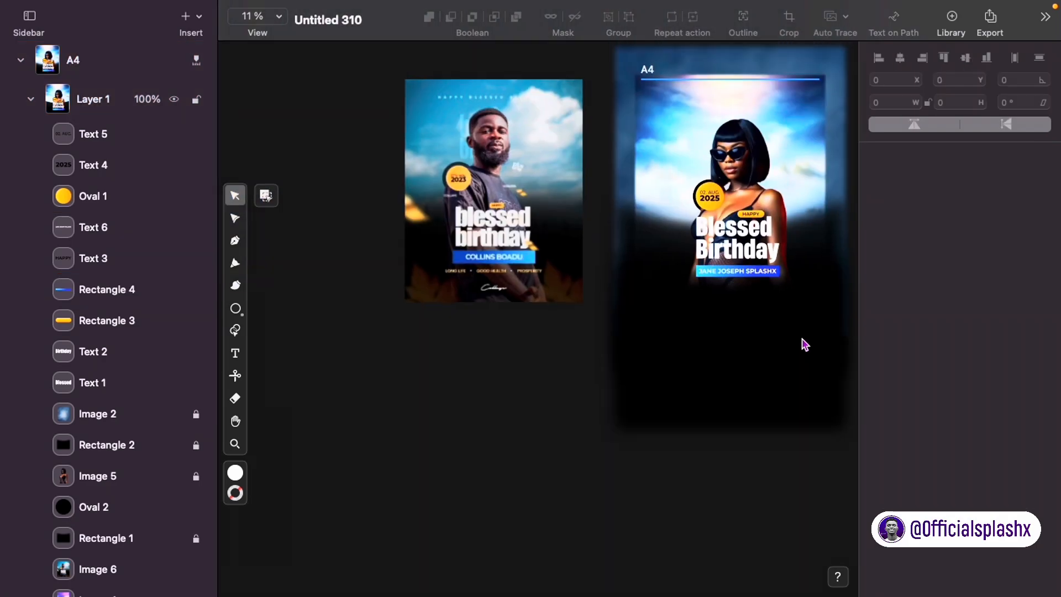
scroll(500, 332, up, 5)
scroll(584, 177, down, 5)
scroll(711, 257, up, 5)
Step: Remove stray letters from the name, enlarge it, make the bar taller, and re-centre both
click(627, 251)
double_click(627, 251)
key(BackSpace)
key(BackSpace)
key(BackSpace)
key(BackSpace)
key(BackSpace)
key(BackSpace)
key(BackSpace)
key(BackSpace)
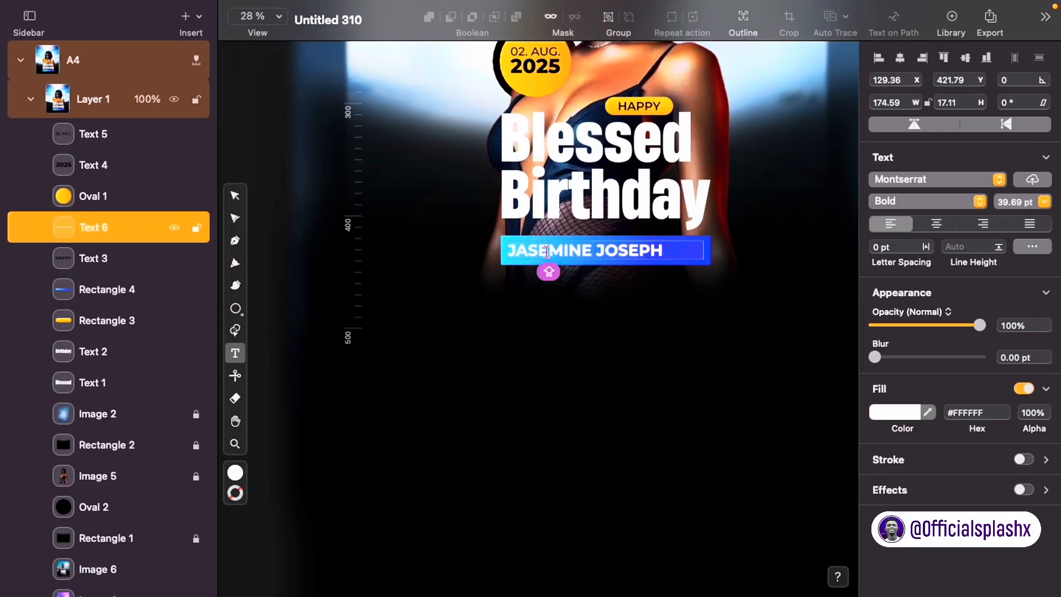
key(BackSpace)
click(840, 335)
click(1032, 246)
click(822, 225)
drag(612, 252, 683, 268)
click(515, 251)
drag(606, 264, 605, 270)
shift+click(631, 258)
click(900, 58)
click(966, 58)
click(729, 275)
Step: Paste another copy of the HAPPY text to serve as the tagline
scroll(730, 274, down, 5)
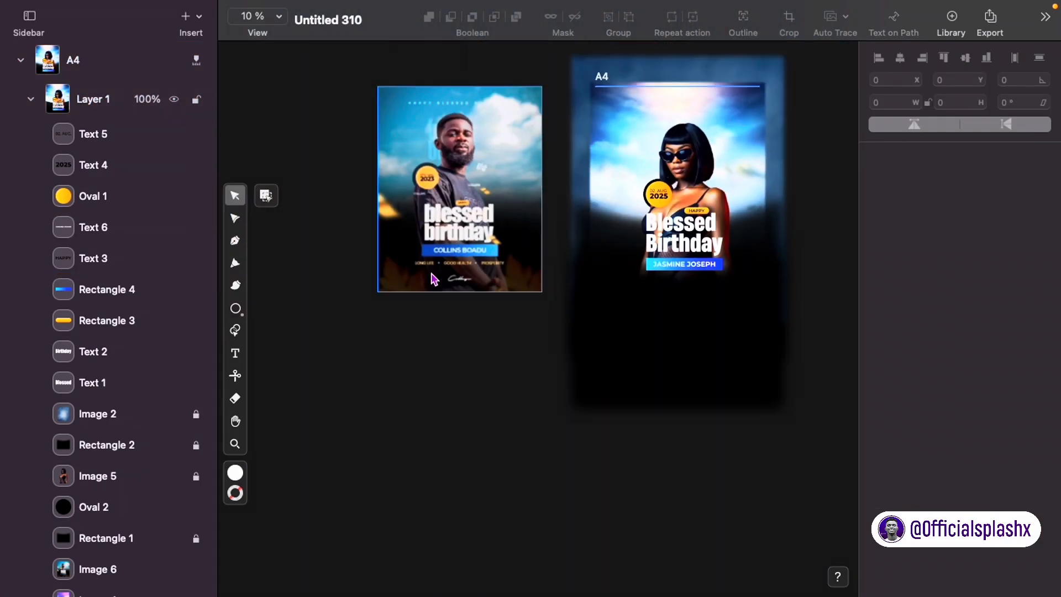
scroll(671, 229, up, 5)
click(723, 191)
key(super+c)
key(super+v)
drag(724, 185, 724, 131)
double_click(724, 137)
Step: Type the LONG LIFE ★ GOOD HEALTH ★ PROSPERITY tagline, inserting stars from the symbol picker
text(LON)
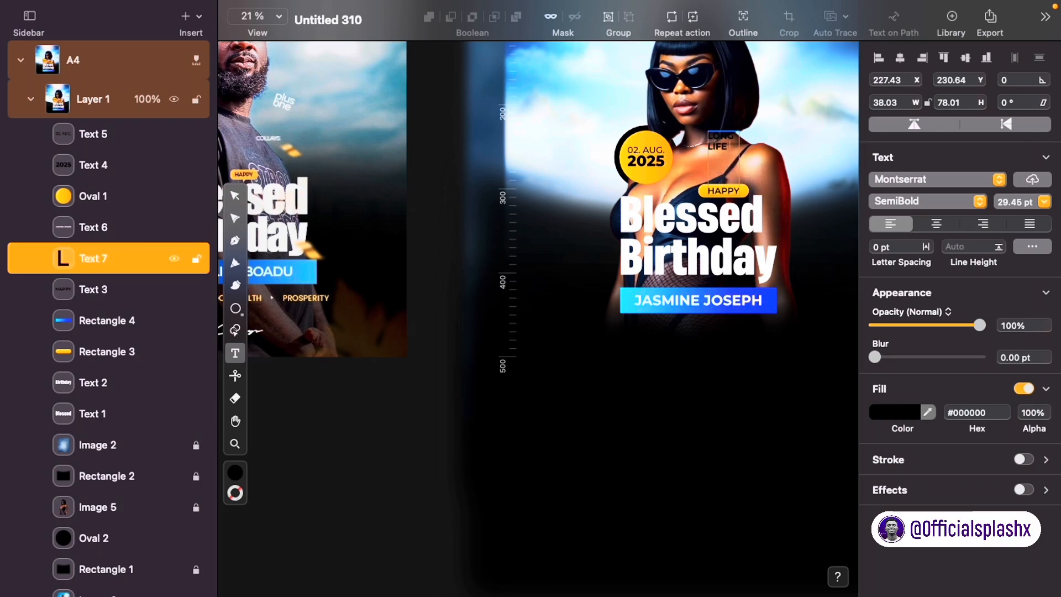
key(ctrl+super+space)
click(827, 425)
scroll(749, 282, down, 10)
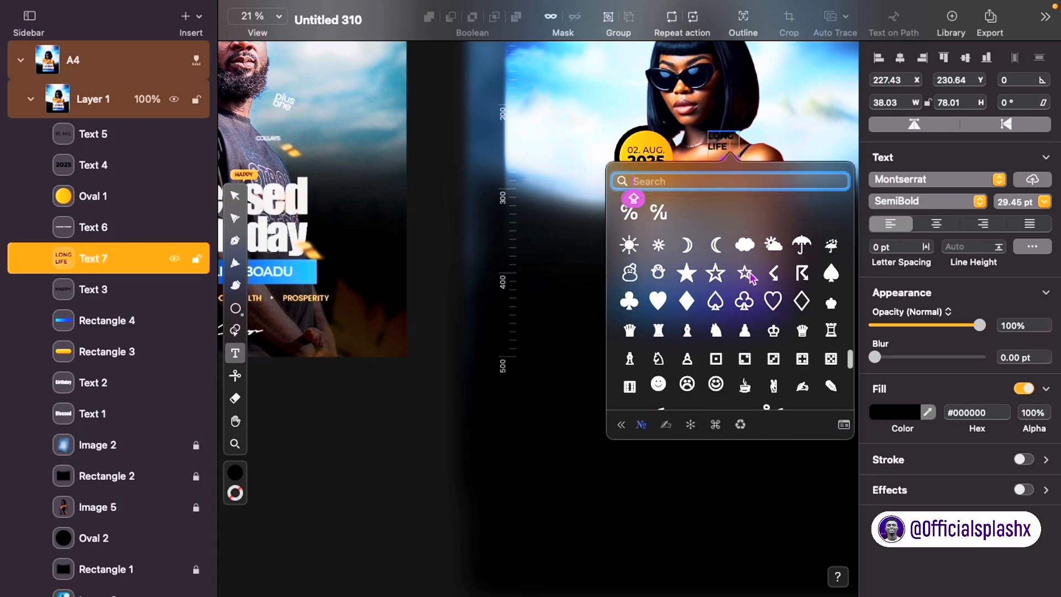
scroll(683, 332, up, 10)
click(679, 283)
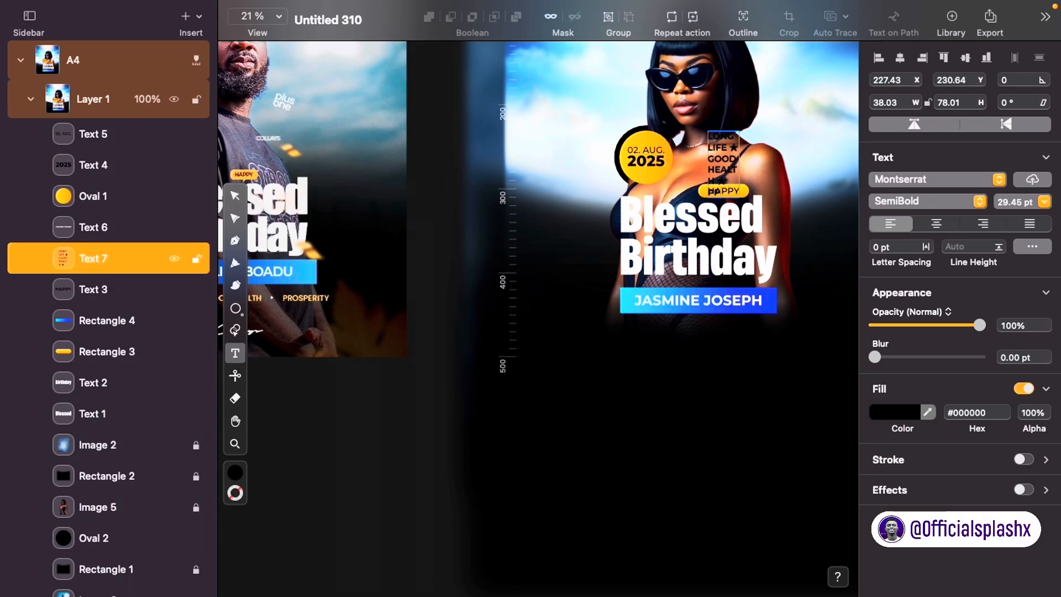
Step: Make the tagline white, single-line, and place it below the name bar
click(905, 415)
drag(697, 166, 817, 343)
click(1033, 246)
click(879, 248)
click(724, 387)
click(703, 319)
Step: Scale the tagline smaller and centre it horizontally on the page just under the banner
click(900, 57)
drag(738, 312, 749, 331)
scroll(749, 332, right, 3)
mouse_move(762, 336)
mouse_down()
mouse_move(821, 339)
mouse_move(741, 336)
mouse_up()
click(900, 57)
click(777, 325)
scroll(779, 330, right, 2)
click(663, 339)
click(900, 58)
click(685, 370)
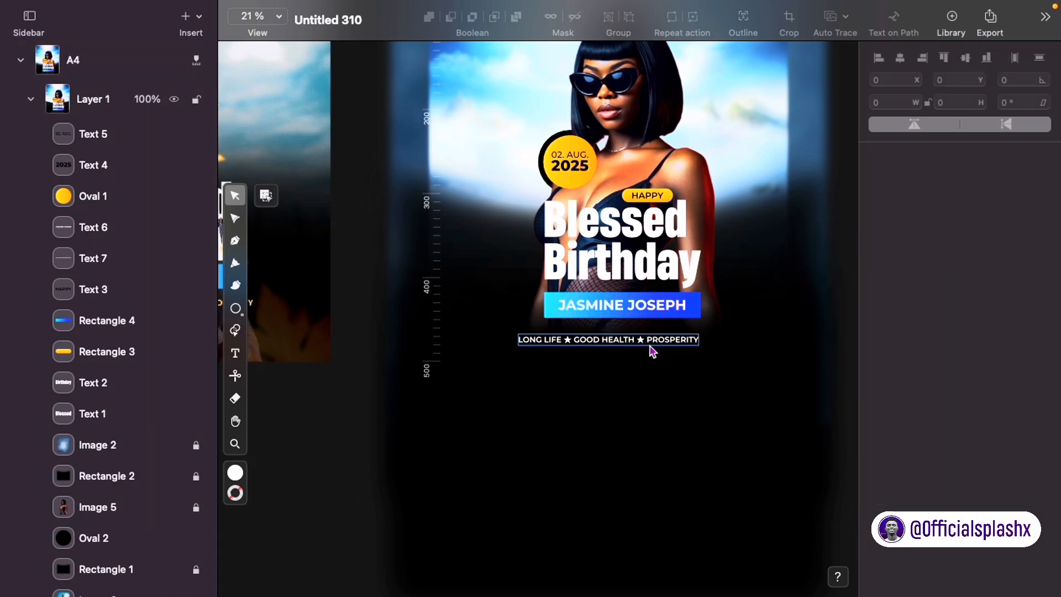
scroll(761, 269, down, 2)
Step: Reposition the model photo on the flyer
drag(753, 107, 546, 345)
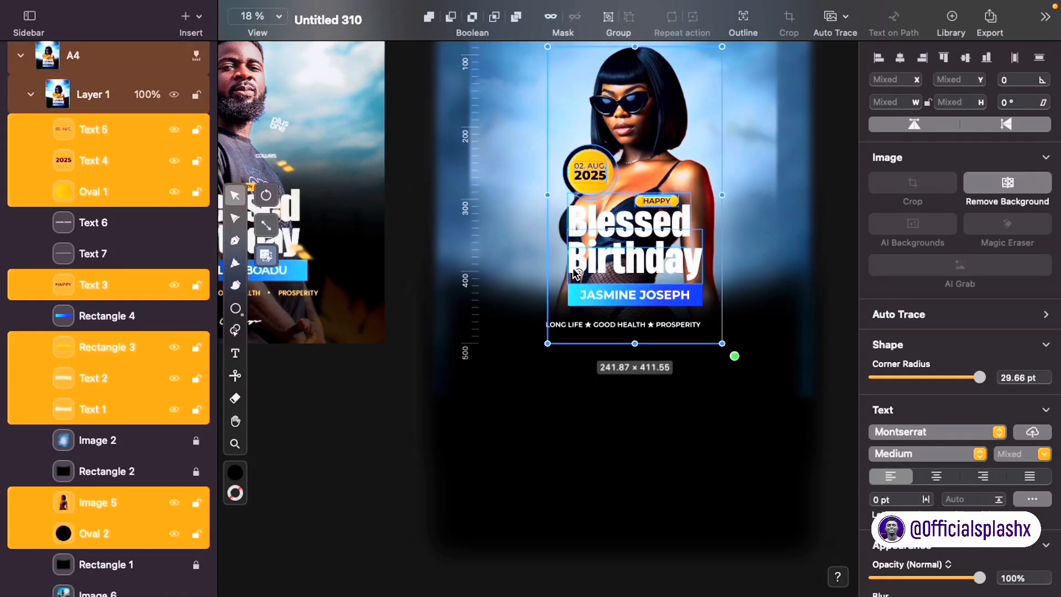
click(748, 313)
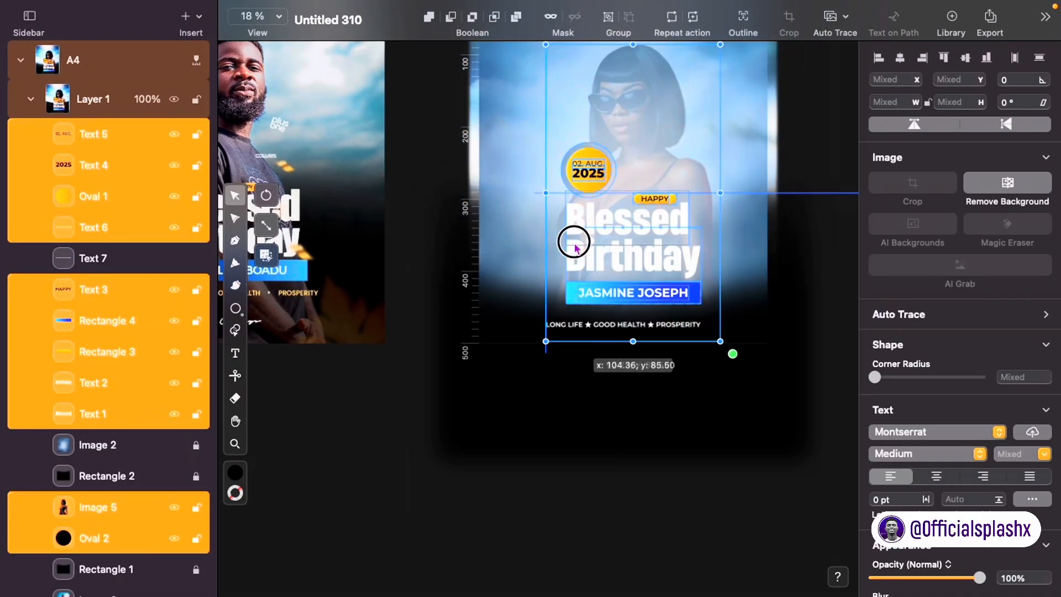
click(684, 441)
scroll(685, 441, up, 3)
click(697, 309)
drag(719, 418, 739, 453)
drag(707, 384, 706, 341)
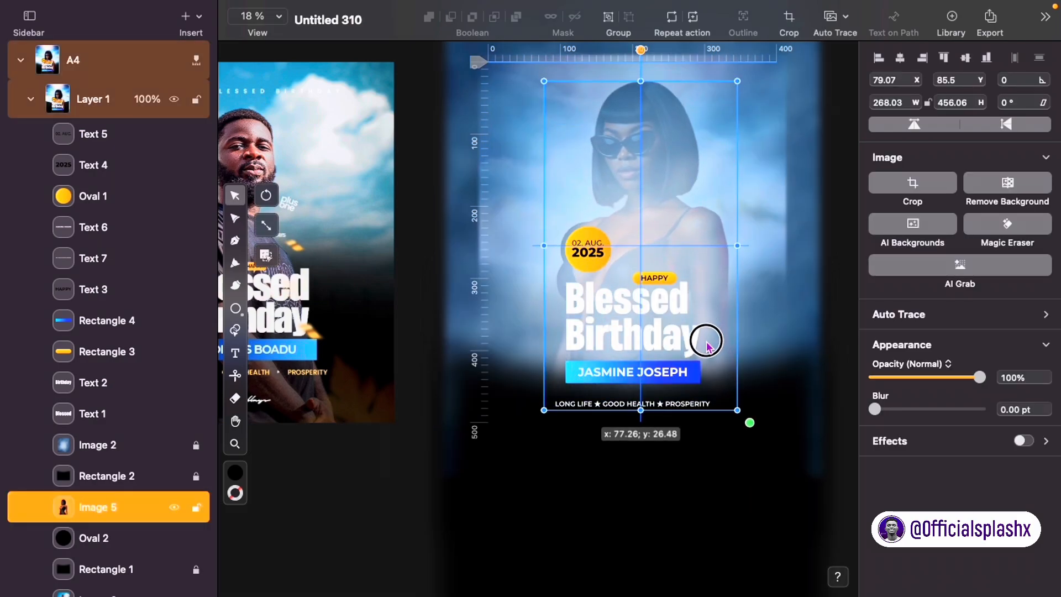
click(754, 487)
Step: Add a justified, auto-width, letter-spaced 'HAPPY BLESSED BIRTHDAY' line copied from the tagline
click(658, 414)
key(super+c)
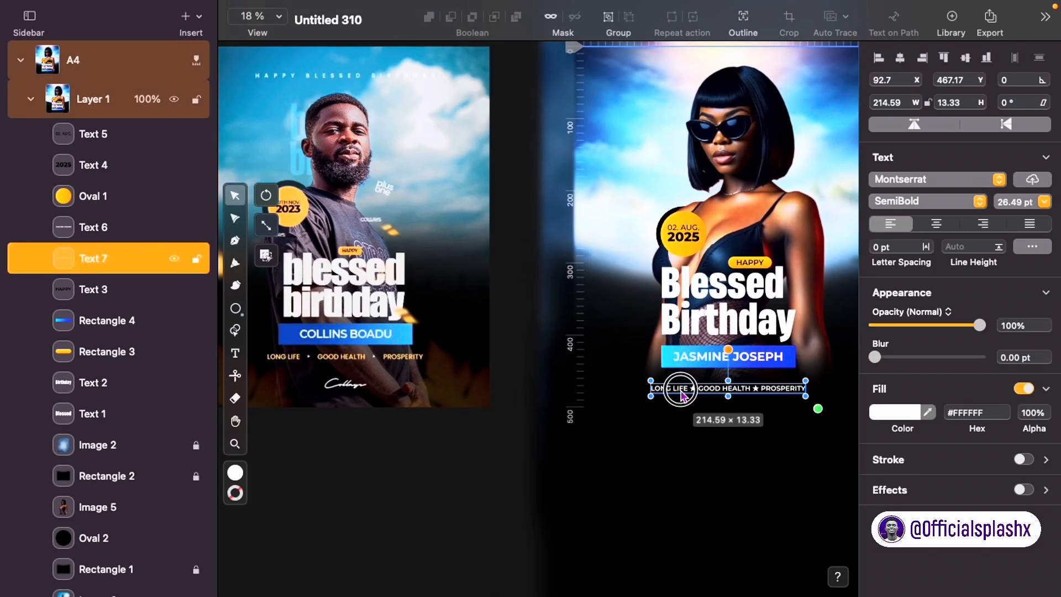
key(super+v)
text(H)
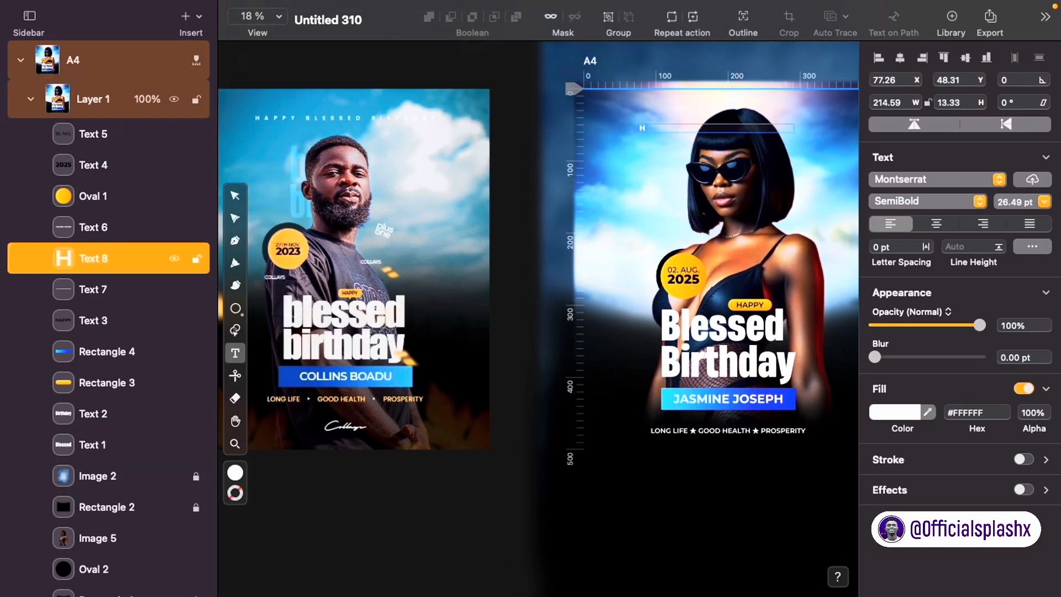
text(APPY BLESSED BIRTHDAY)
click(1032, 247)
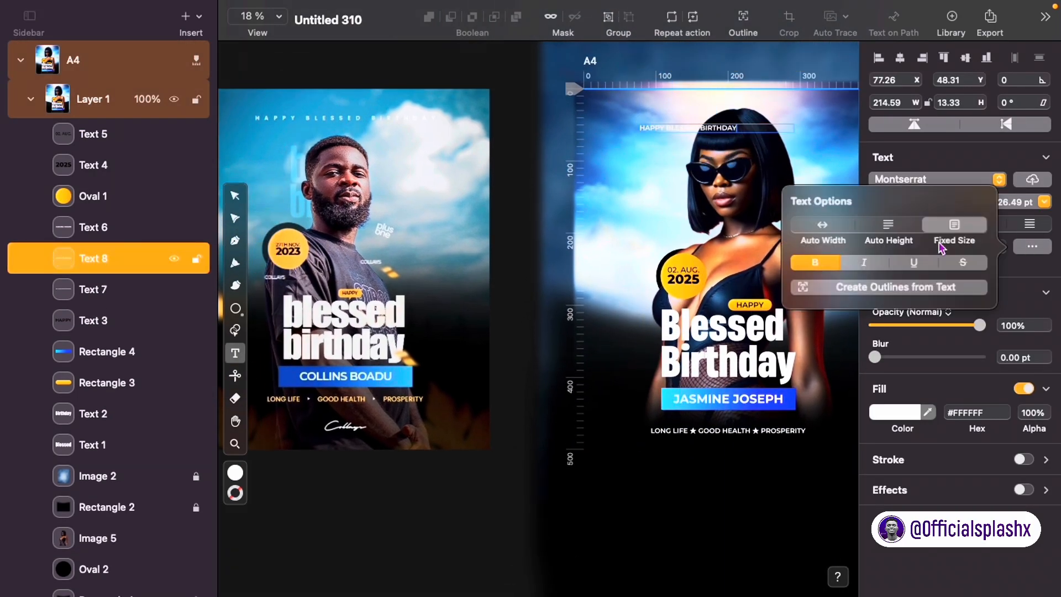
click(822, 225)
click(1030, 224)
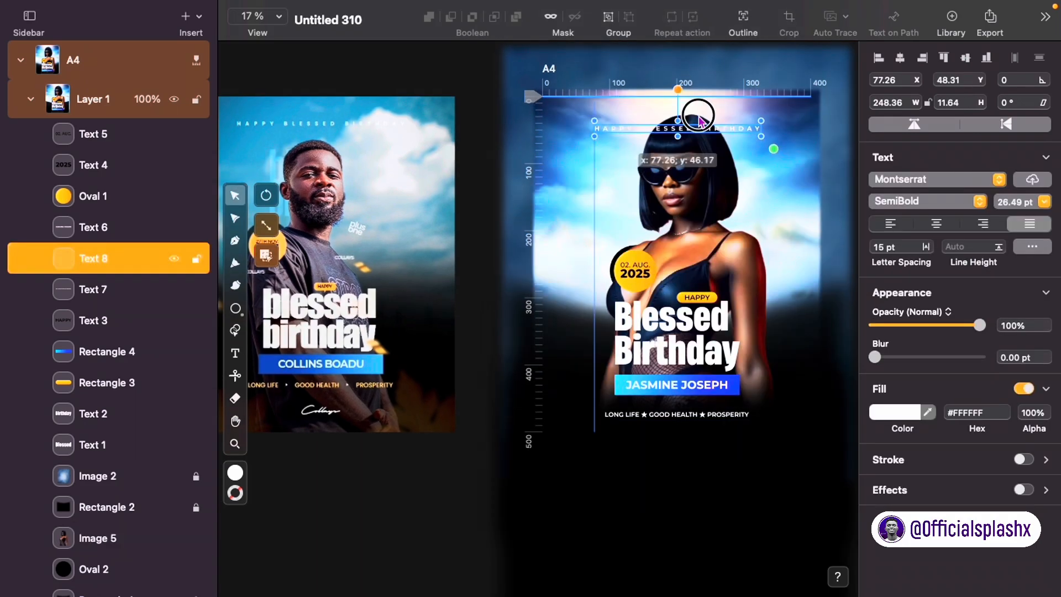
click(763, 332)
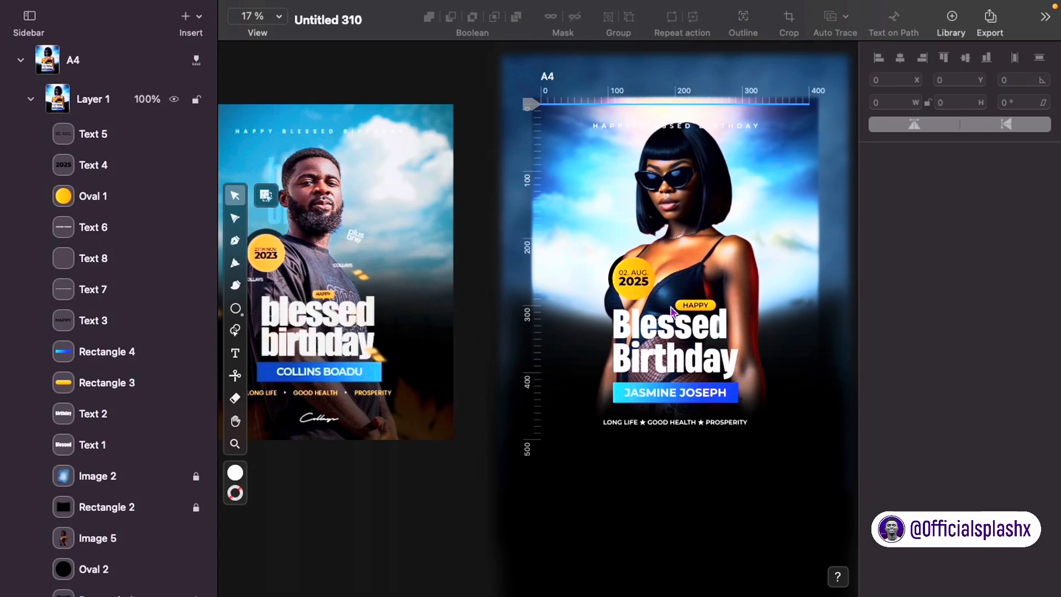
Step: Nudge the date badge slightly to the left
click(92, 258)
click(896, 412)
click(735, 220)
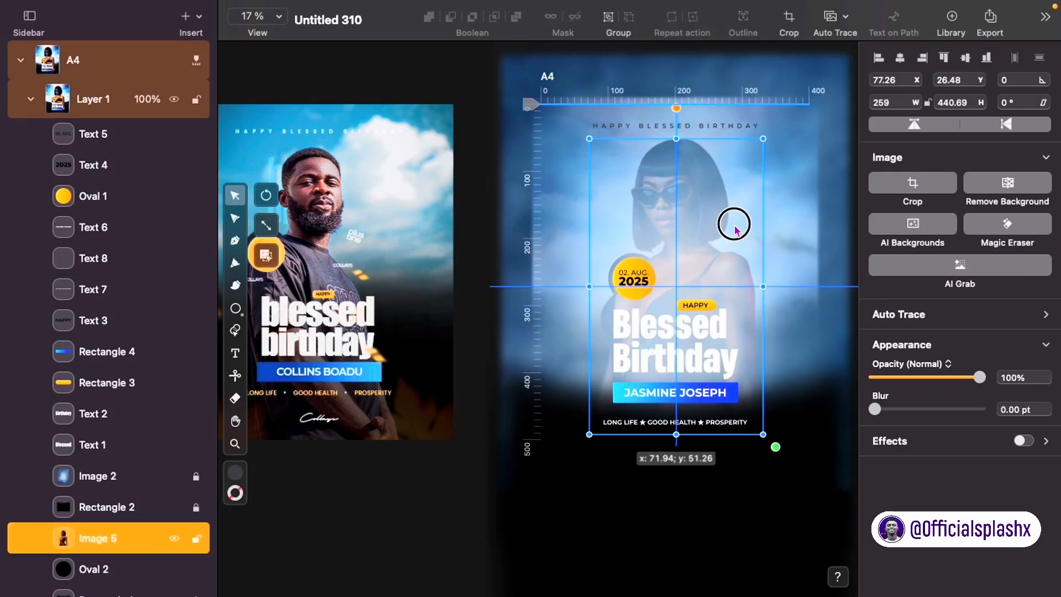
shift+click(670, 275)
shift+click(670, 275)
drag(635, 280, 631, 279)
click(625, 244)
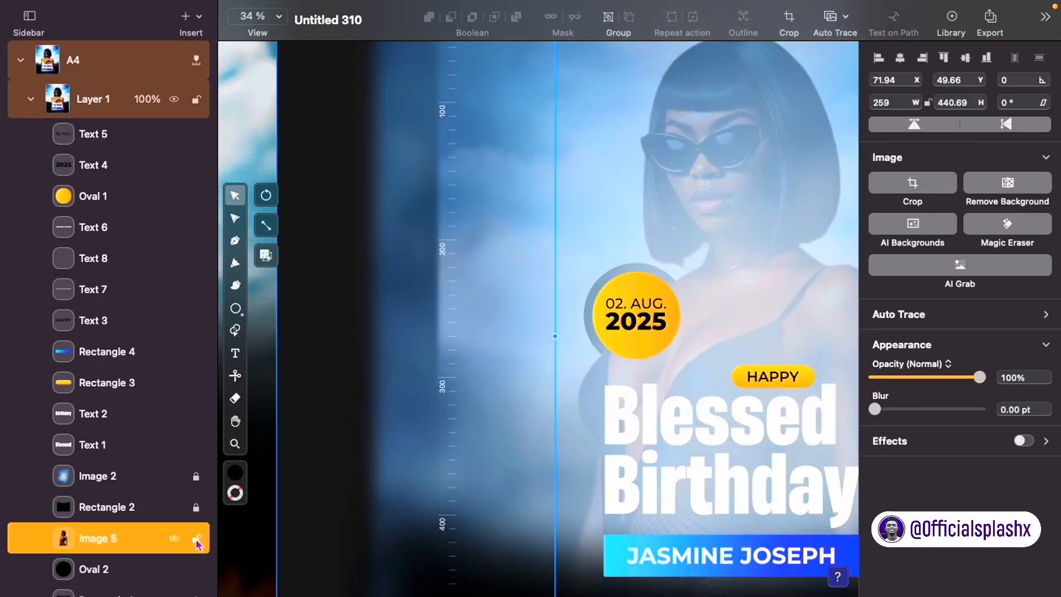
Step: Lock the portrait, centre the yellow circle on its black ring, and duplicate the name text
click(197, 538)
click(607, 334)
shift+click(592, 345)
click(899, 58)
click(636, 340)
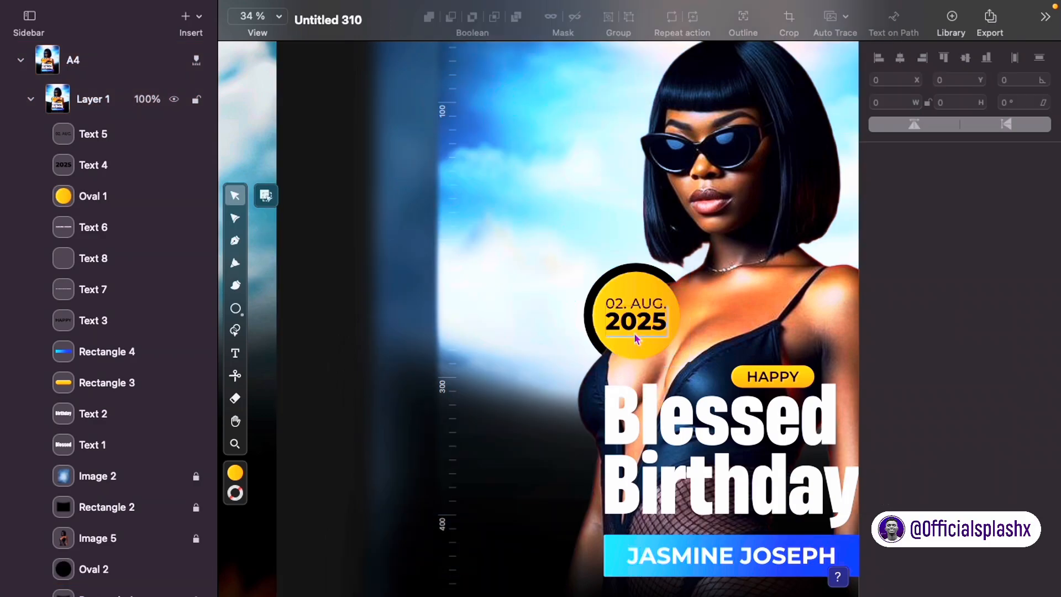
scroll(635, 339, down, 10)
drag(650, 333, 590, 194)
Step: Try Boathouse and Autografia on the copied text, then settle on the Briquete script font
double_click(604, 190)
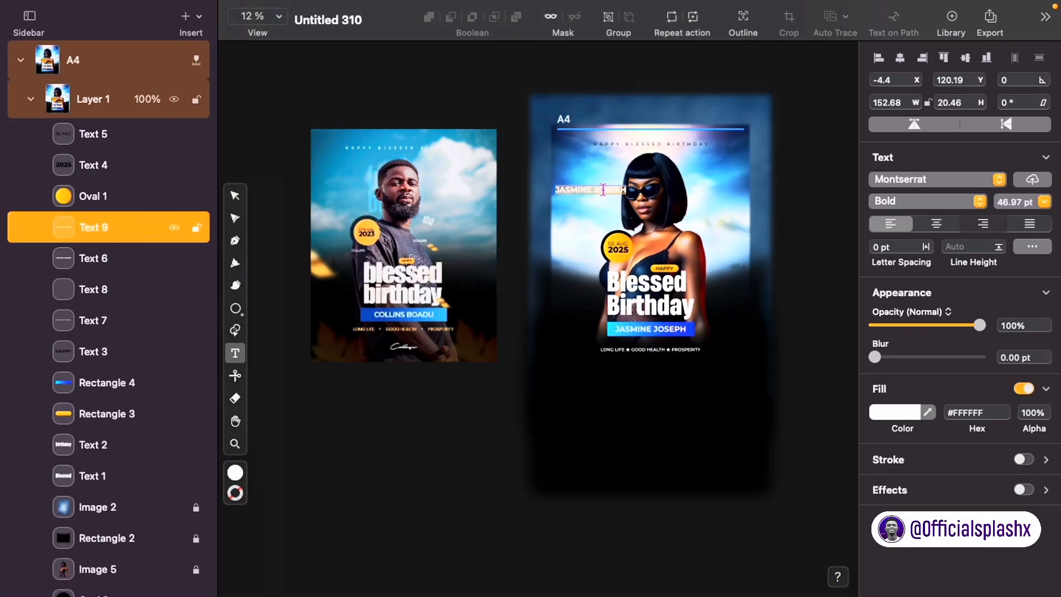
click(976, 183)
scroll(739, 157, up, 20)
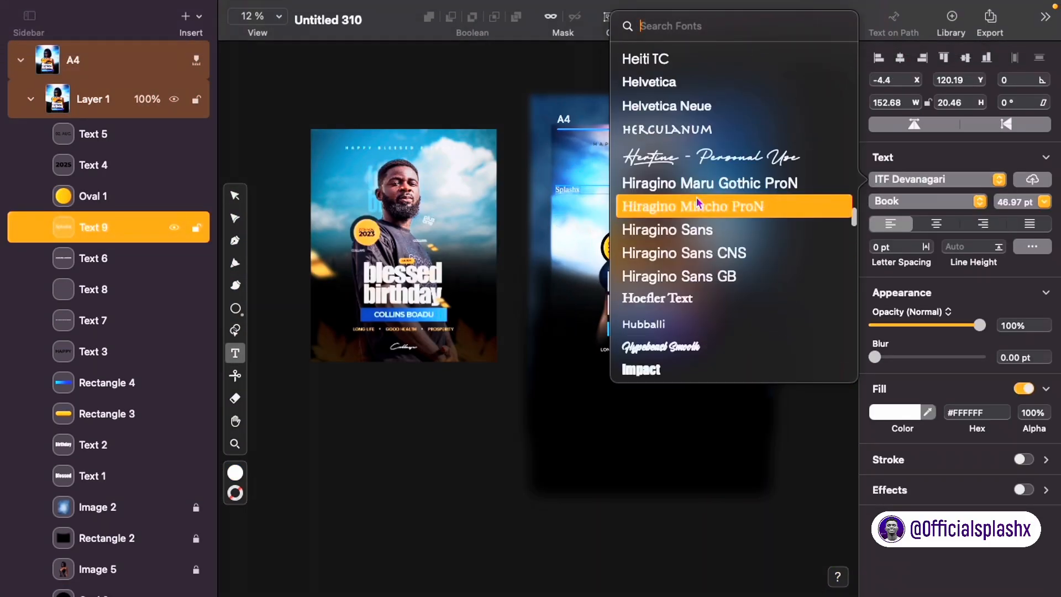
scroll(696, 197, up, 15)
click(696, 197)
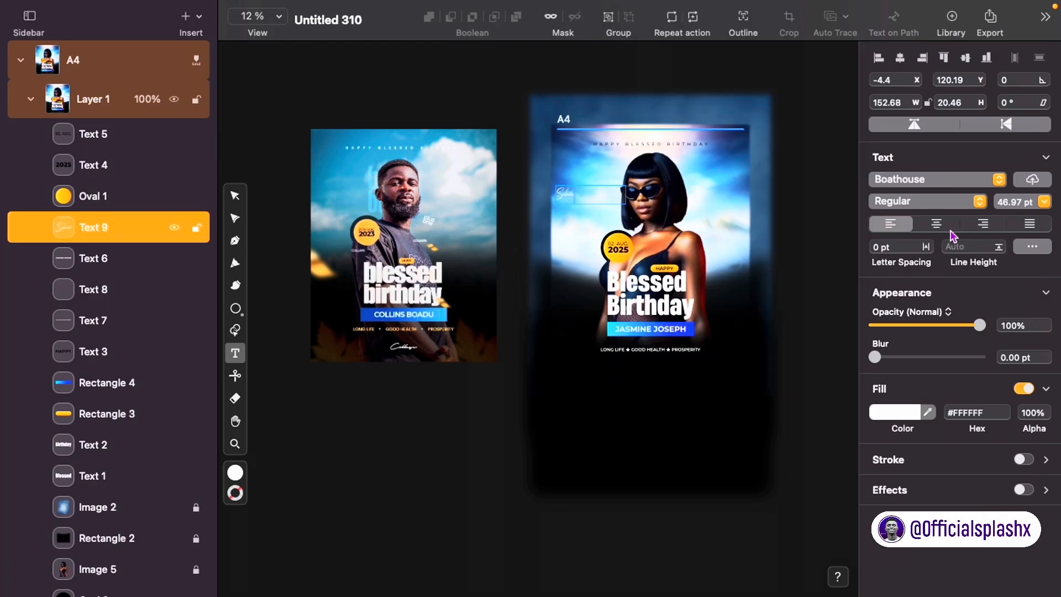
click(948, 180)
click(947, 180)
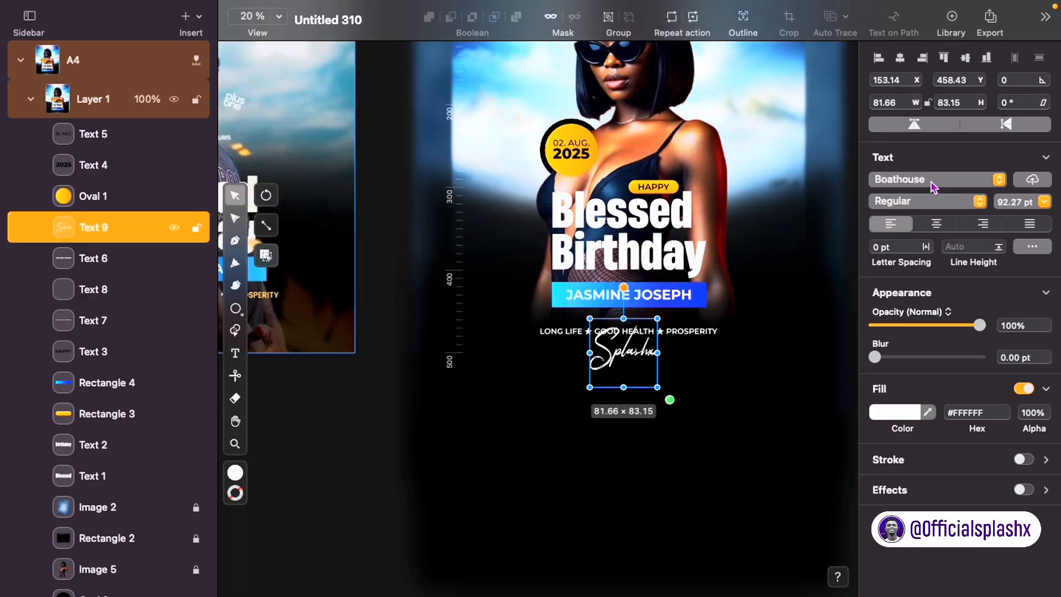
click(933, 180)
click(817, 313)
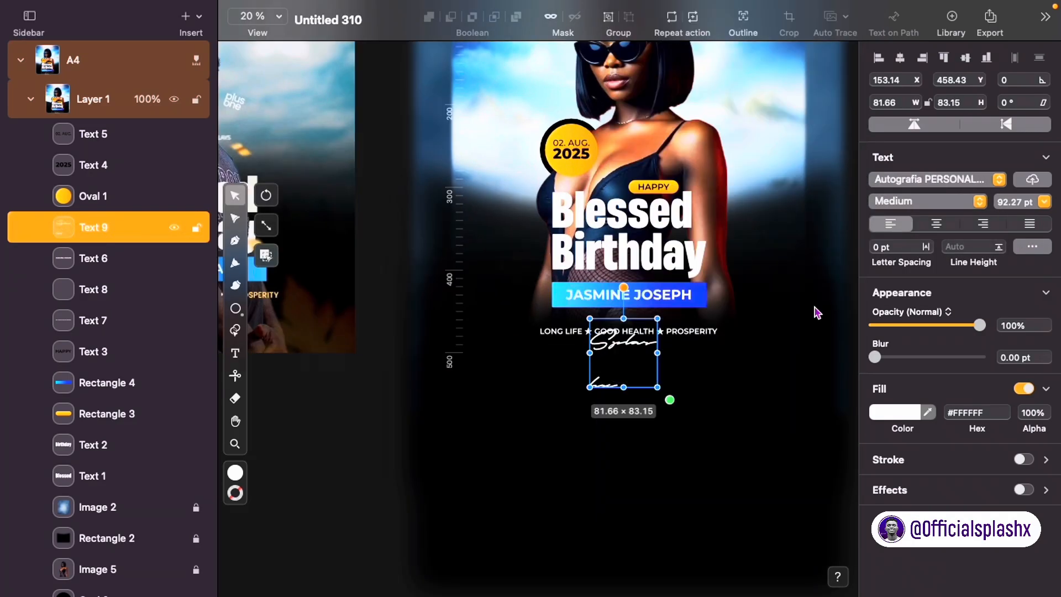
click(938, 178)
scroll(663, 265, down, 10)
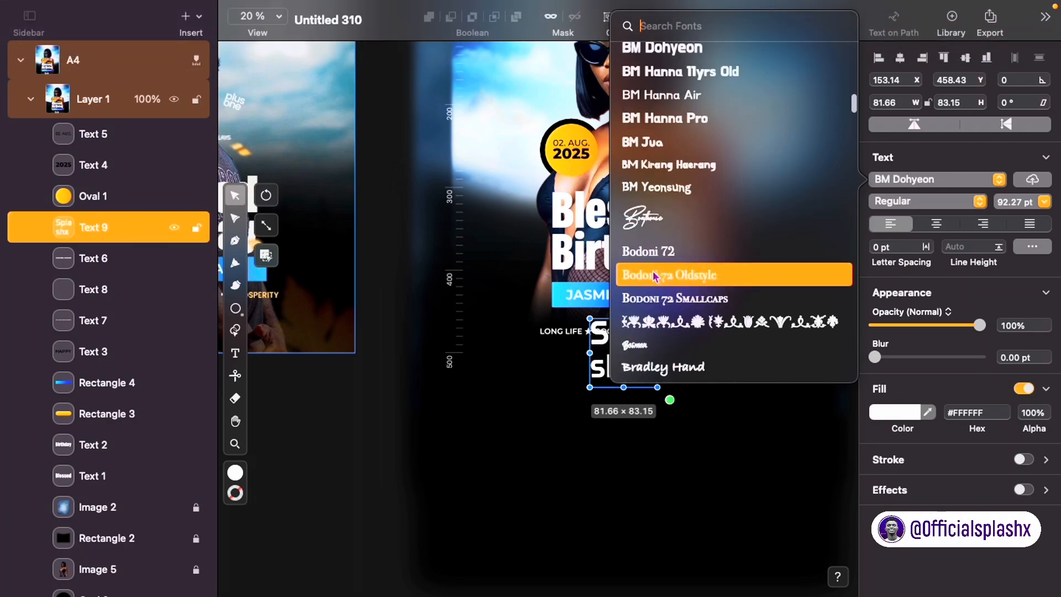
scroll(655, 221, down, 10)
click(660, 213)
Step: Set the signature to Auto Width, shrink it, and centre it under the tagline
click(1033, 247)
click(822, 225)
drag(780, 398, 673, 359)
drag(630, 344, 634, 364)
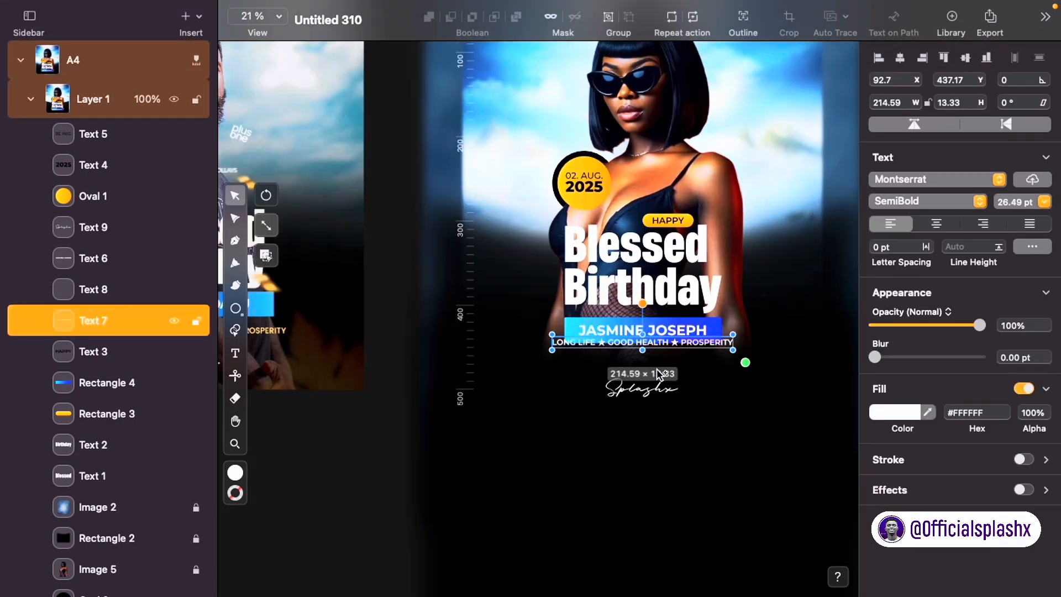
mouse_move(677, 449)
mouse_down()
mouse_move(689, 409)
mouse_move(661, 380)
mouse_up()
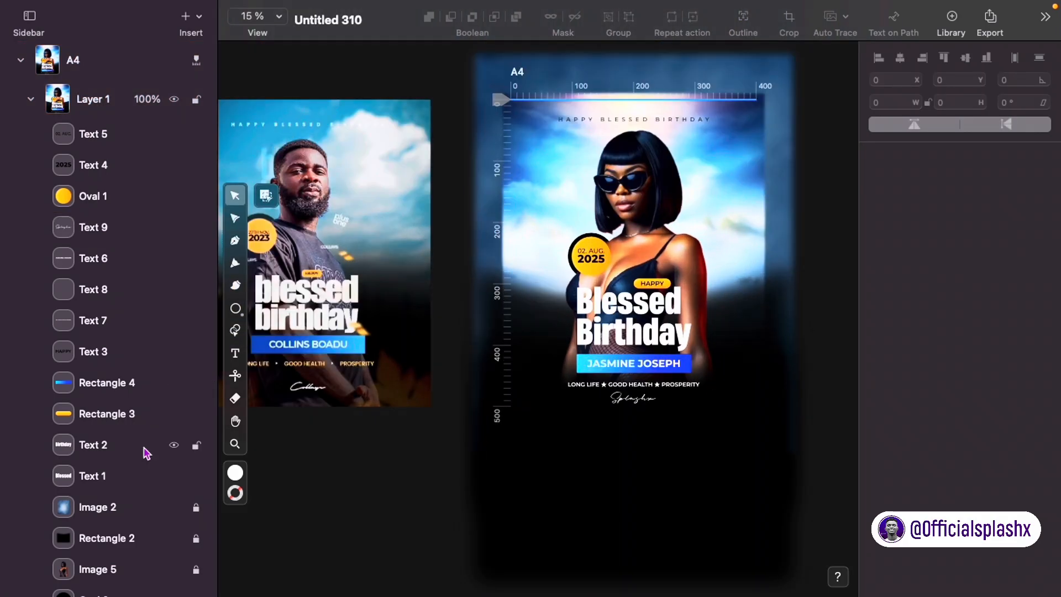
Step: Shrink the portrait cutout, recentre it, and select the foreground text and badges
scroll(142, 450, down, 5)
click(98, 437)
mouse_move(712, 394)
mouse_down()
mouse_move(721, 402)
mouse_move(713, 388)
mouse_up()
drag(652, 206, 658, 210)
click(533, 293)
drag(767, 256, 555, 427)
Step: Shift the foreground text and badges upward and adjust the portrait's position
shift+click(638, 228)
key(shift+Up)
key(shift+Up)
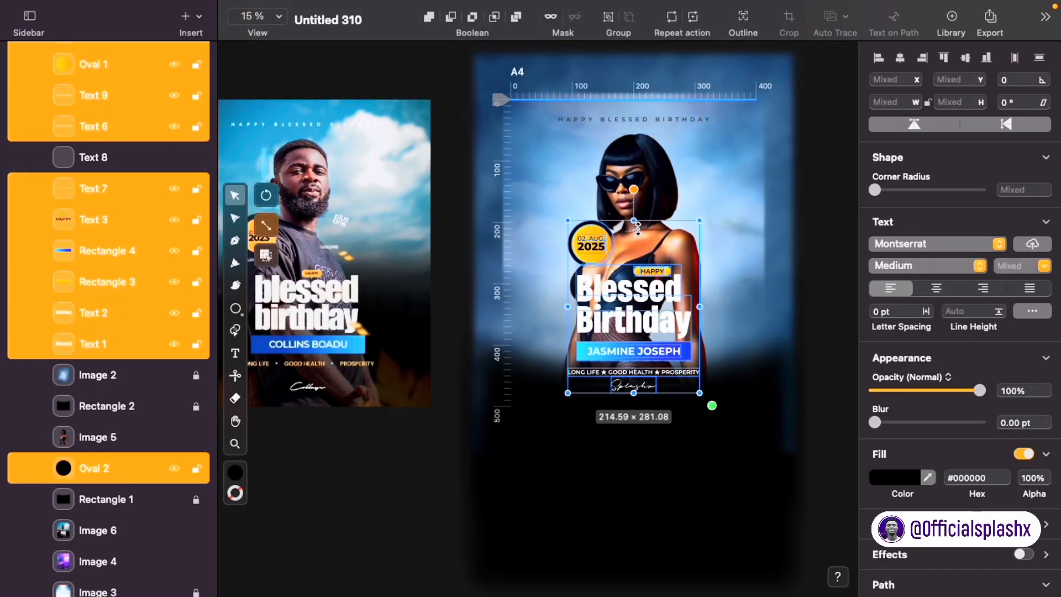
click(621, 431)
scroll(621, 425, down, 3)
scroll(624, 302, up, 3)
drag(641, 310, 642, 301)
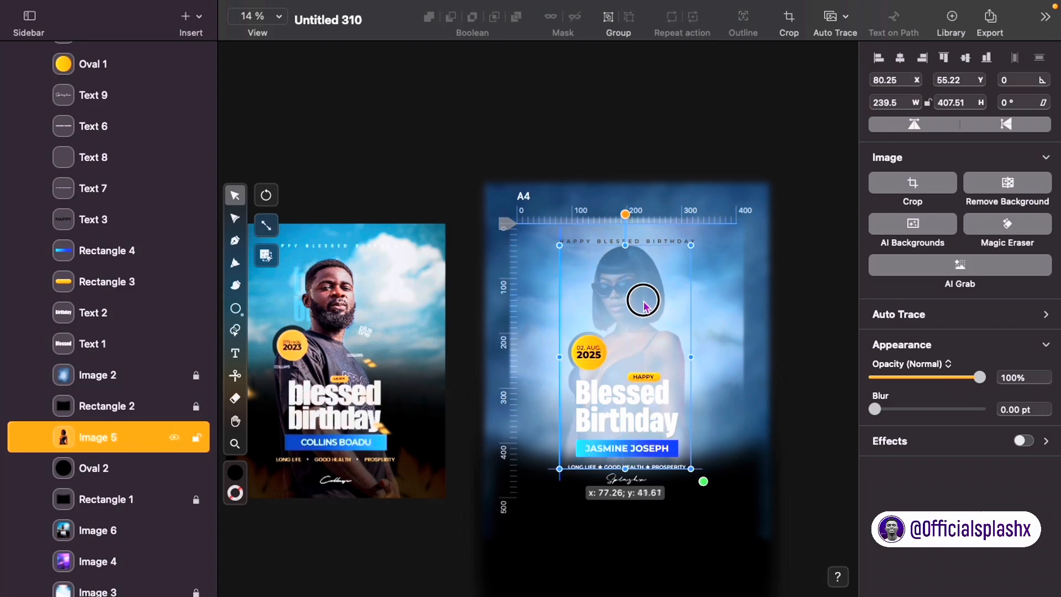
Step: Unlock the black fade rectangle, Rectangle 2, and move it higher
click(695, 562)
scroll(694, 563, down, 3)
key(super+t)
key(super+t)
click(196, 406)
drag(521, 476, 523, 457)
click(789, 422)
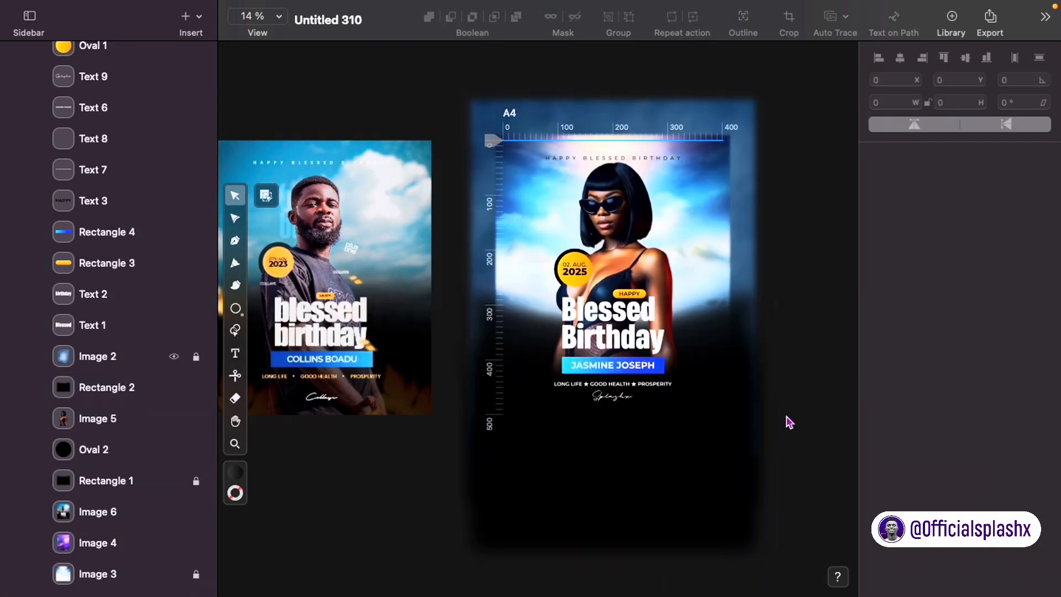
scroll(552, 357, down, 2)
scroll(625, 317, up, 4)
scroll(626, 318, up, 4)
Step: Resize the top 'HAPPY BLESSED BIRTHDAY' line
click(569, 201)
mouse_move(575, 206)
mouse_down()
mouse_move(582, 215)
mouse_move(561, 199)
mouse_up()
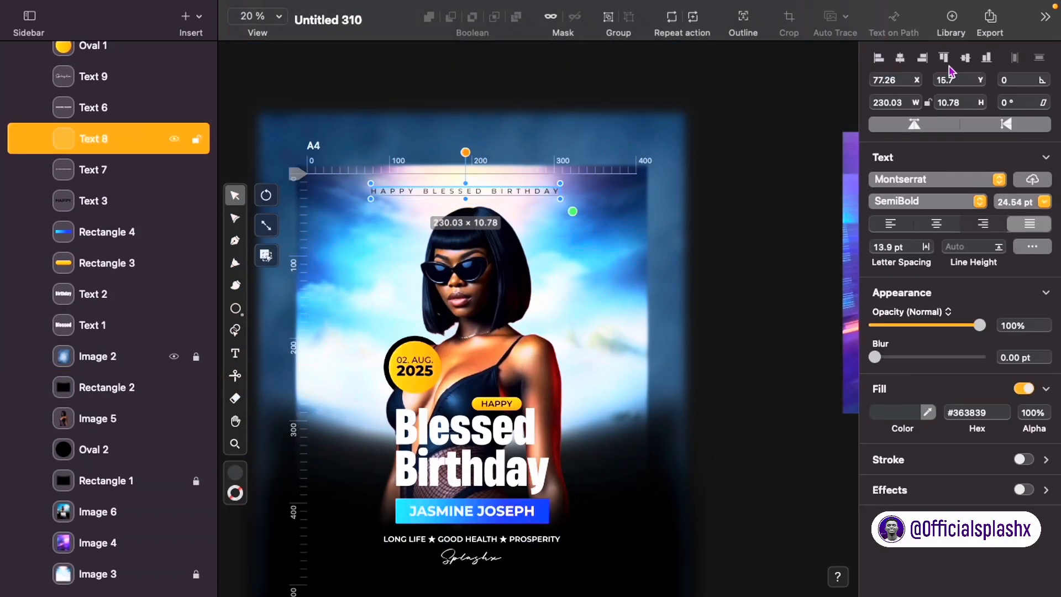
click(763, 138)
scroll(644, 174, down, 2)
Step: Turn on artboard clipping and preview the A4 poster's PNG export settings
click(343, 7)
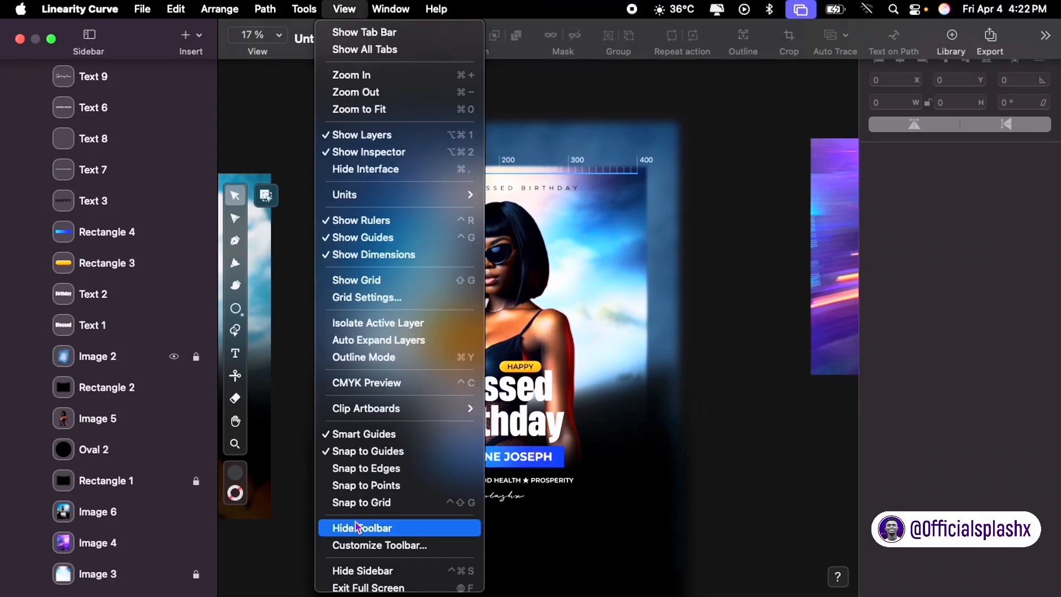
mouse_move(382, 399)
click(599, 424)
click(367, 146)
key(super+shift+e)
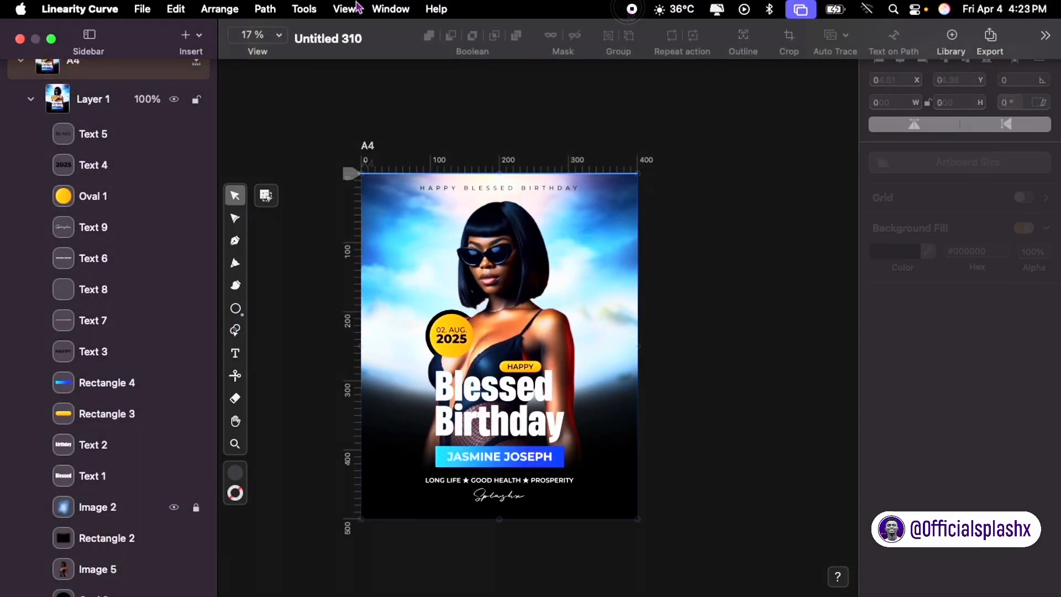
Step: Disable clipping for the selected artboard and select the Blessed heading
click(348, 8)
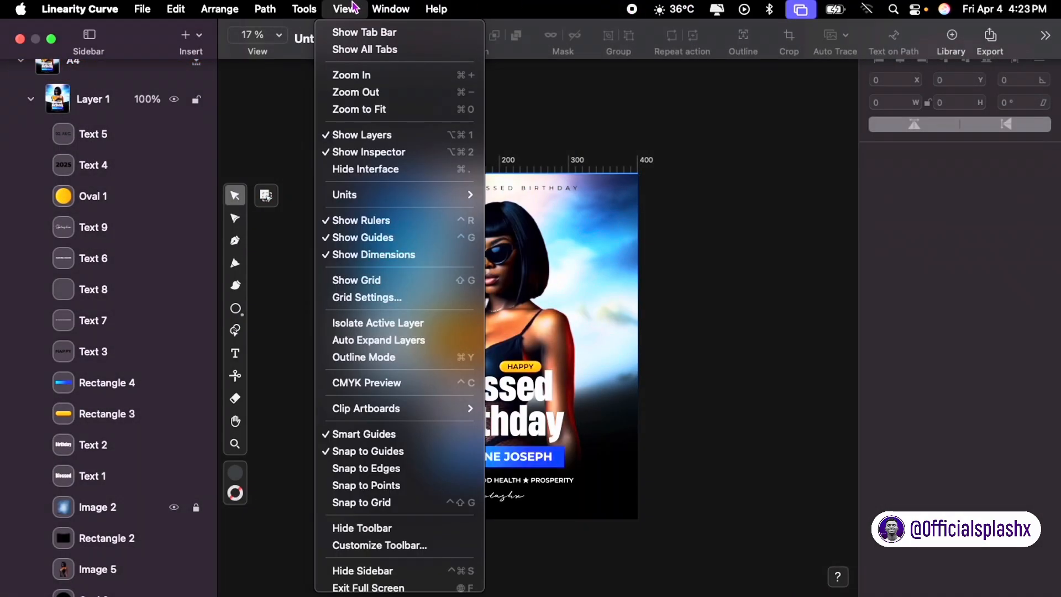
mouse_move(441, 408)
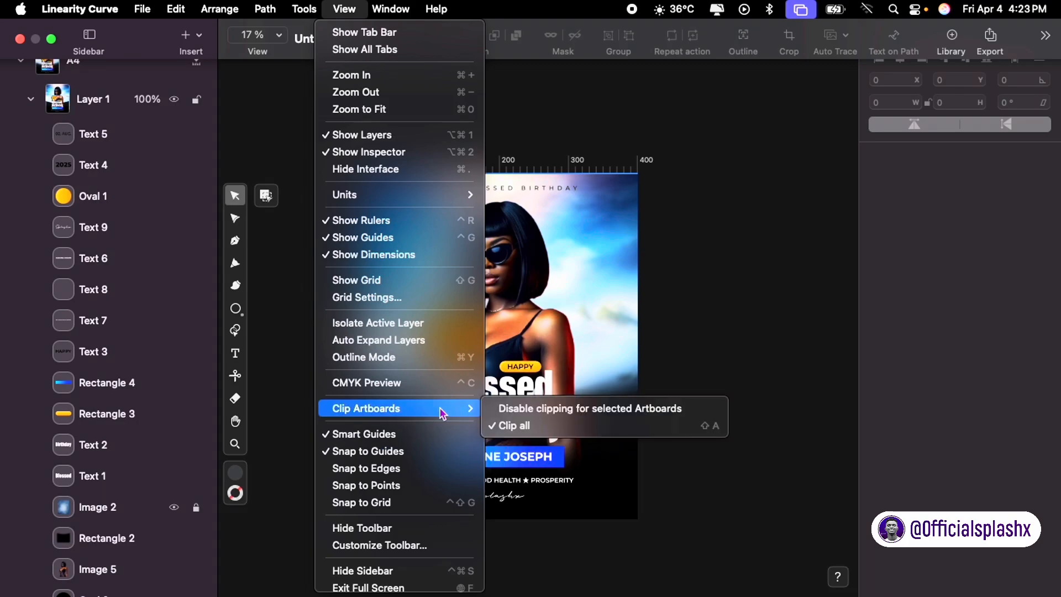
click(505, 409)
scroll(608, 299, down, 5)
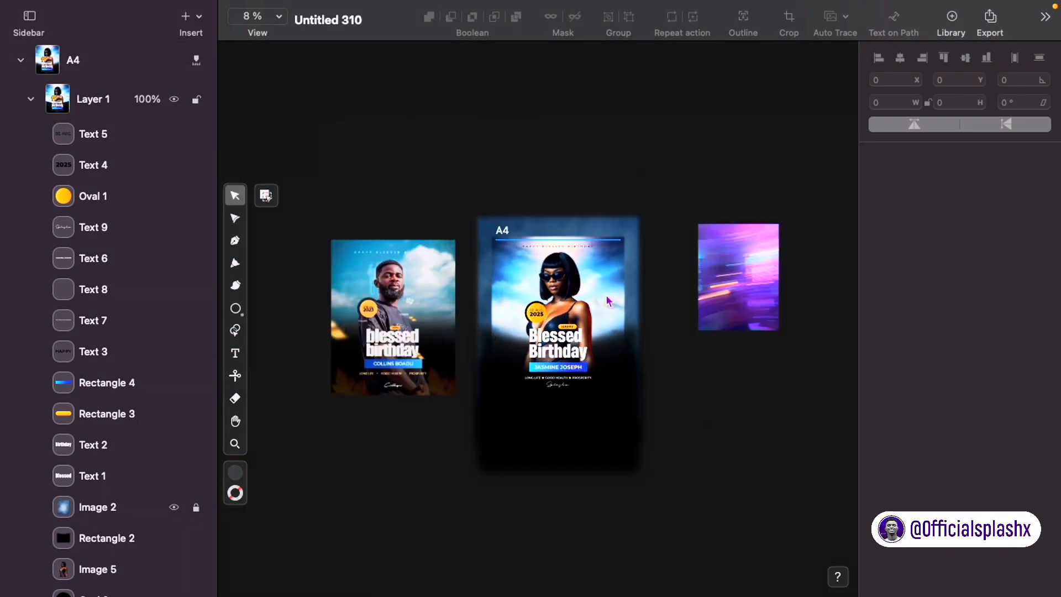
scroll(608, 299, down, 2)
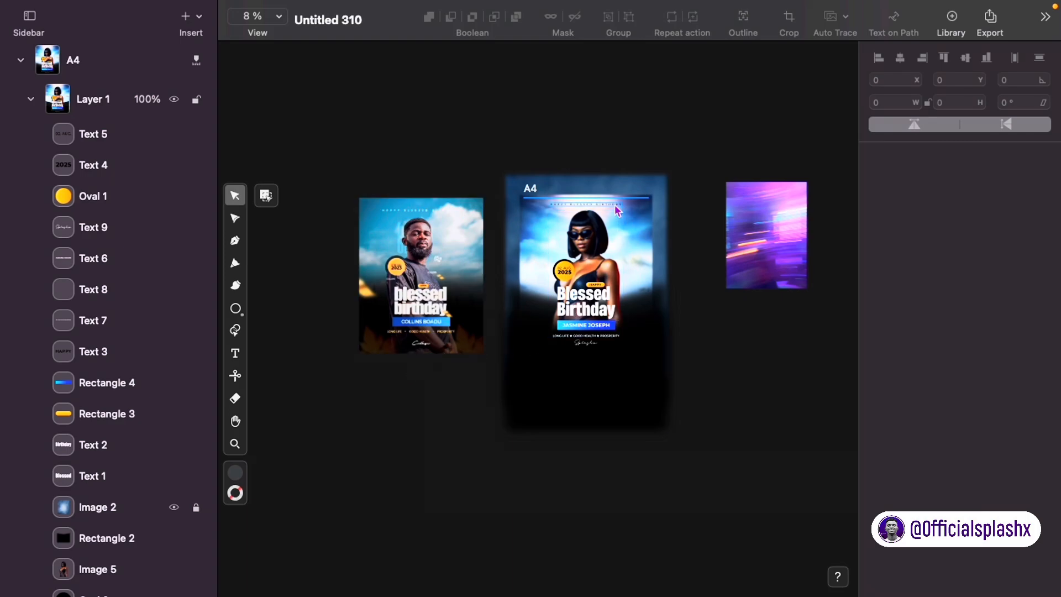
scroll(623, 135, up, 2)
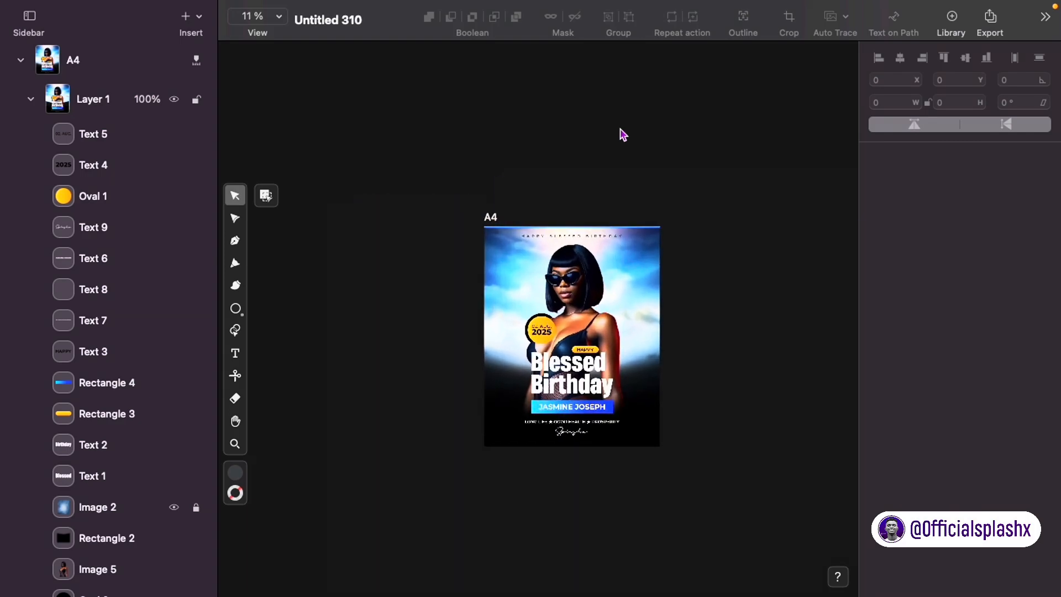
scroll(539, 267, down, 2)
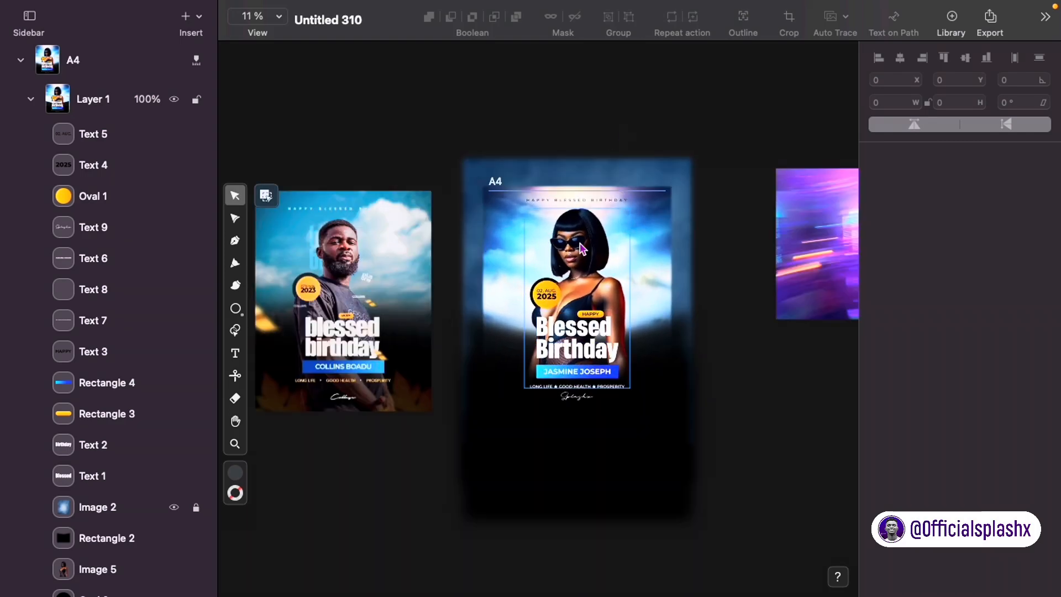
click(595, 339)
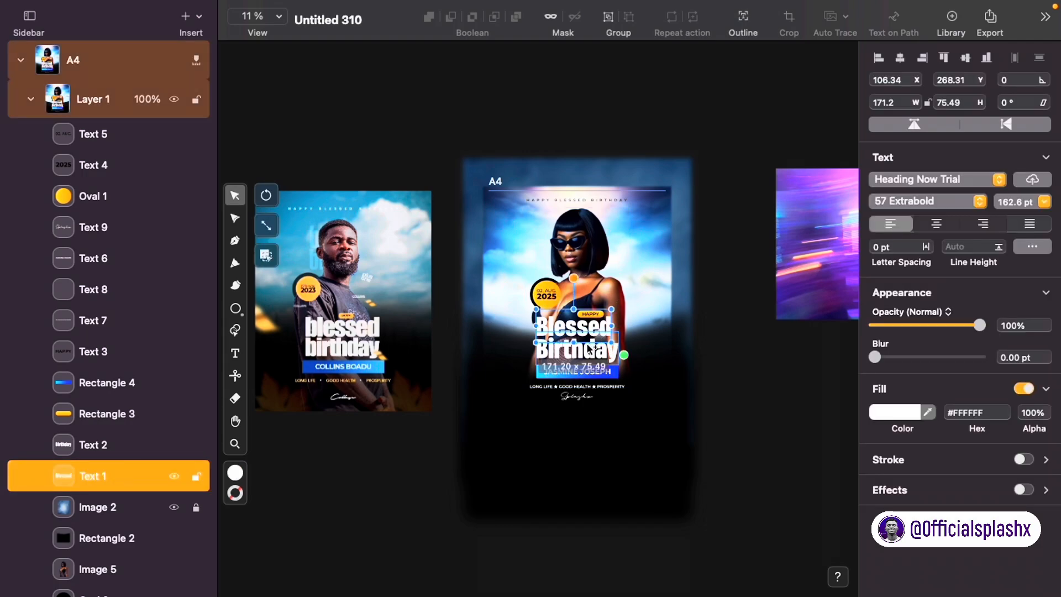
Step: Paste an enlarged copy of the Blessed Birthday heading behind the portrait
shift+click(589, 351)
key(super+v)
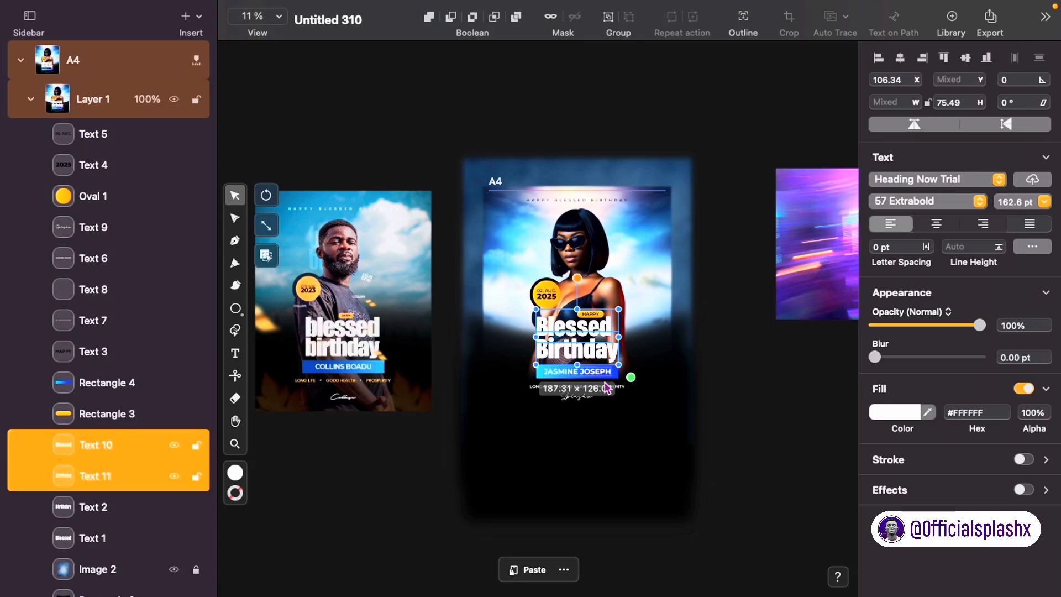
drag(637, 374, 629, 286)
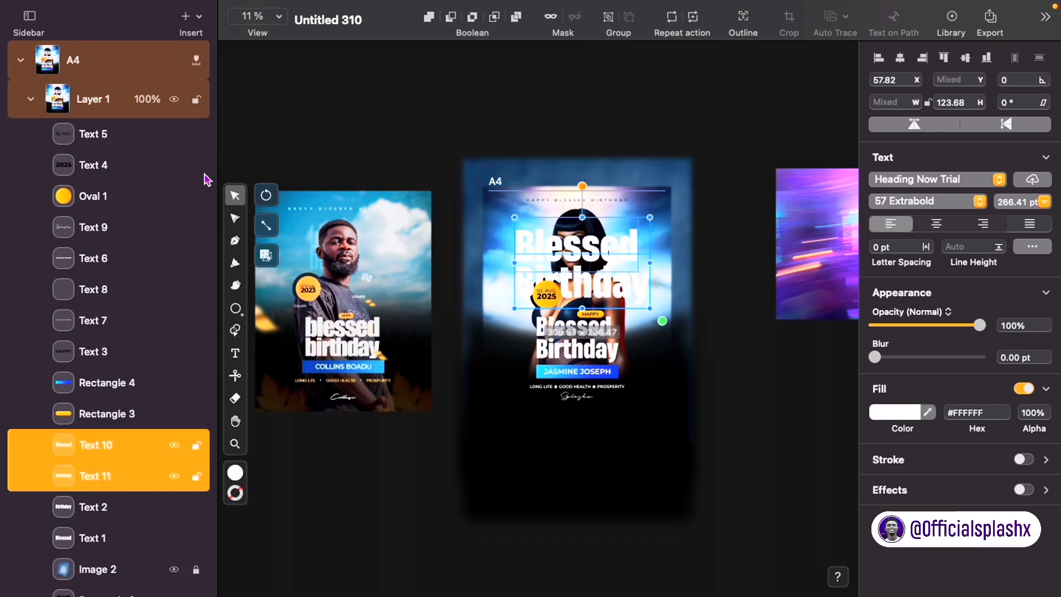
scroll(126, 382, down, 8)
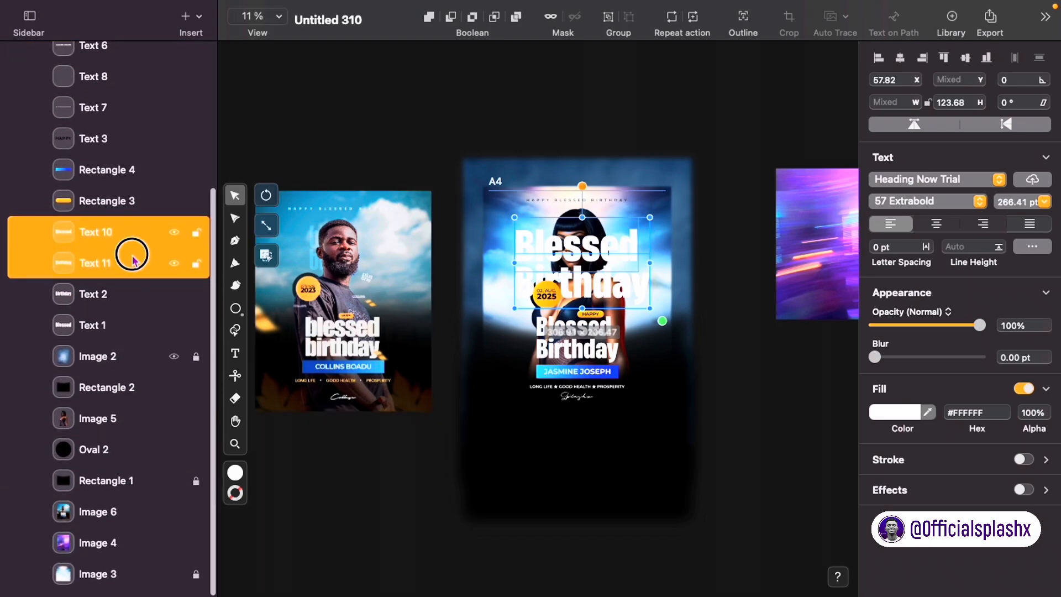
drag(131, 260, 88, 430)
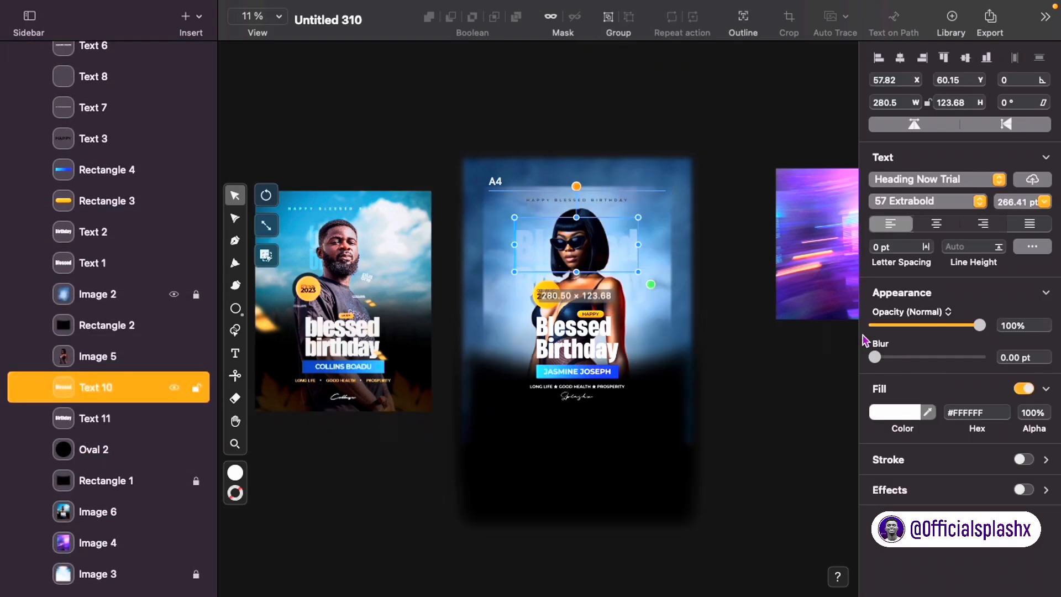
click(736, 340)
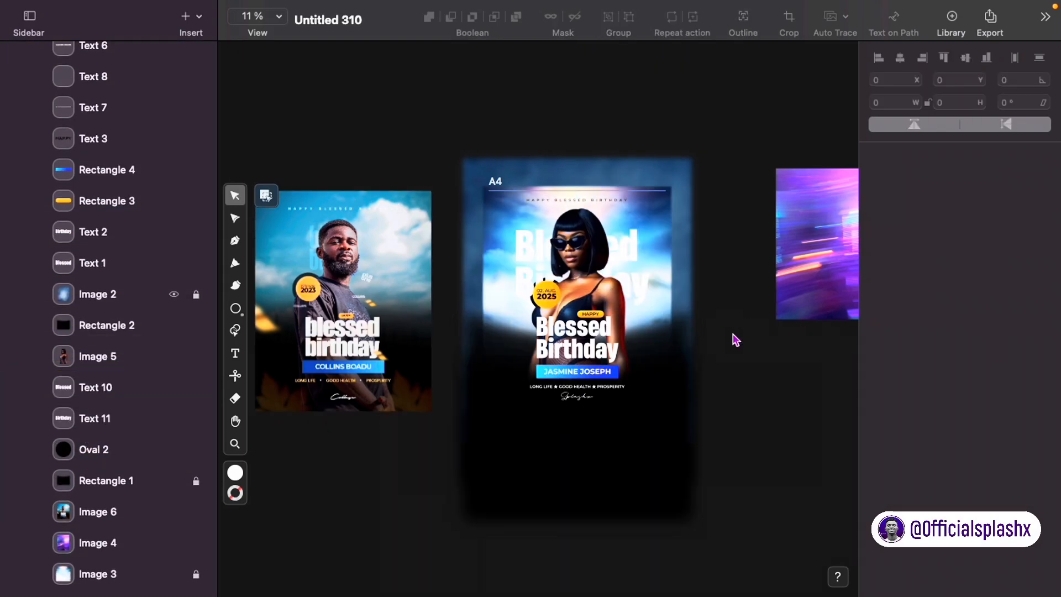
Step: Try Multiply and Lighten blends and a near-white fill on the copies, then move them below Oval 2
click(643, 286)
shift+click(639, 240)
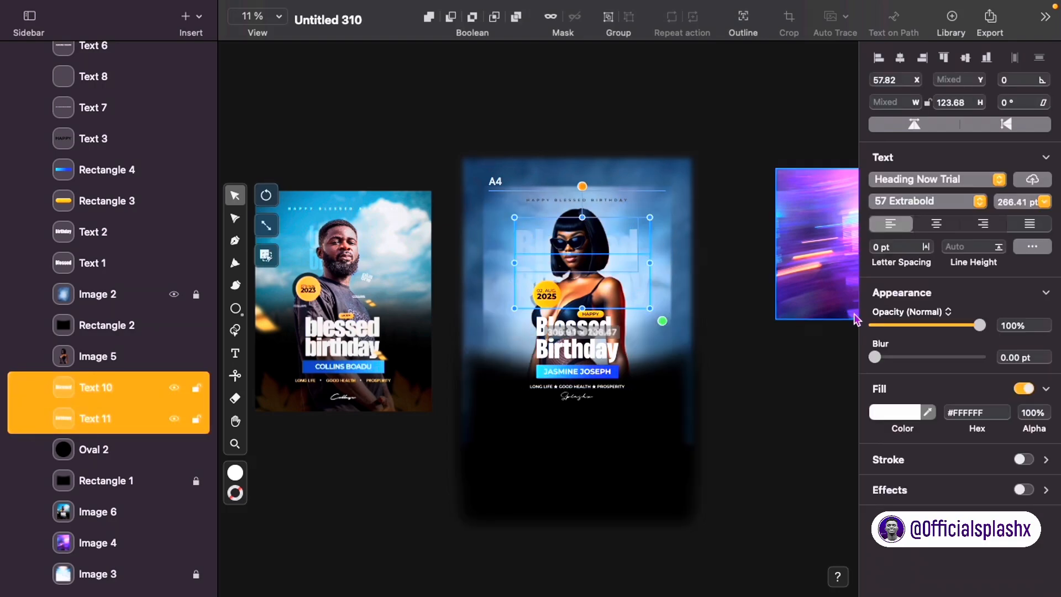
click(919, 313)
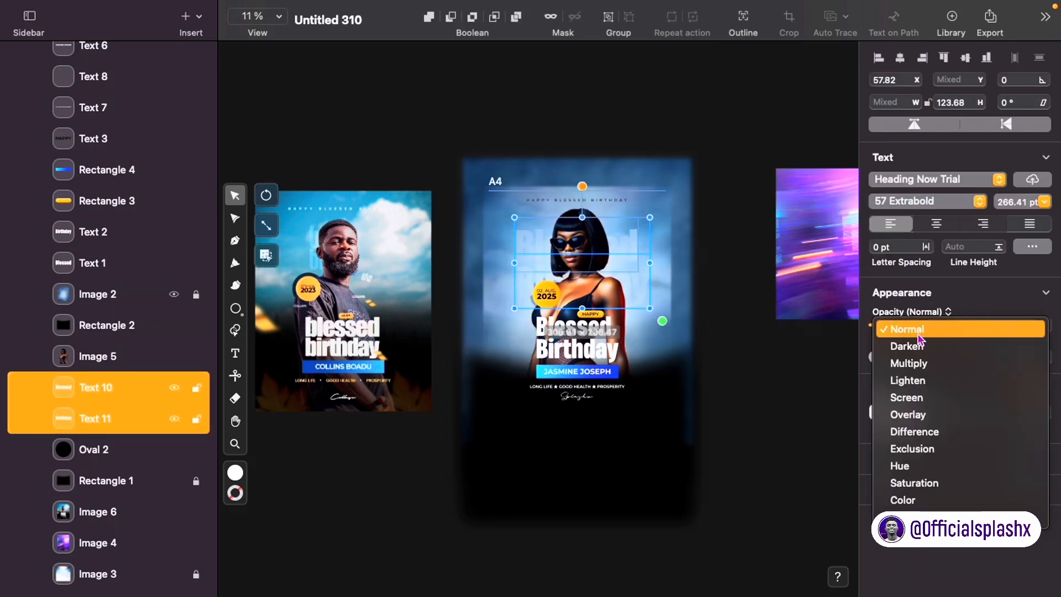
click(908, 363)
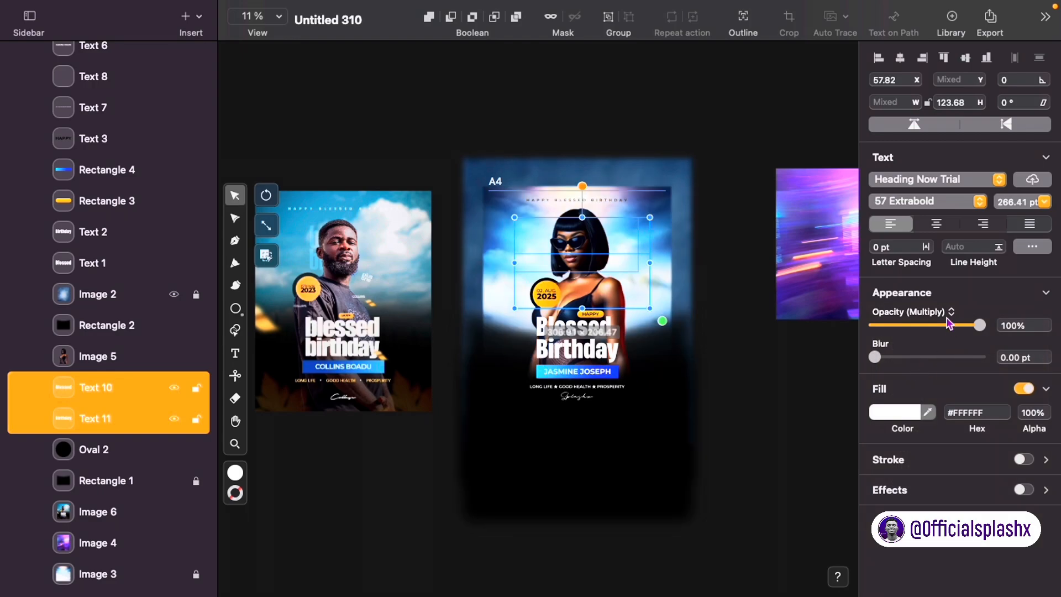
click(944, 316)
click(924, 386)
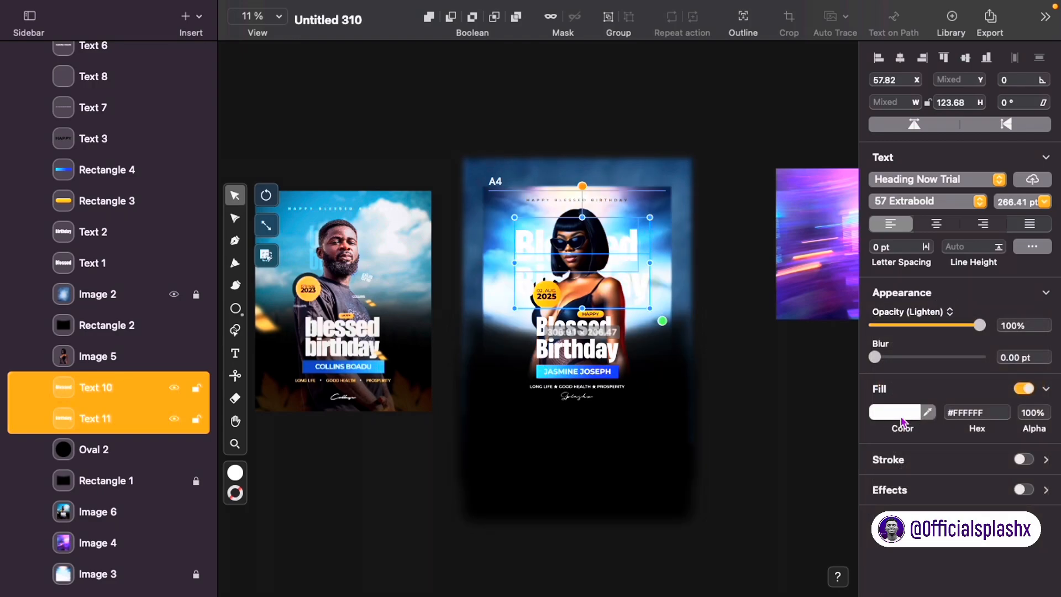
click(903, 414)
click(837, 235)
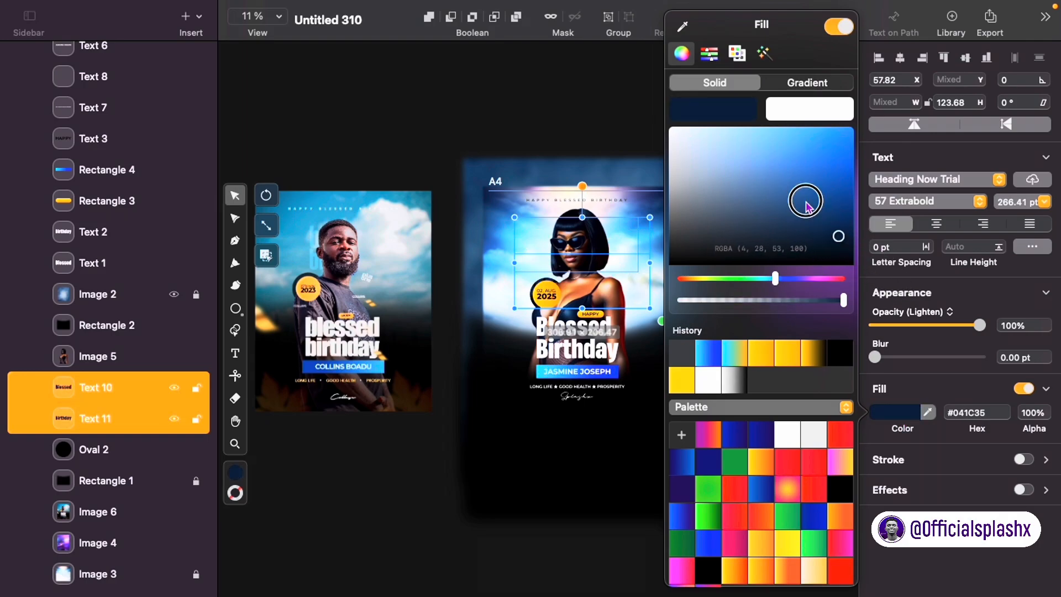
drag(807, 206, 609, 132)
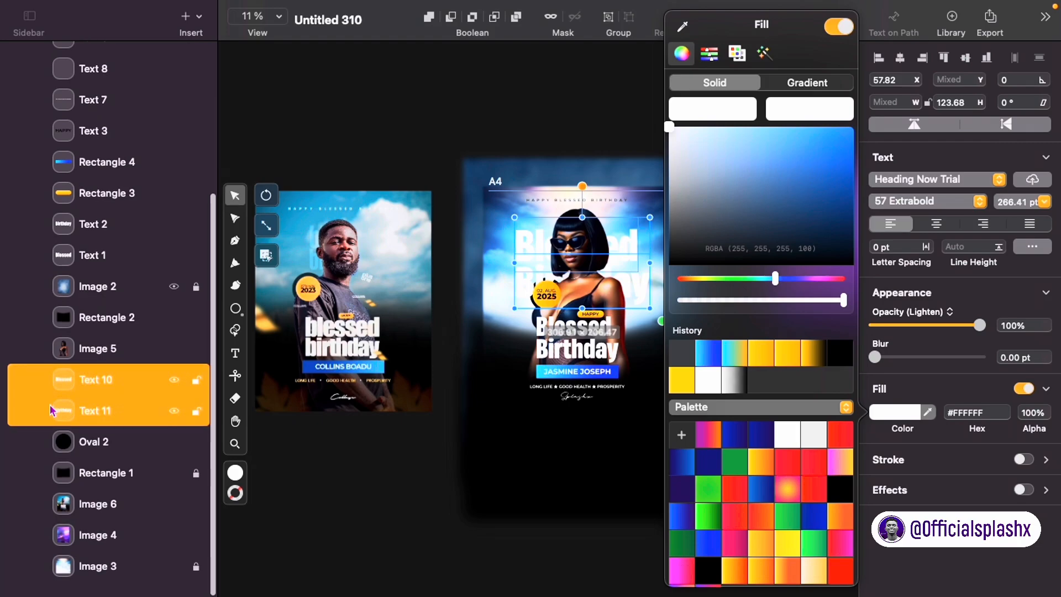
drag(78, 389, 75, 465)
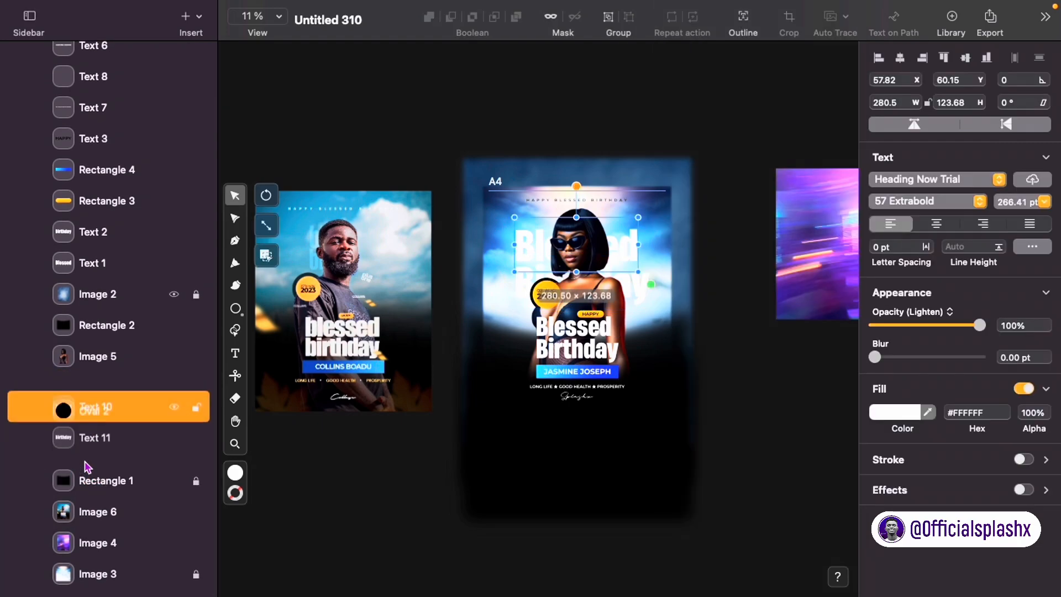
Step: Give Text 10 and Text 11 a blue gradient fill, Multiply blend and 12% opacity
click(643, 296)
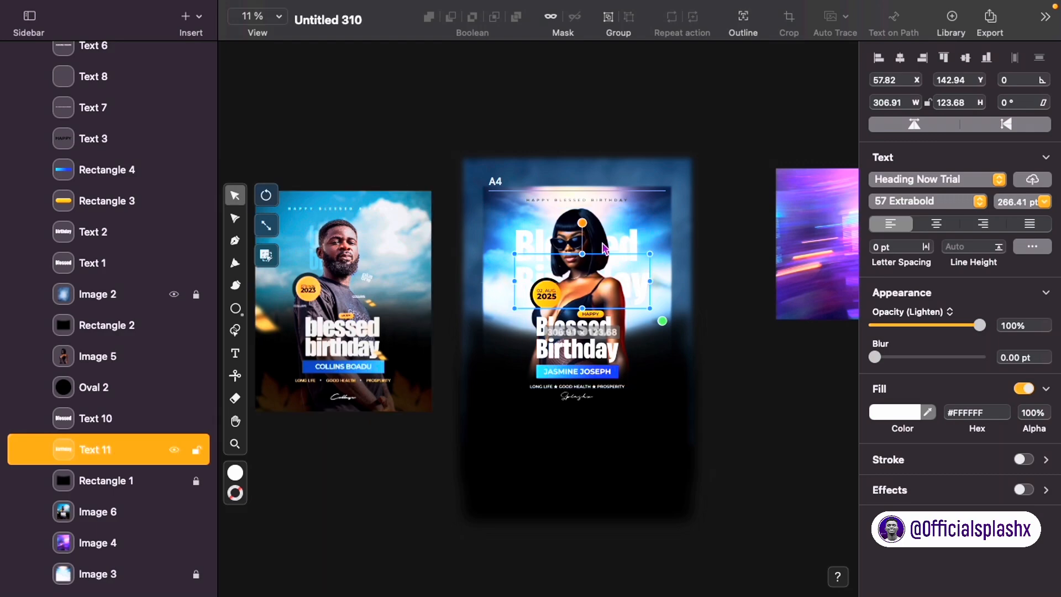
shift+click(639, 241)
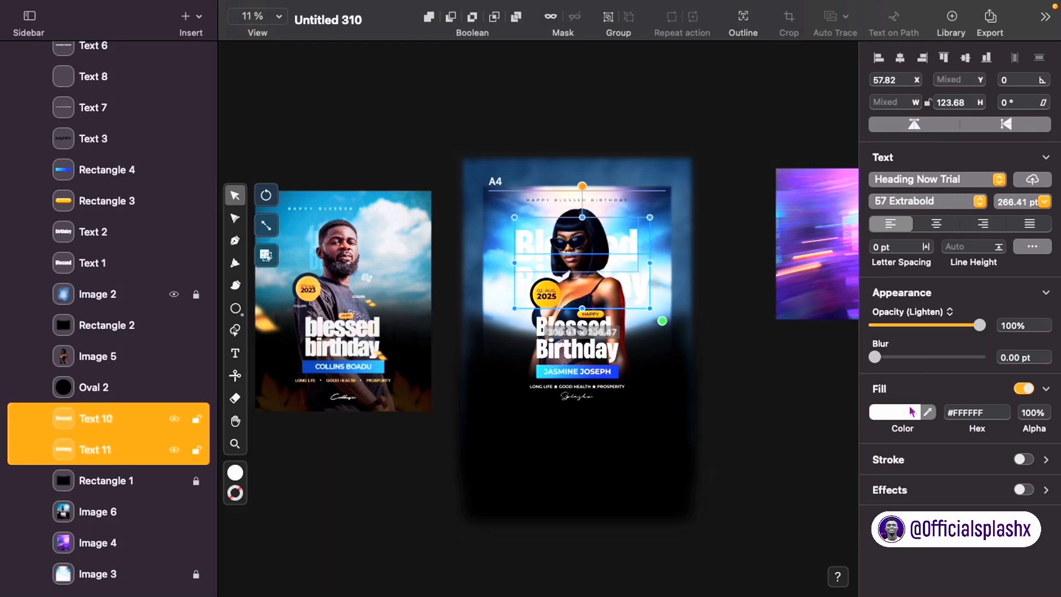
click(927, 314)
click(951, 312)
click(896, 412)
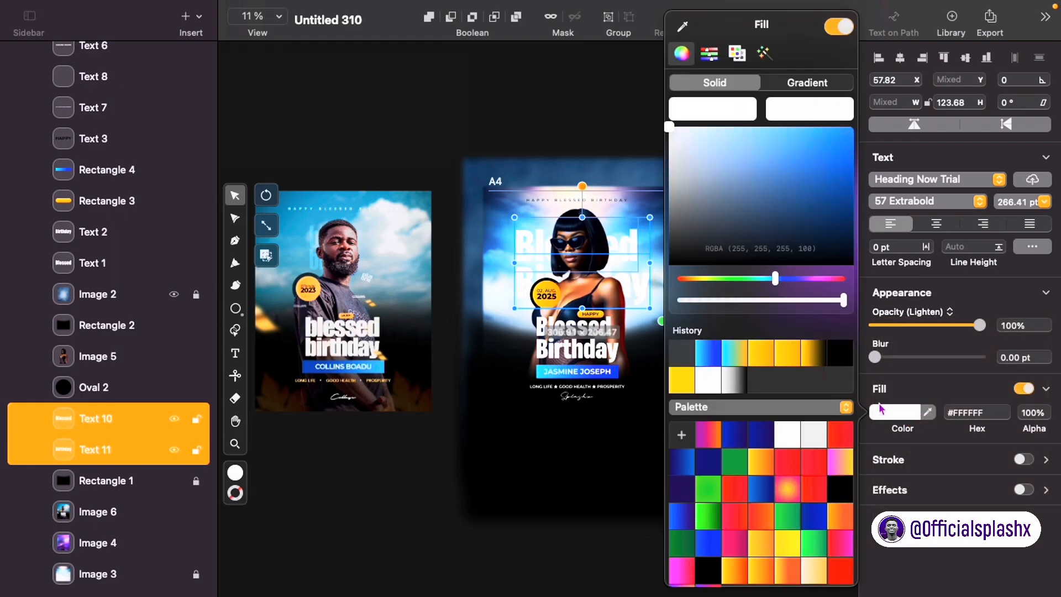
click(704, 354)
click(919, 313)
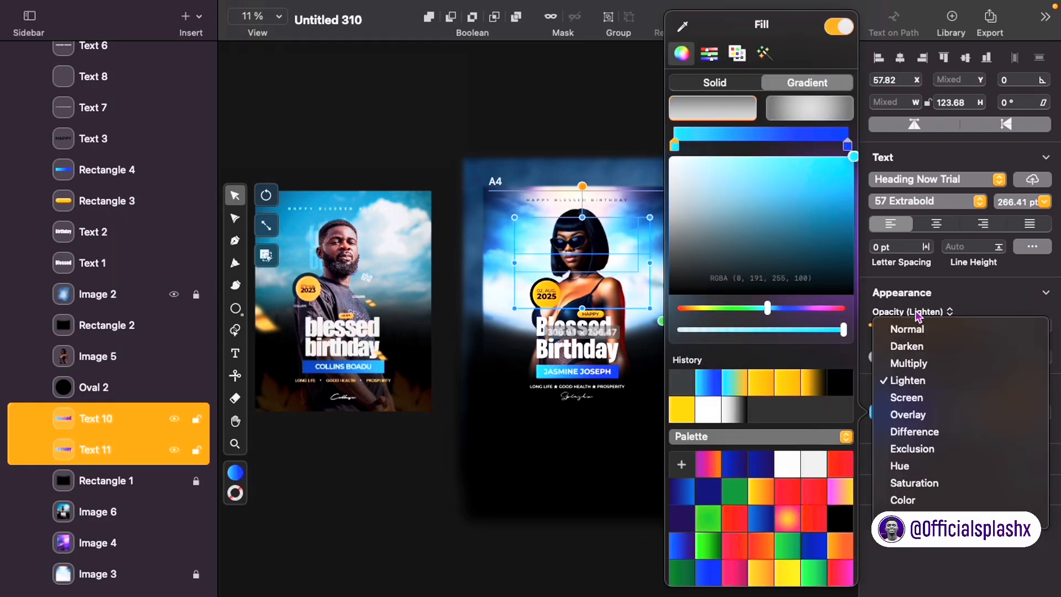
click(915, 370)
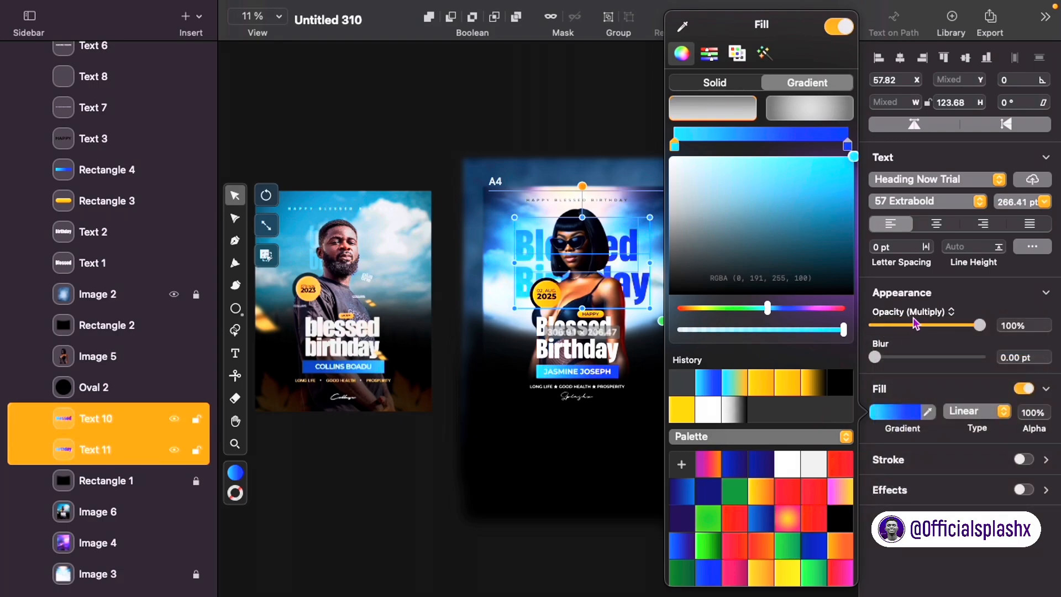
click(905, 325)
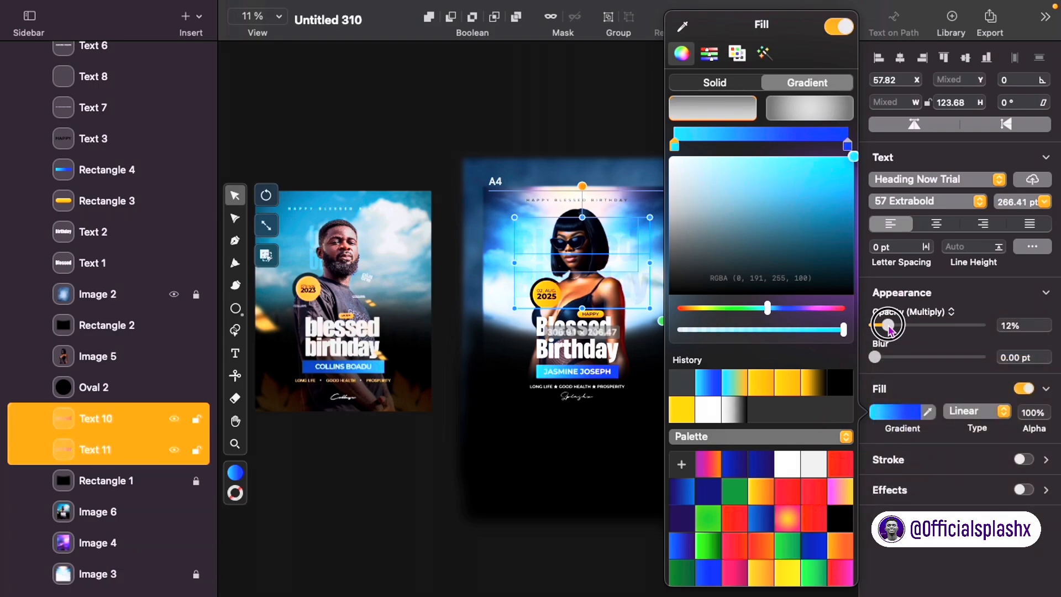
click(612, 438)
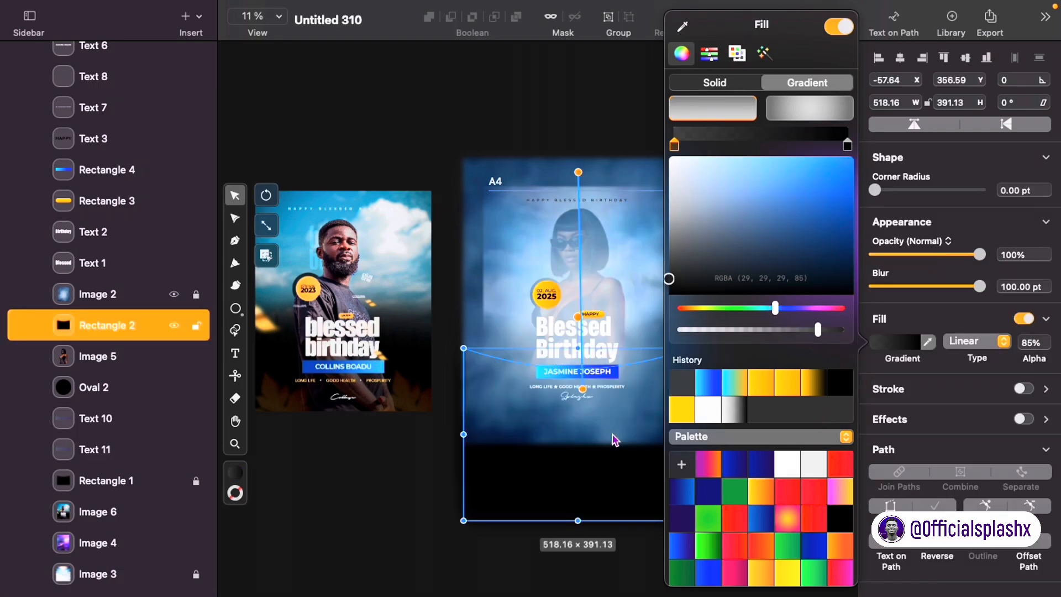
click(614, 318)
click(650, 94)
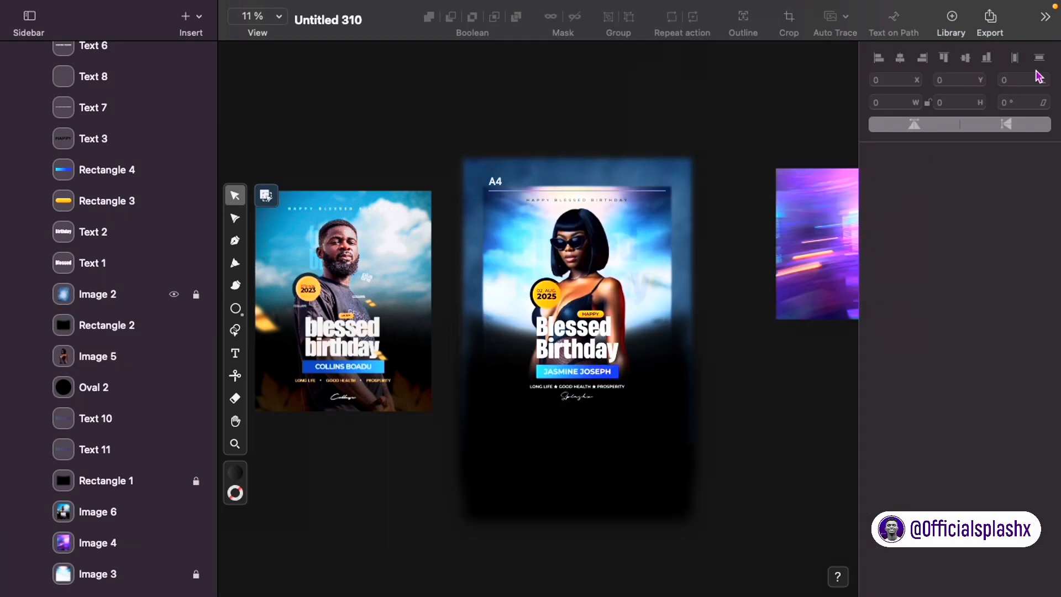
Step: Move the purple light-streak image onto the A4 flyer and enlarge it to fill
mouse_move(1057, 2)
scroll(620, 343, down, 2)
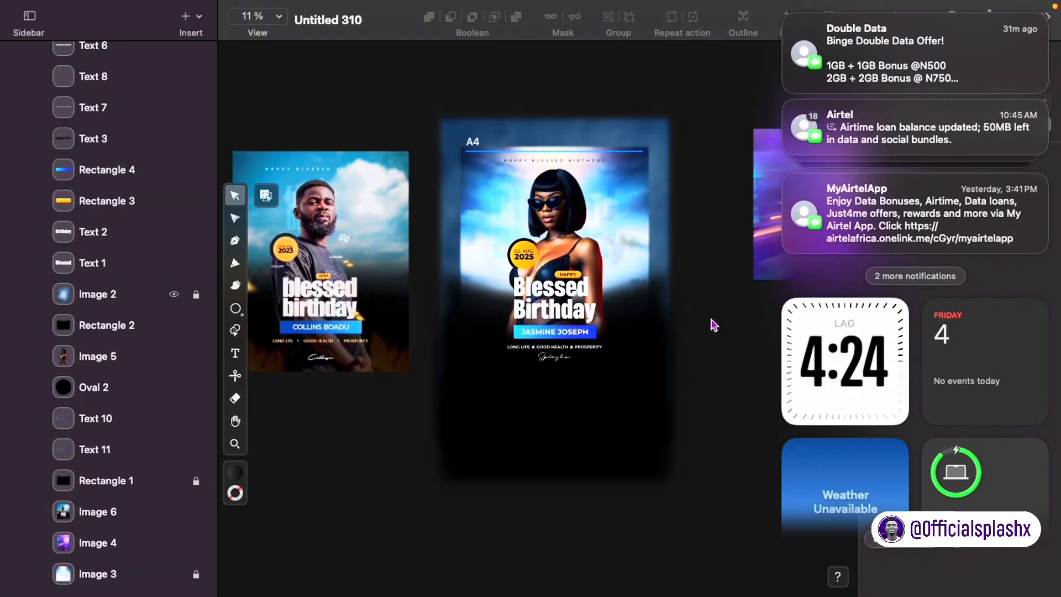
click(713, 325)
drag(785, 246, 479, 260)
right_click(159, 534)
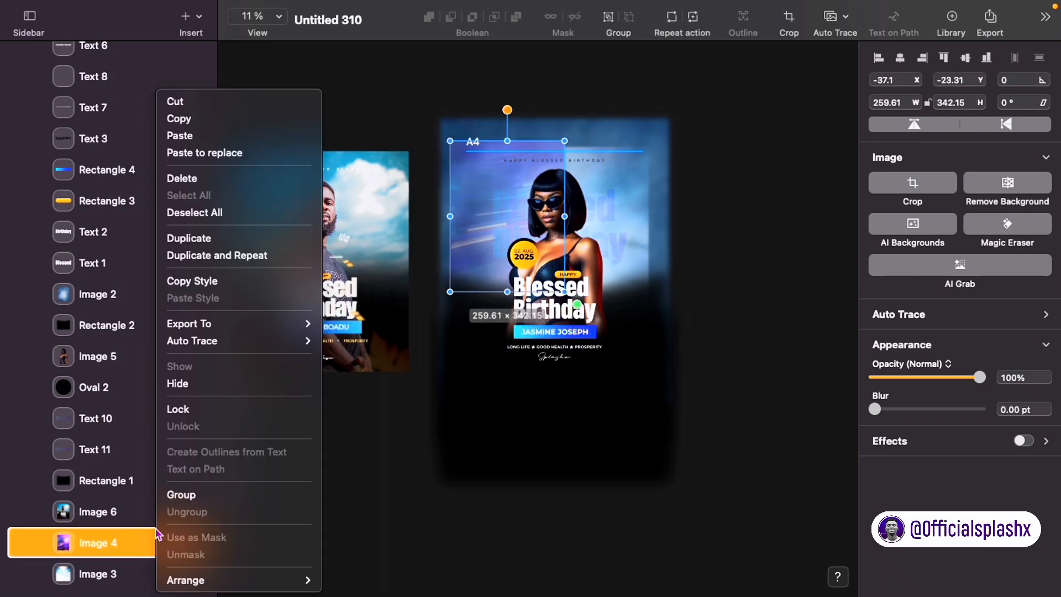
mouse_move(205, 578)
click(367, 524)
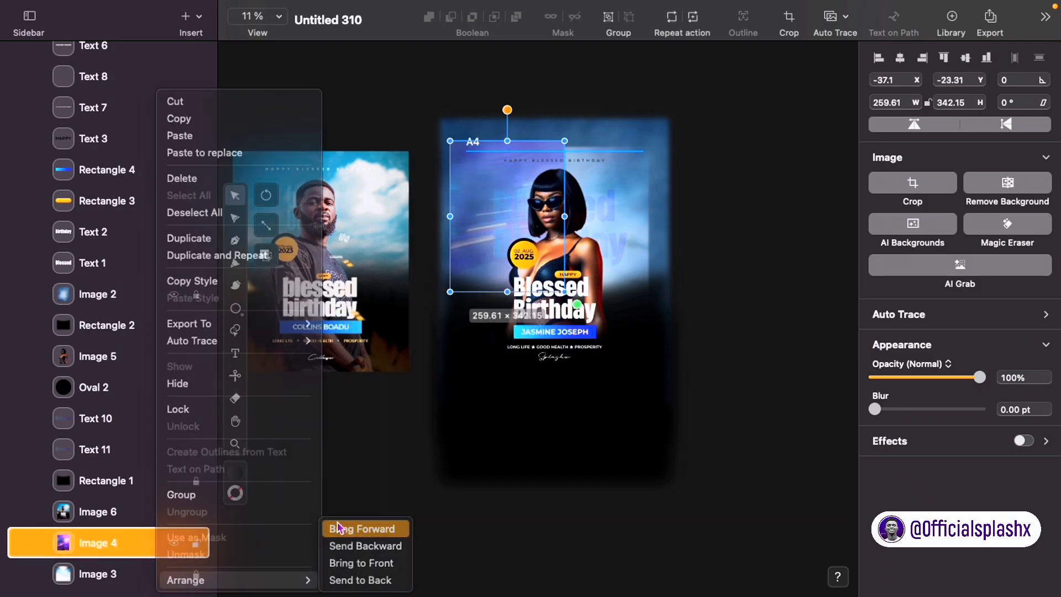
drag(576, 303, 695, 318)
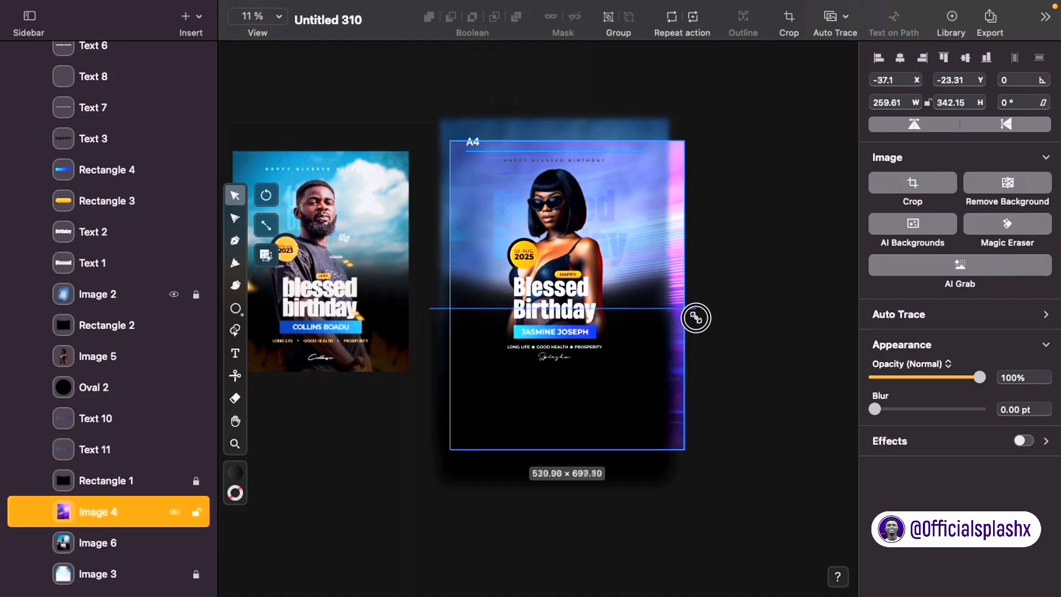
drag(654, 357, 652, 336)
Step: Blend the light-streak image with Multiply and send it behind the whole design
right_click(679, 374)
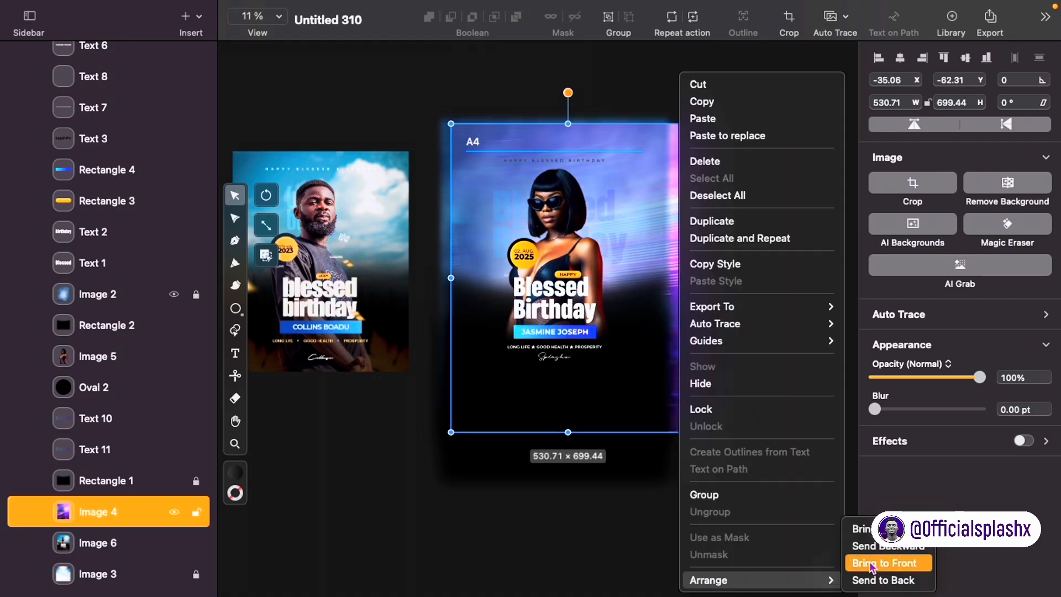
click(873, 563)
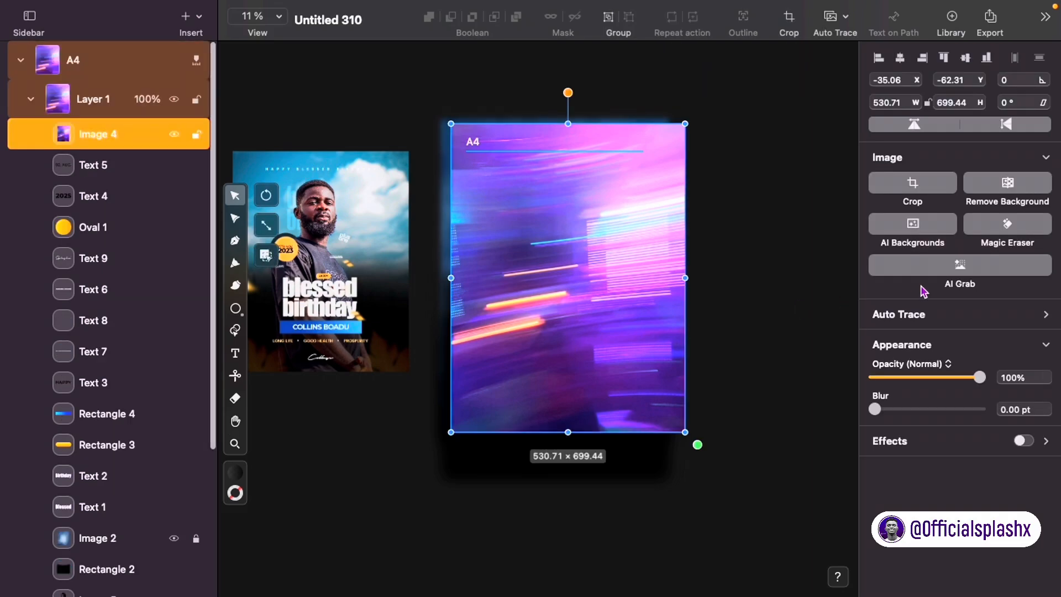
click(915, 365)
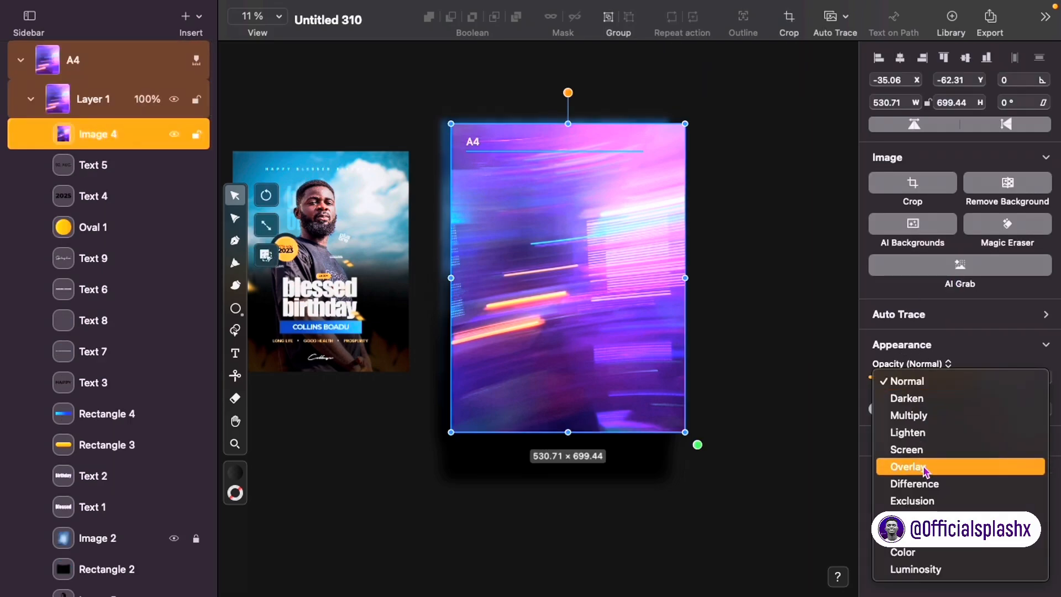
click(923, 415)
mouse_move(657, 345)
mouse_down()
mouse_move(639, 331)
mouse_move(653, 346)
mouse_up()
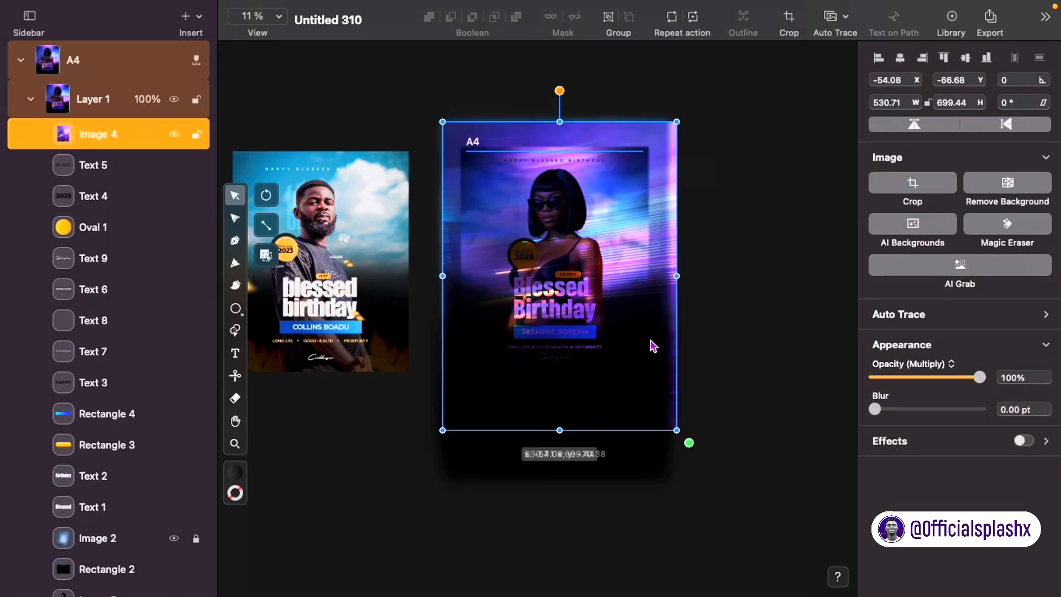
right_click(141, 145)
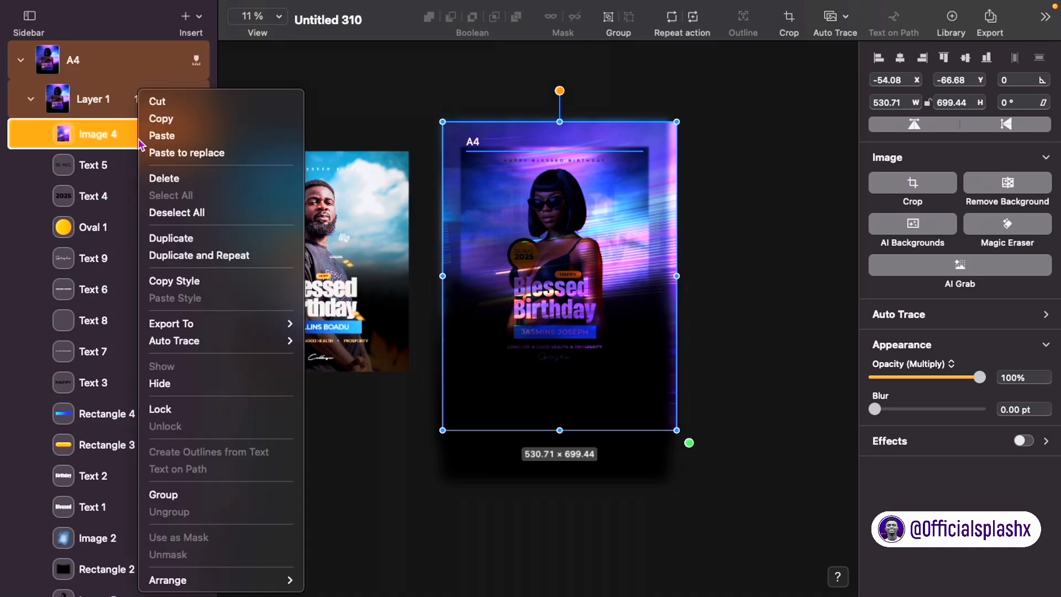
mouse_move(249, 581)
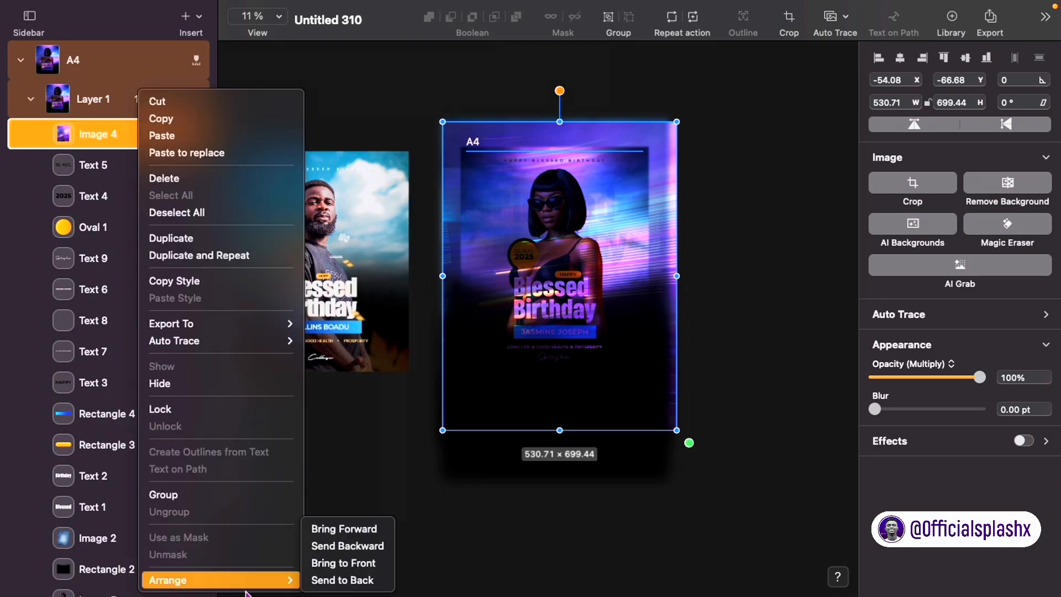
click(357, 580)
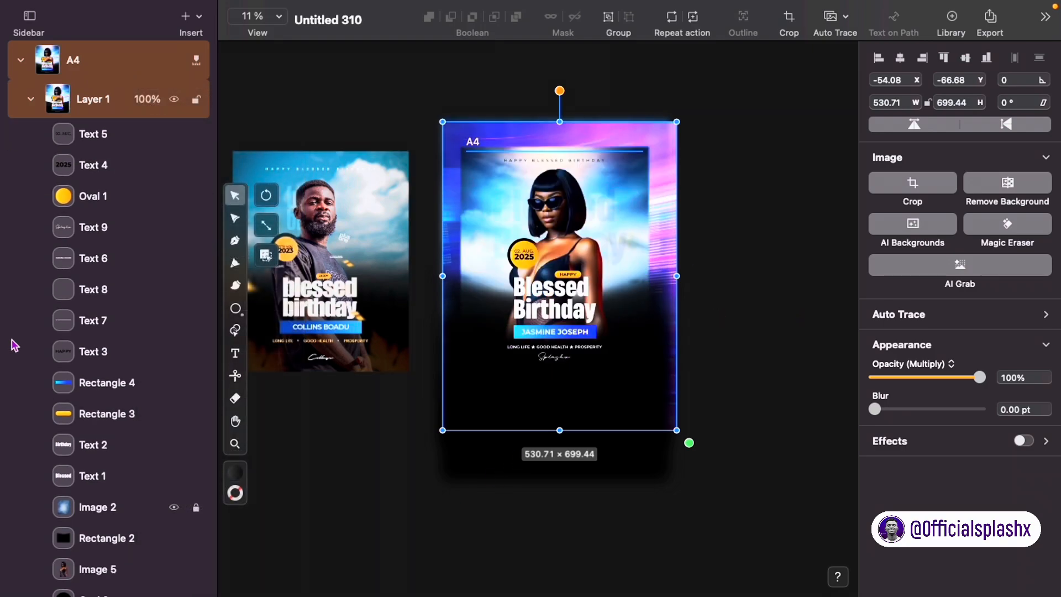
Step: Blur the light-streak image to 100 pt at 0% opacity and open the PNG export settings
scroll(28, 355, down, 5)
drag(73, 576, 95, 511)
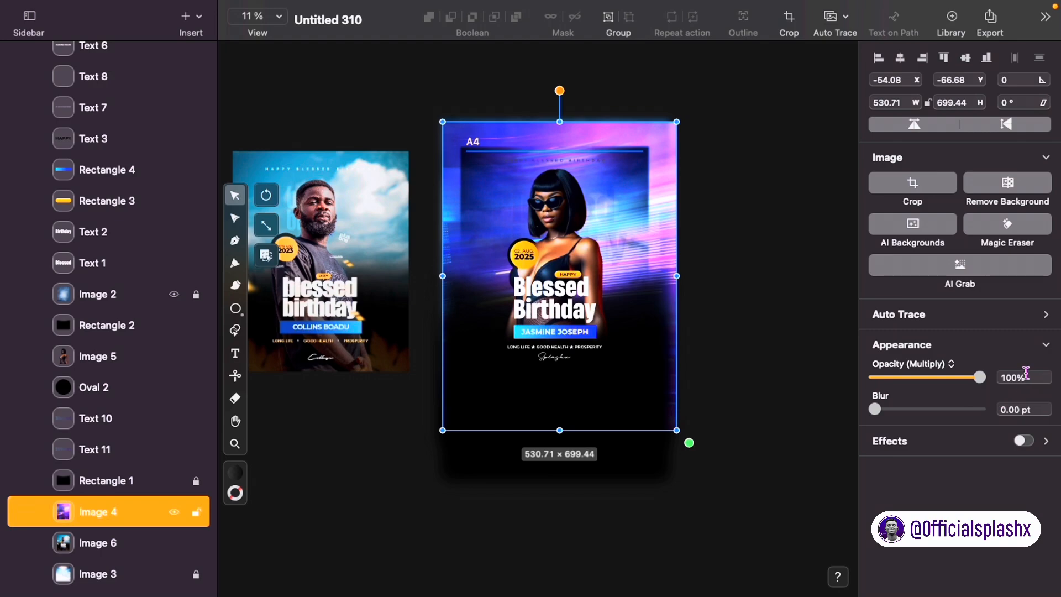
drag(875, 410, 1056, 387)
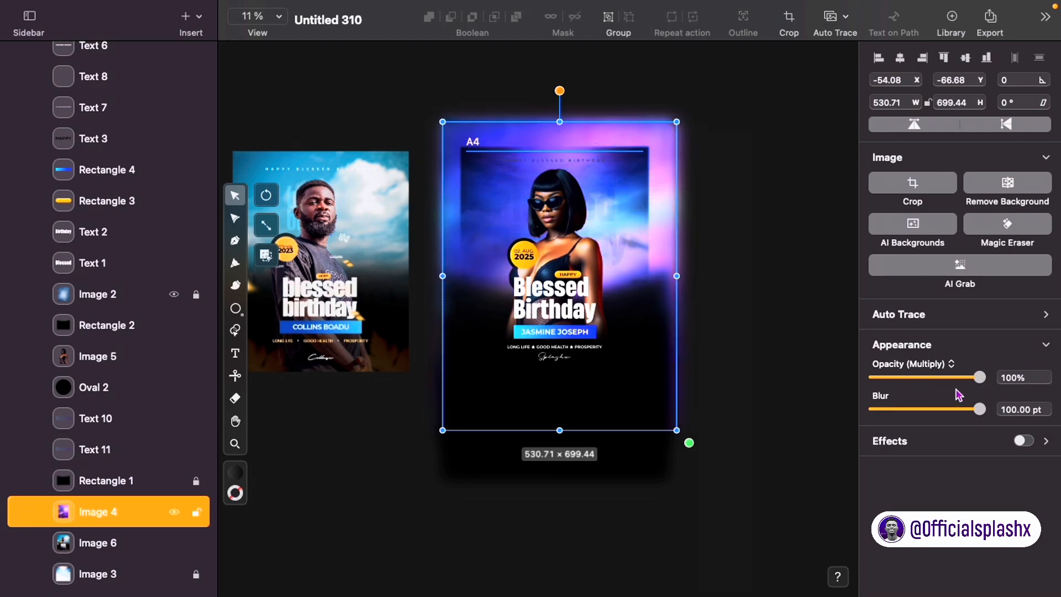
click(875, 381)
click(809, 367)
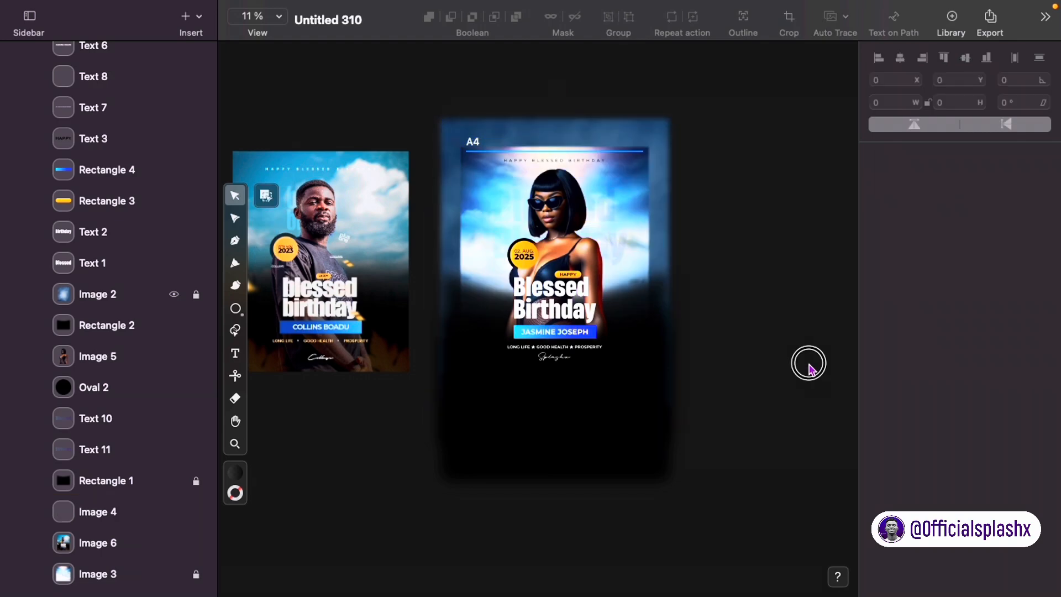
click(658, 240)
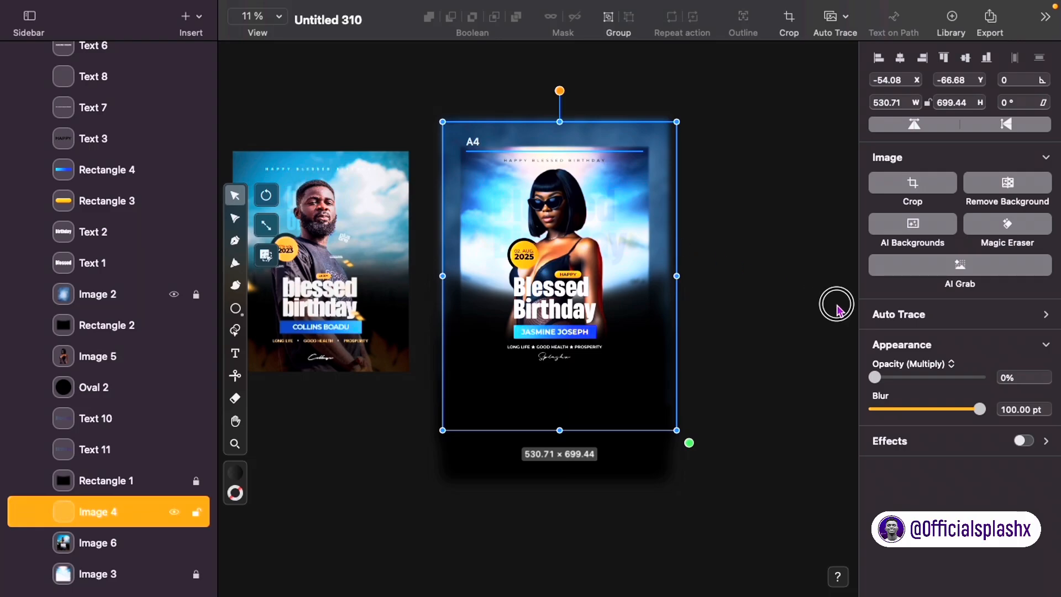
click(837, 308)
click(990, 21)
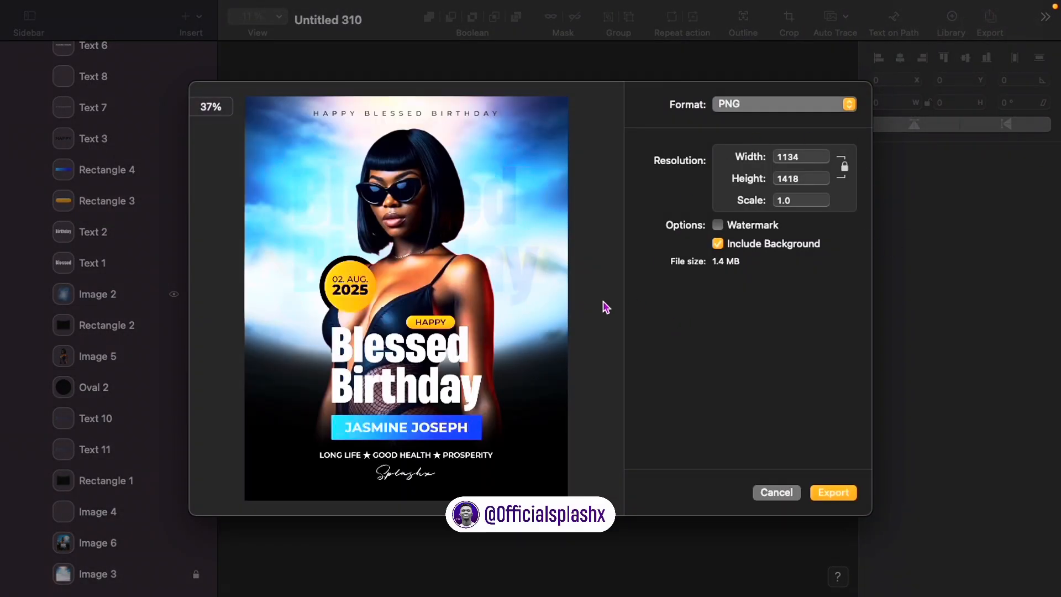